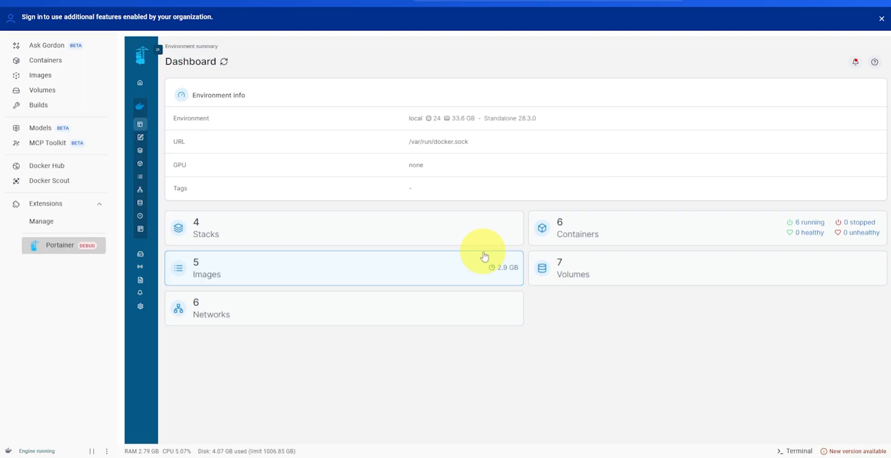
Step: Start a new stack from Portainer's Stacks list, then switch to Chrome for the compose doc
click(338, 239)
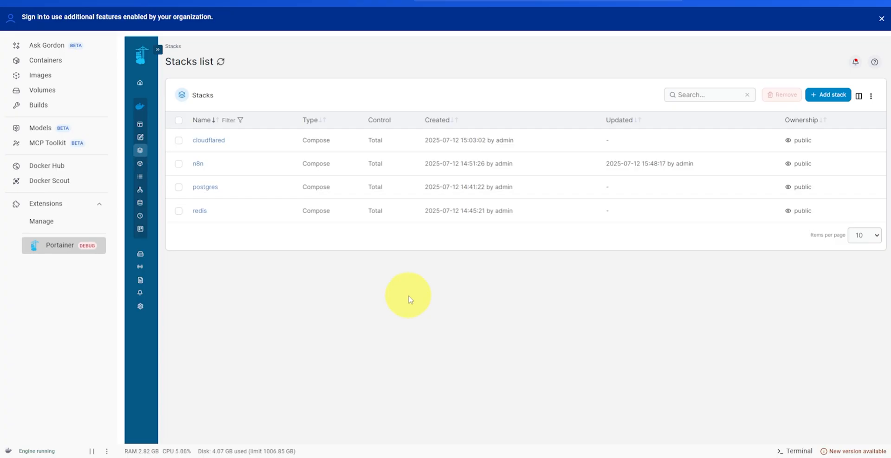
click(833, 95)
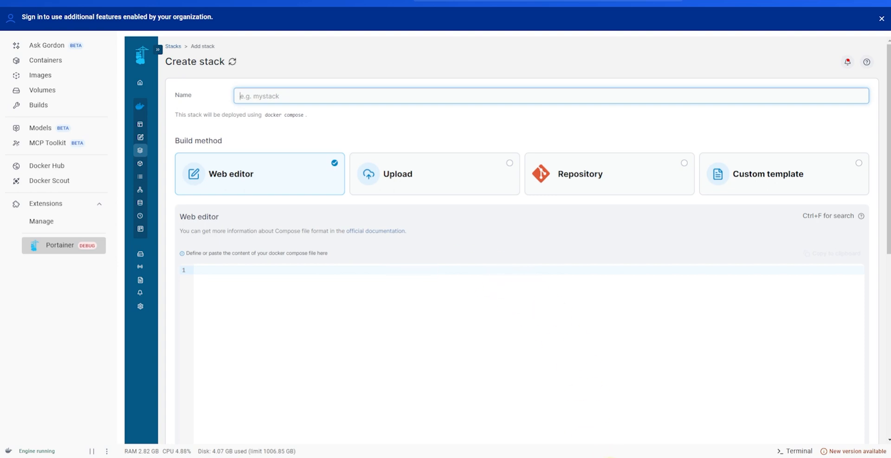
click(610, 415)
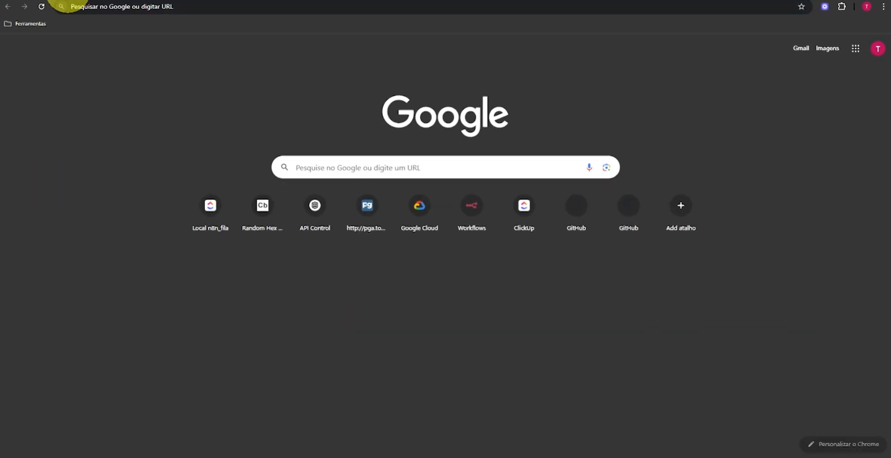
click(67, 0)
Step: Copy the MINIO compose block from the Local n8n_fila ClickUp doc and return to Portainer
scroll(352, 199, up, 3)
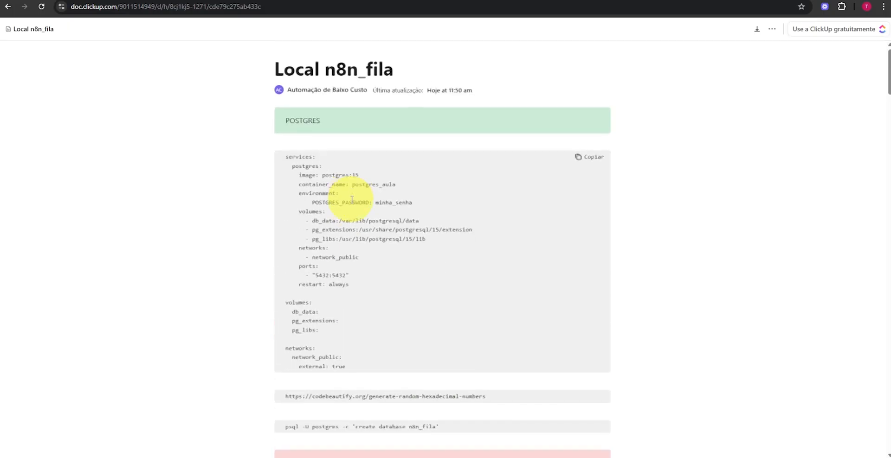
scroll(352, 200, down, 10)
scroll(353, 200, down, 9)
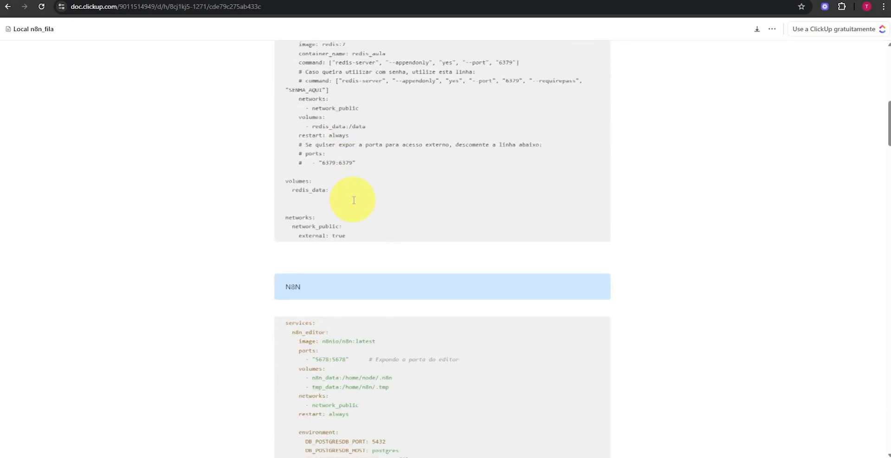
scroll(362, 208, down, 14)
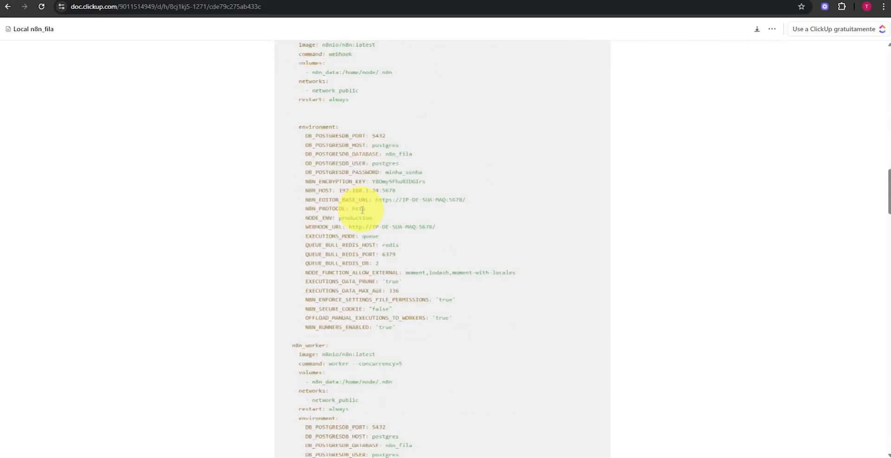
scroll(362, 213, down, 5)
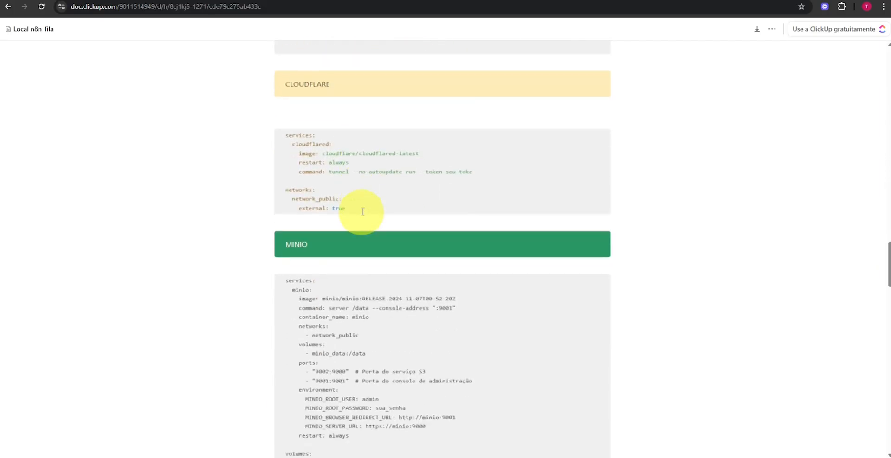
scroll(325, 181, down, 1)
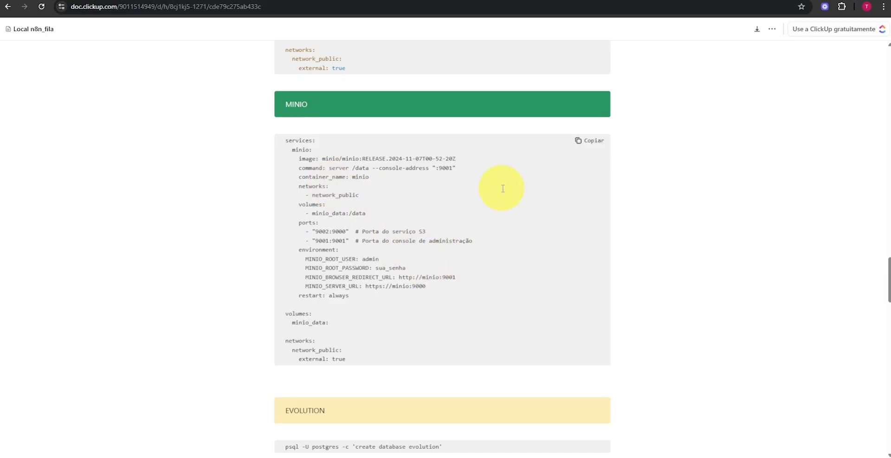
click(579, 142)
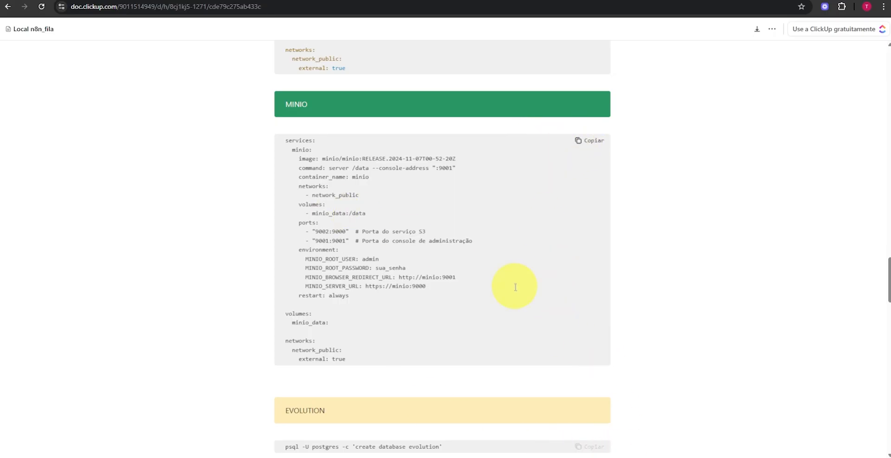
click(549, 457)
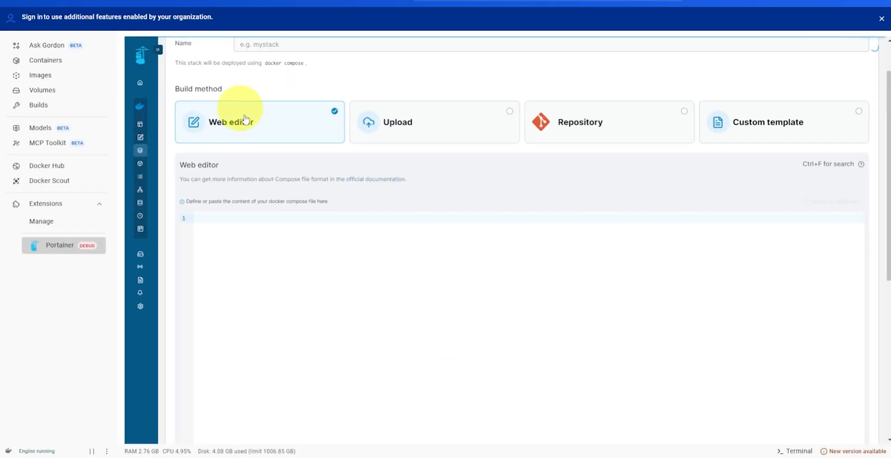
Step: Paste the MinIO compose into the web editor, name the stack 'minio', and select the image tag
click(234, 221)
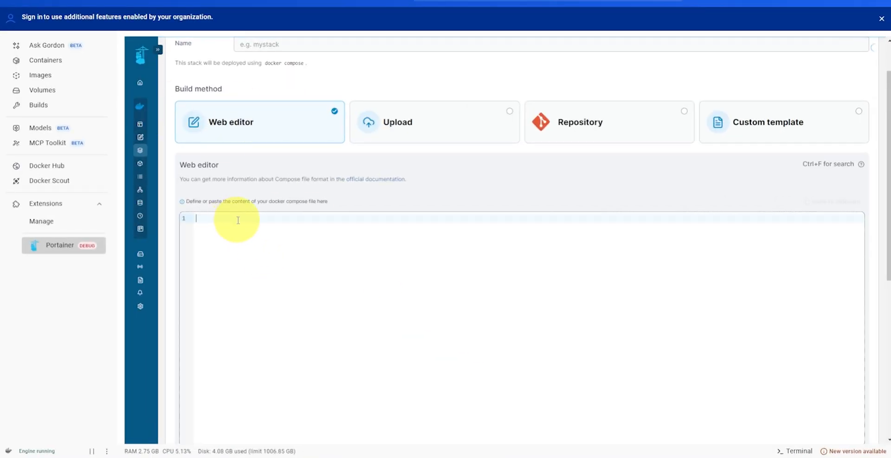
key(ctrl+v)
double_click(220, 229)
key(ctrl+c)
click(285, 45)
key(ctrl+v)
scroll(306, 147, down, 1)
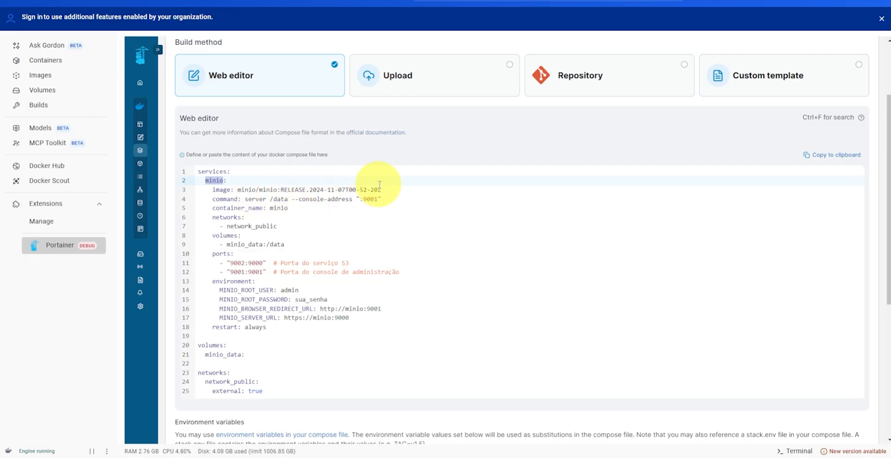
drag(381, 187, 281, 187)
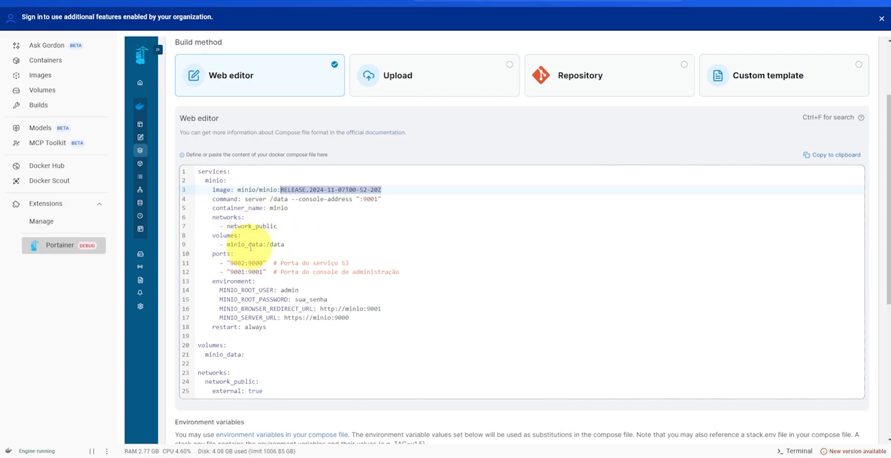
scroll(284, 248, down, 1)
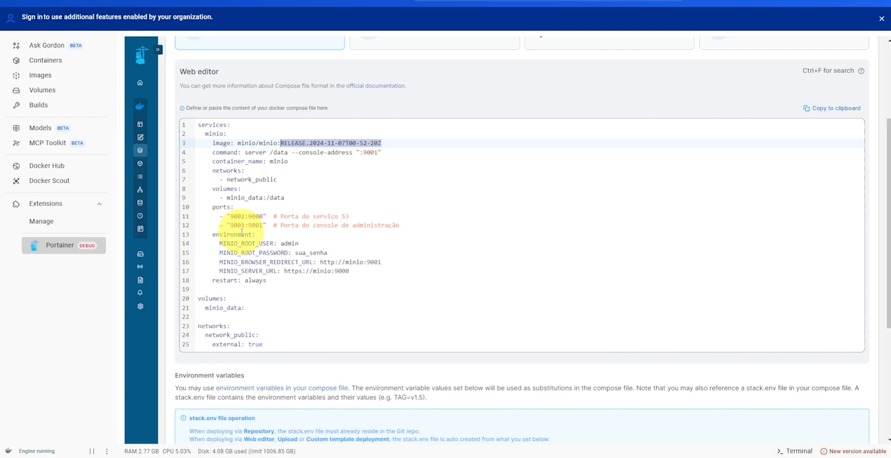
scroll(285, 226, down, 2)
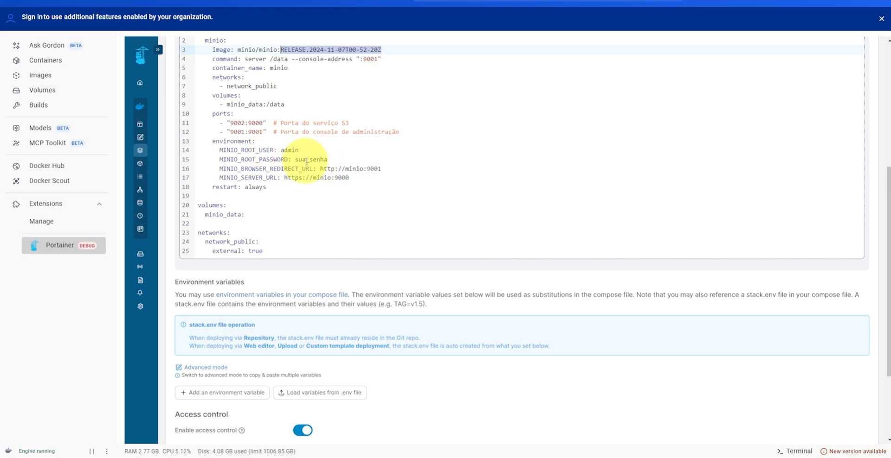
scroll(316, 167, up, 1)
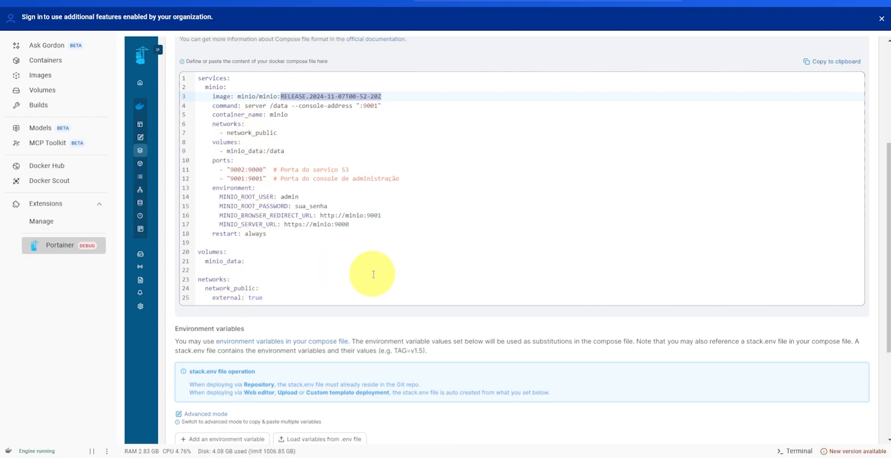
scroll(373, 275, up, 1)
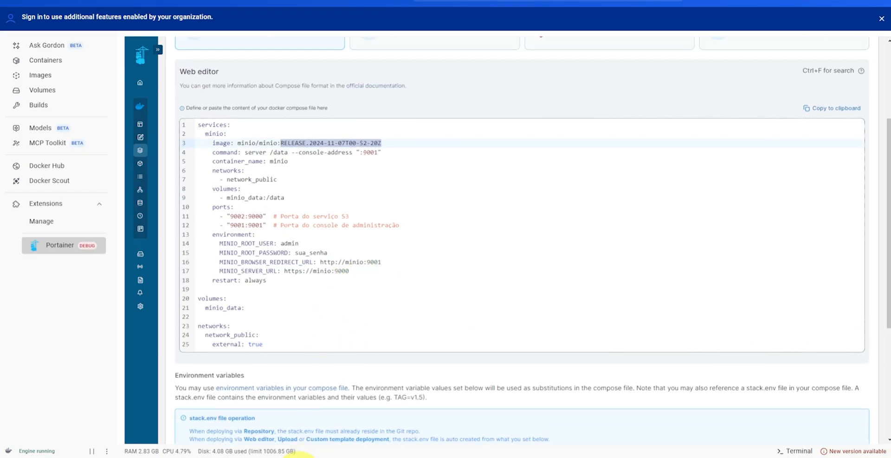
click(297, 457)
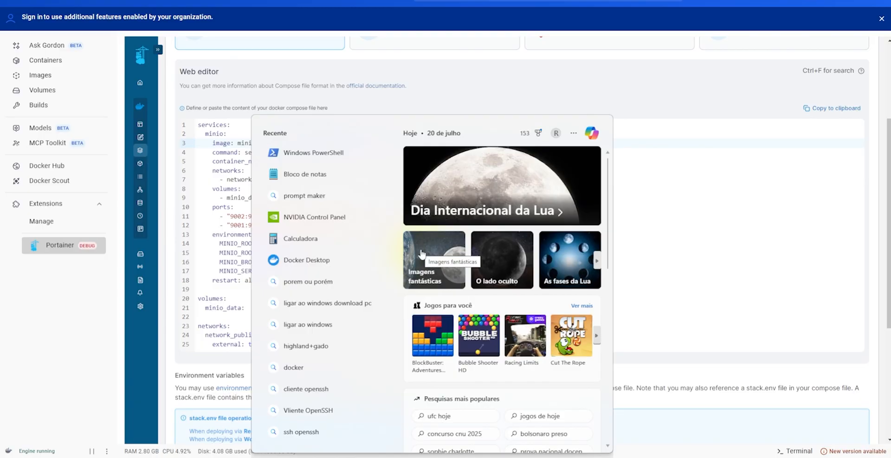
Step: Run ipconfig in Windows PowerShell and copy the IPv4 address 192.168.1.110, then return to Portainer
text(po)
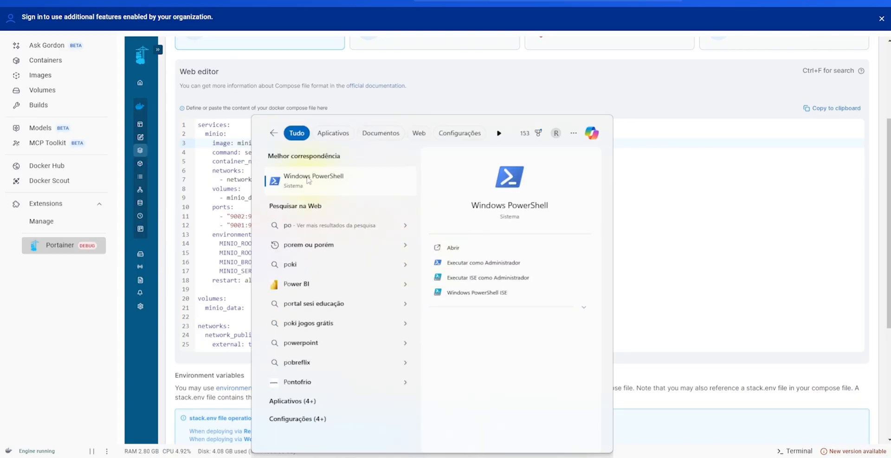
click(337, 183)
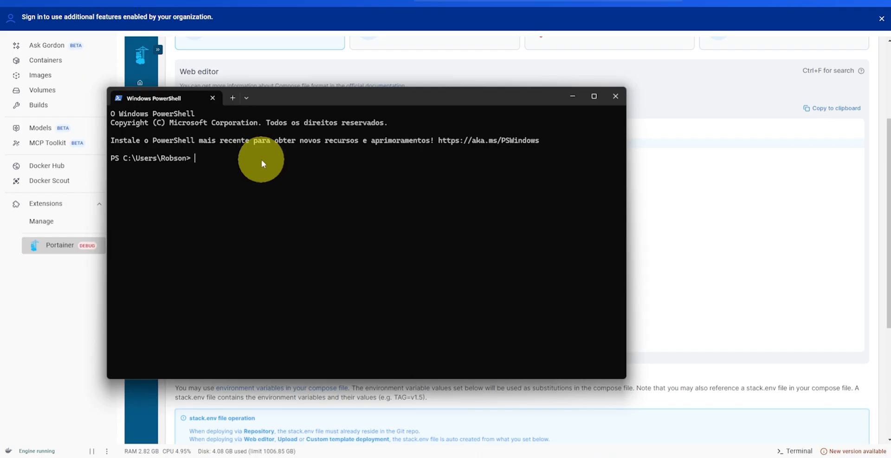
text(ipconfig)
key(Return)
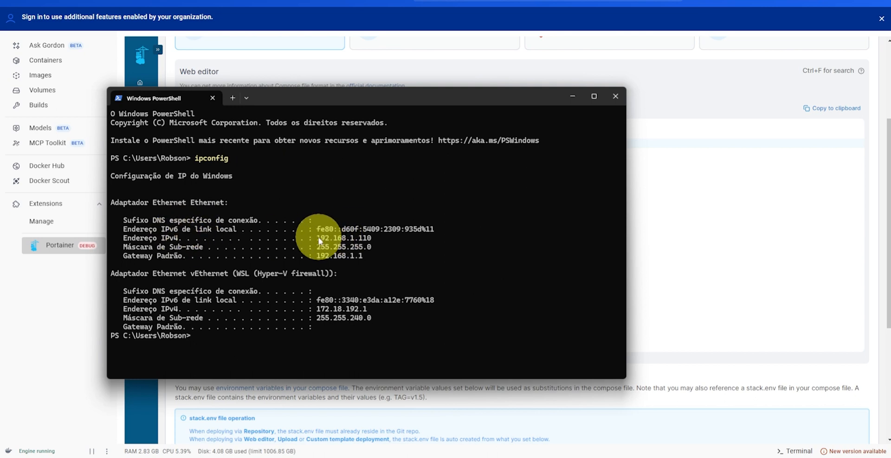
drag(319, 240, 370, 239)
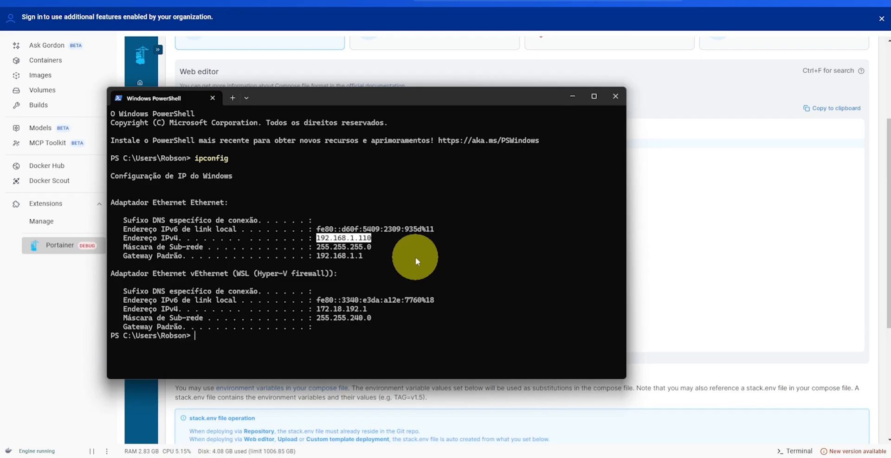
key(ctrl+c)
click(693, 175)
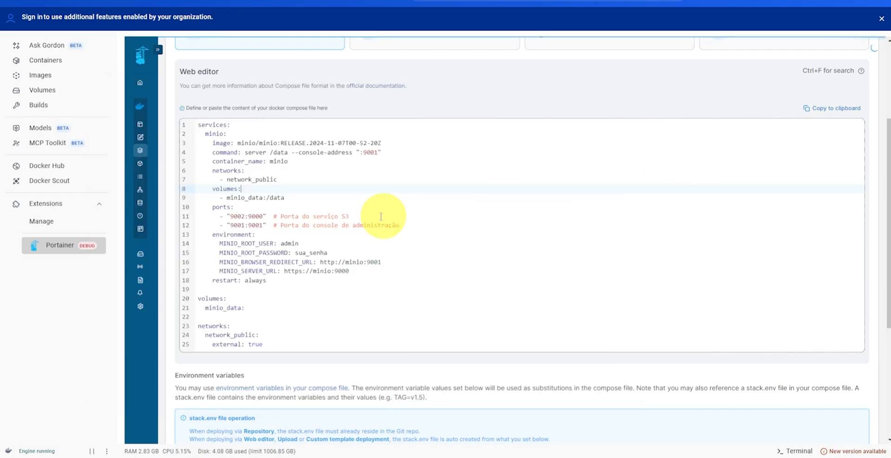
Step: Replace 'minio' with 192.168.1.110 in the line 16 redirect and line 17 server URLs
double_click(352, 263)
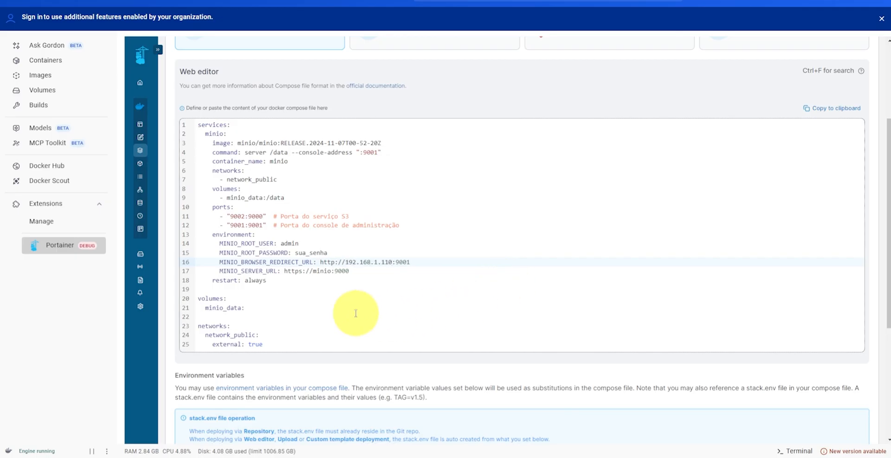
double_click(317, 270)
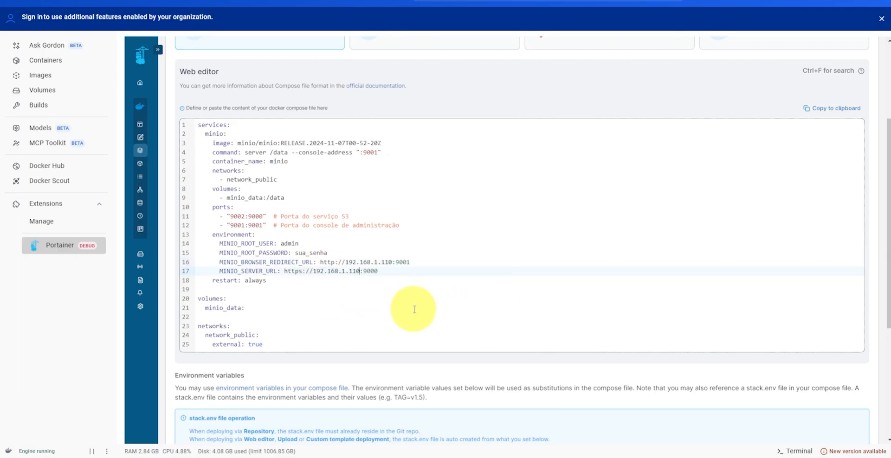
scroll(345, 192, down, 1)
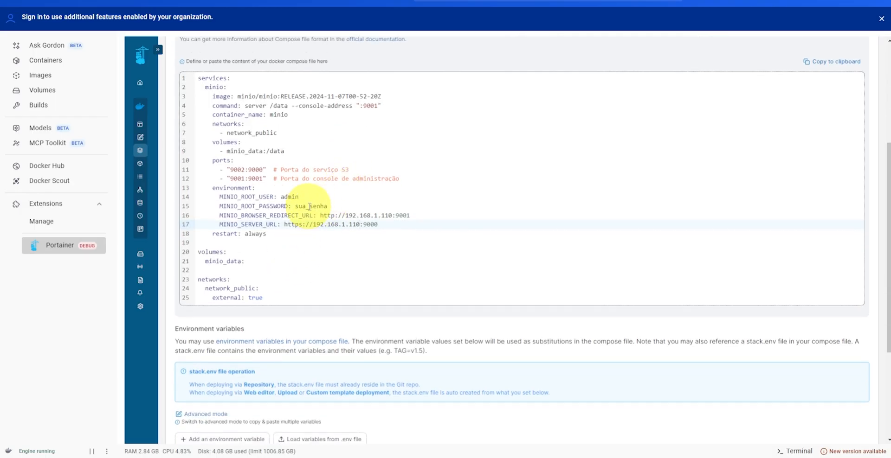
click(645, 457)
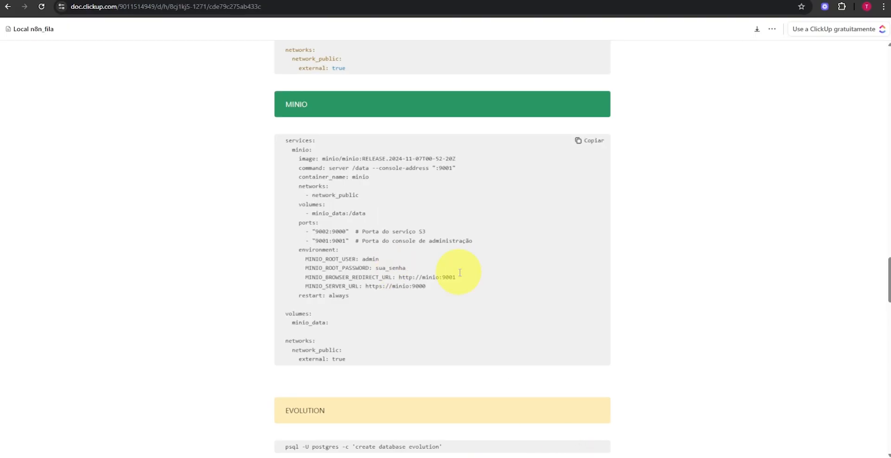
Step: Open the Code Beautify hex generator link from the ClickUp doc
scroll(458, 260, up, 15)
scroll(457, 246, up, 15)
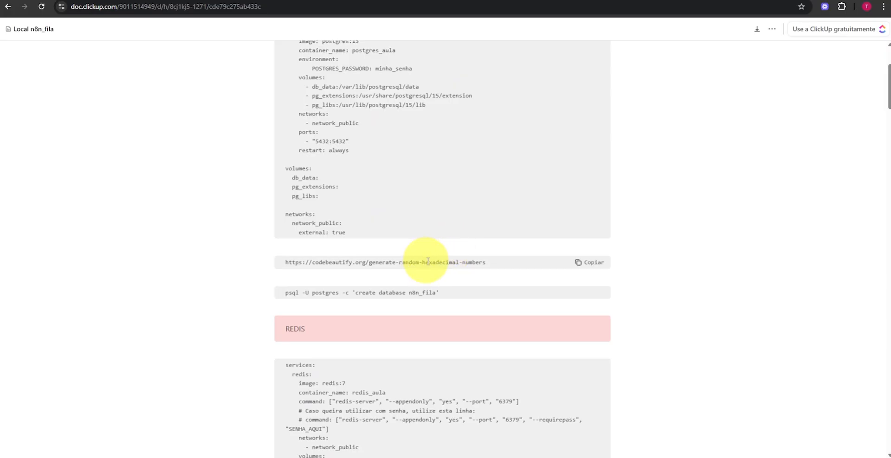
click(580, 268)
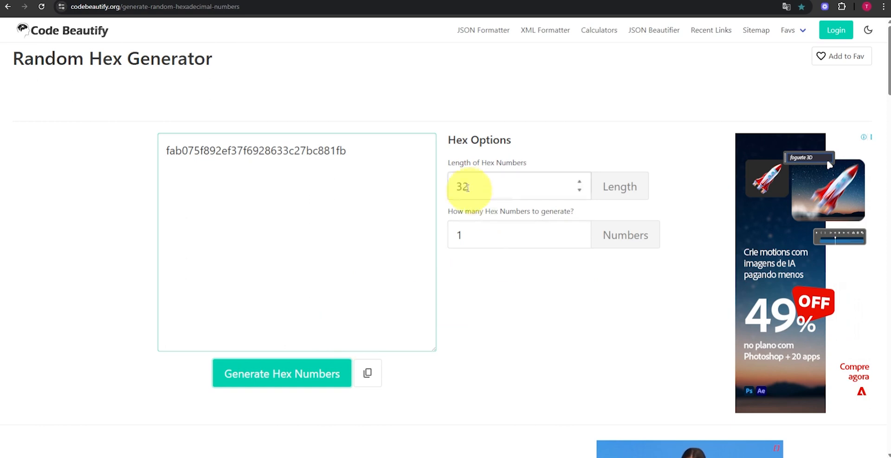
Step: Change the hex length from 32 to 24, generate a fresh value, and select it
click(464, 185)
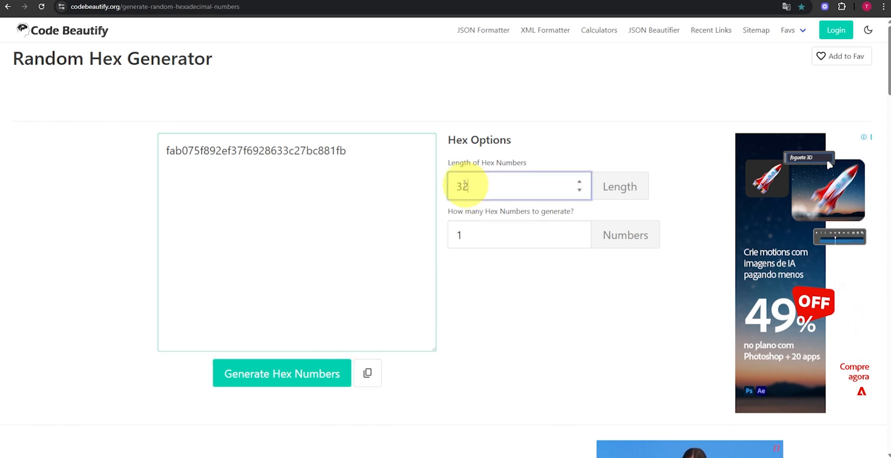
drag(465, 185, 443, 181)
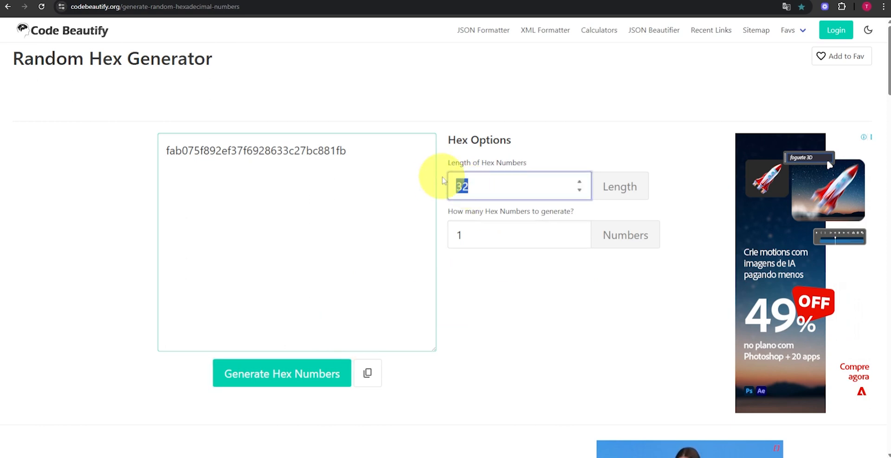
text(24)
click(324, 317)
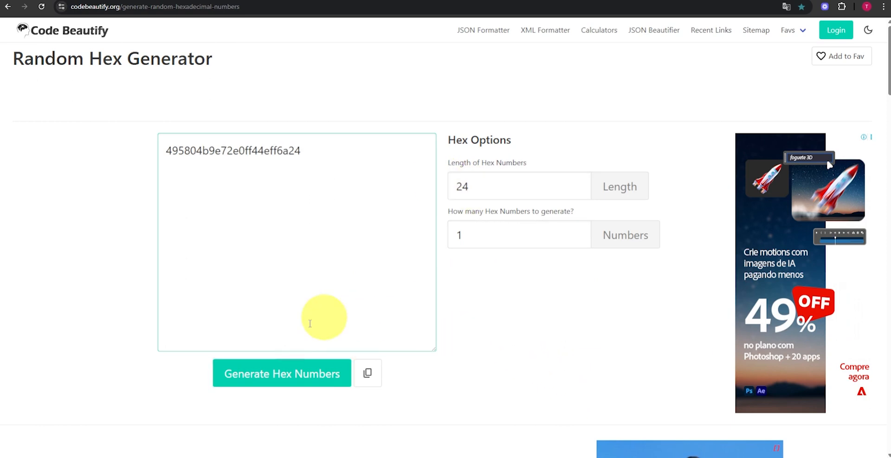
click(285, 377)
click(284, 381)
click(284, 381)
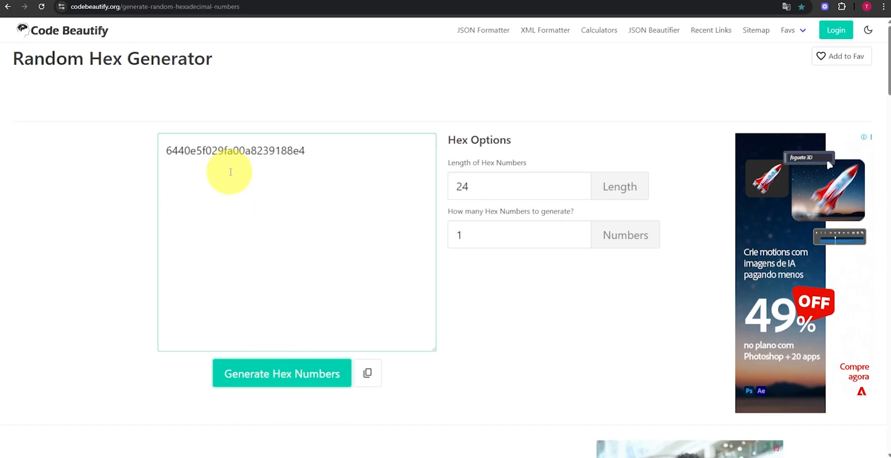
double_click(228, 151)
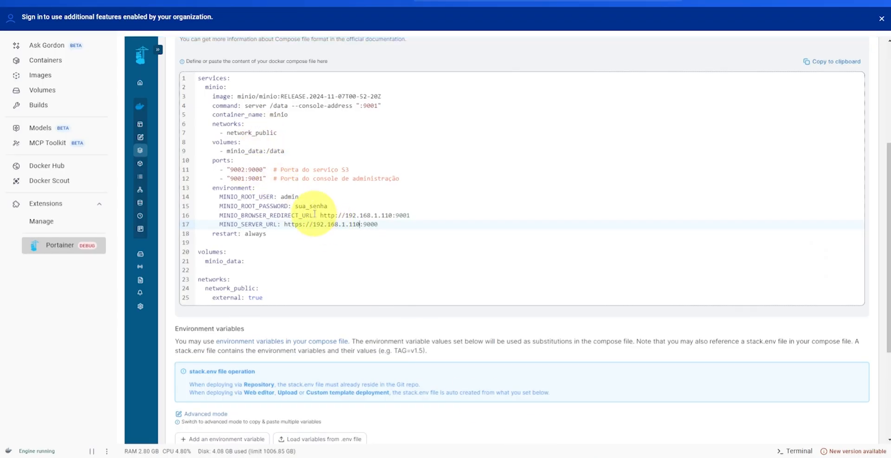
Step: Replace the line-15 sua_senha password with the hex value, disable access control, and deploy the minio stack
double_click(311, 206)
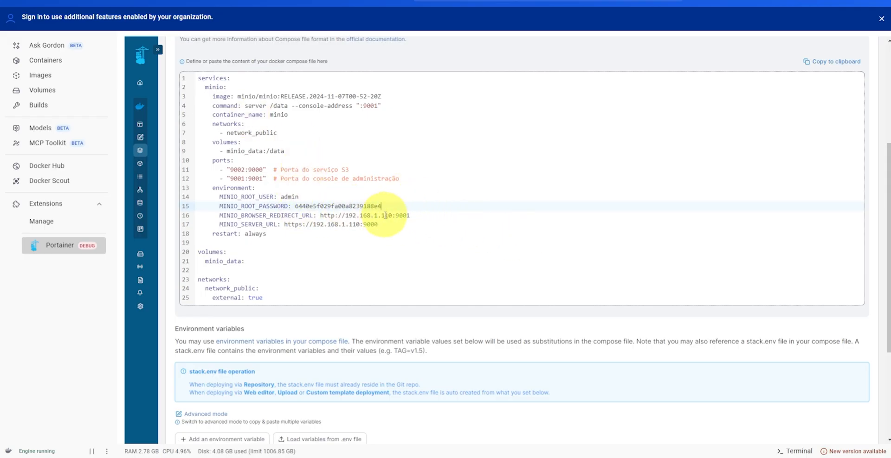
scroll(328, 274, up, 4)
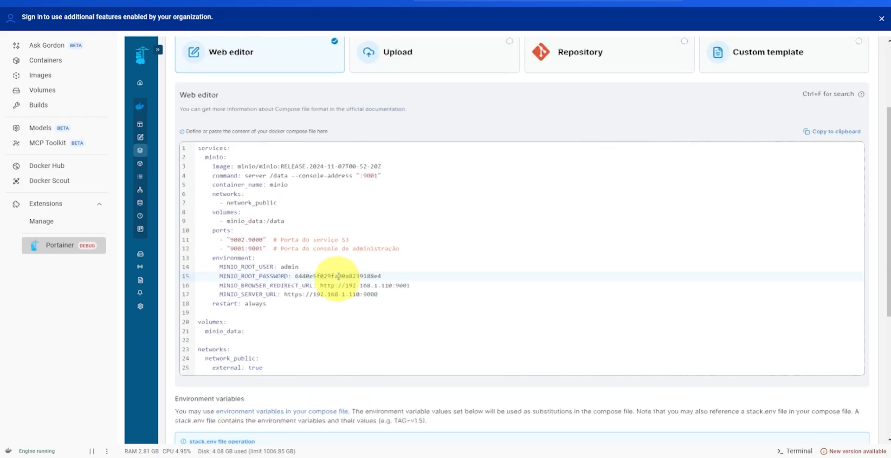
scroll(325, 258, down, 3)
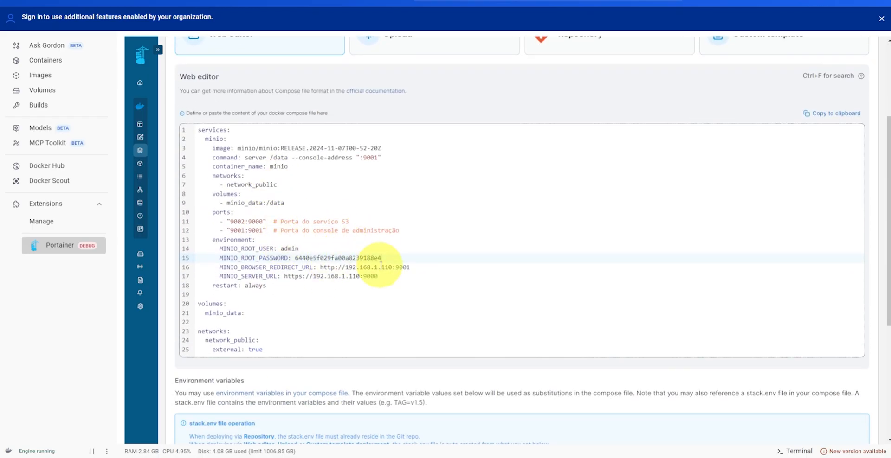
scroll(320, 296, down, 2)
scroll(327, 278, down, 3)
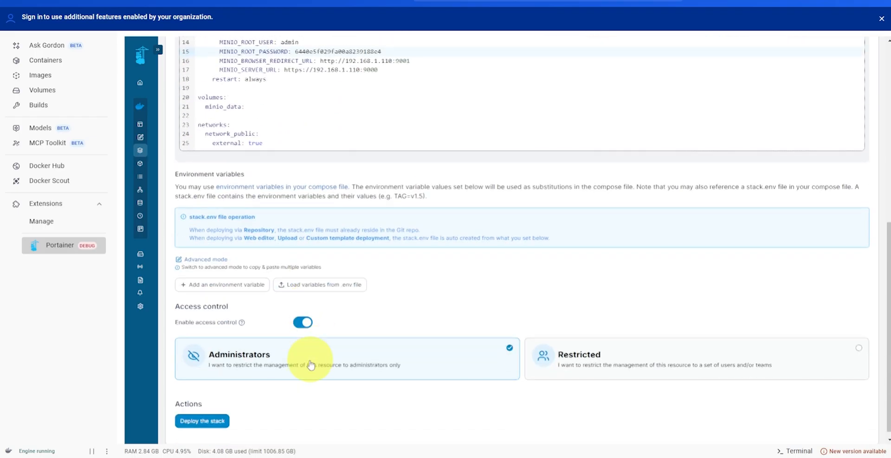
click(302, 314)
click(199, 418)
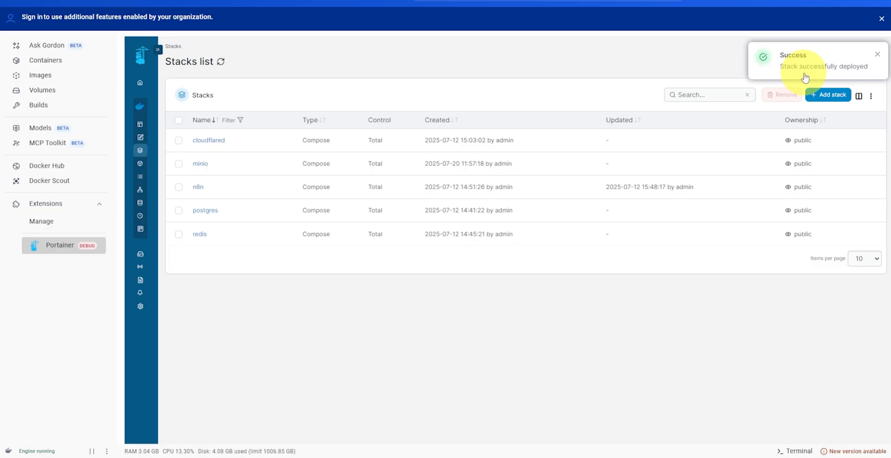
click(208, 163)
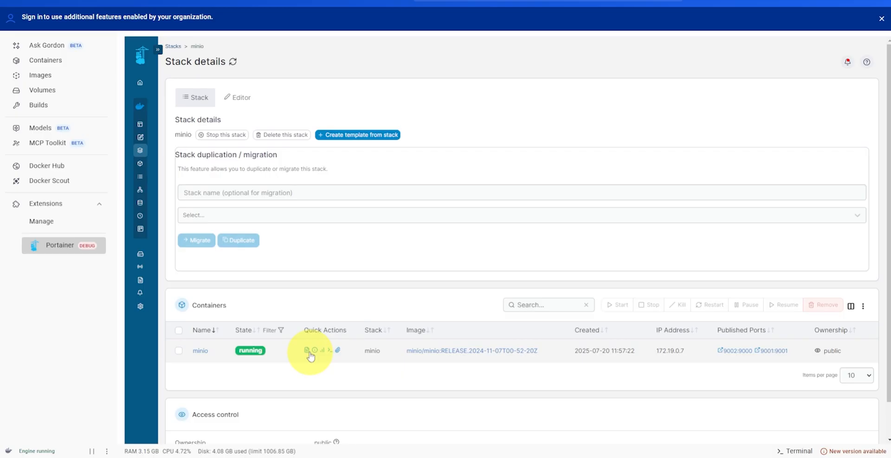
click(306, 350)
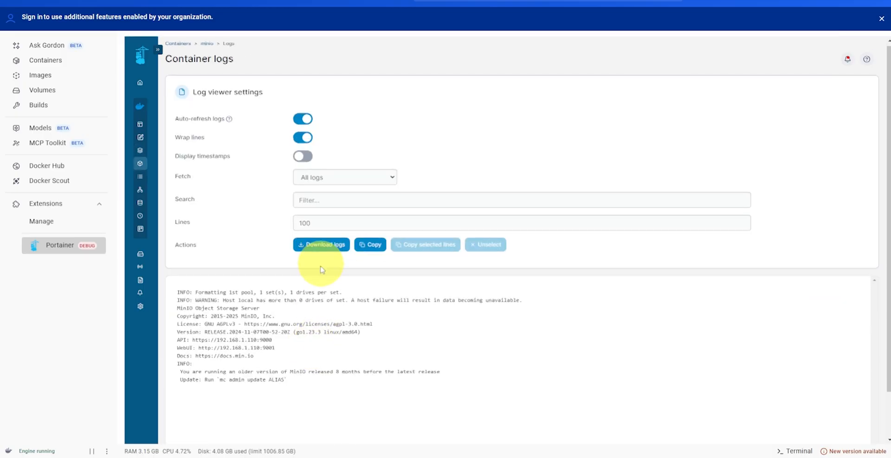
scroll(320, 297, down, 1)
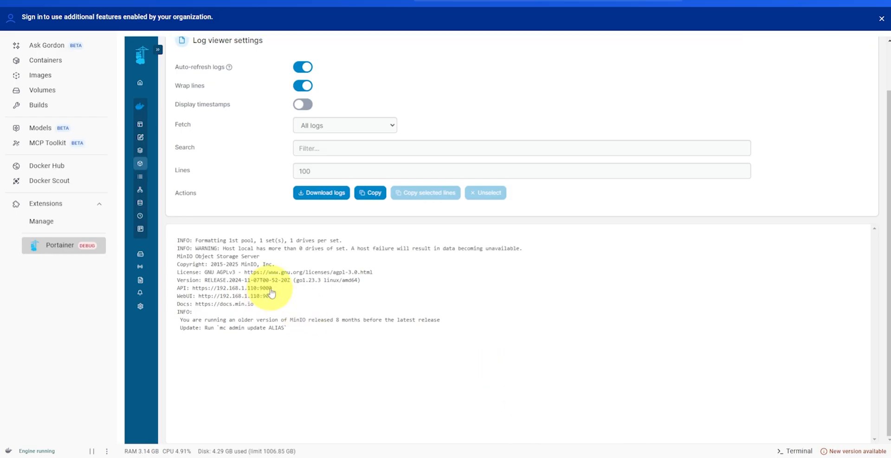
drag(274, 297, 202, 302)
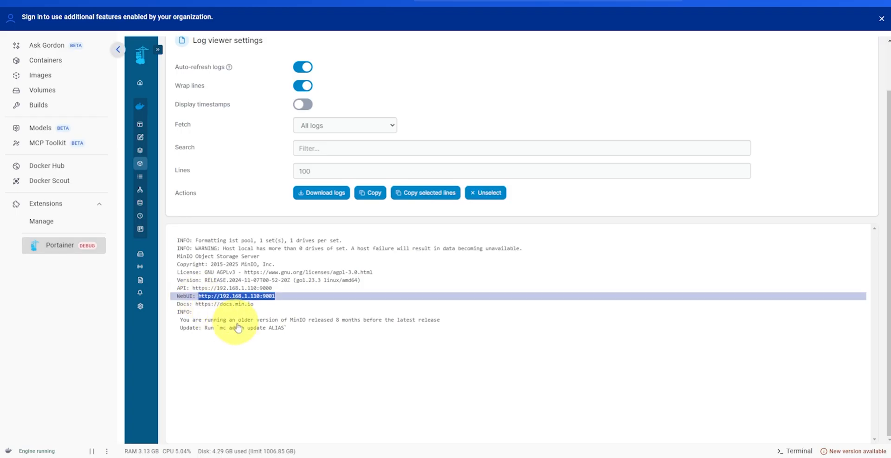
click(585, 456)
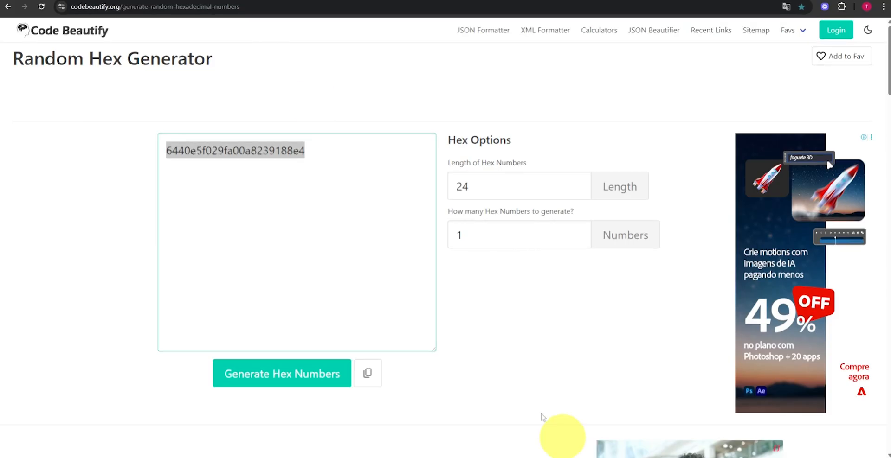
click(308, 0)
click(249, 8)
text(http://192.168.1.110:9001)
key(Return)
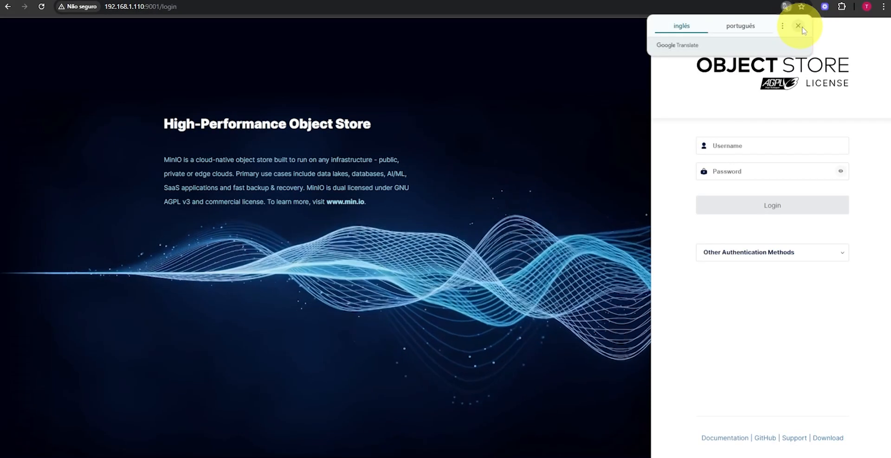
click(798, 26)
click(726, 146)
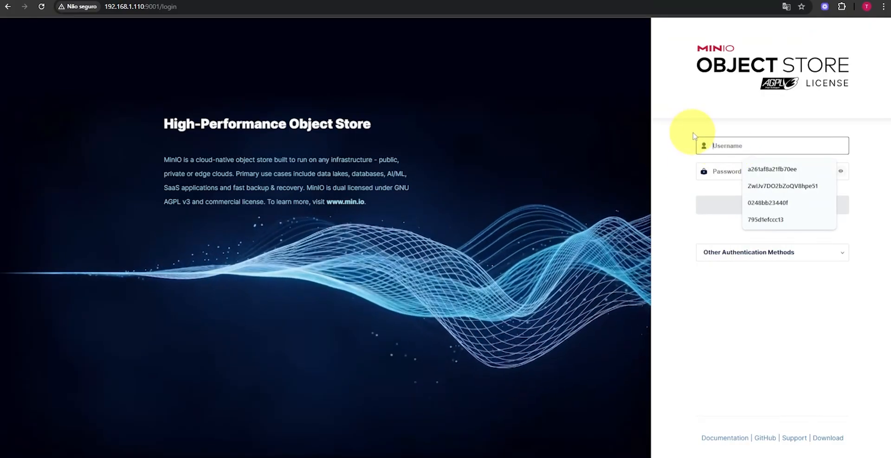
Step: Return to Portainer's Stacks list in Docker Desktop
mouse_move(550, 457)
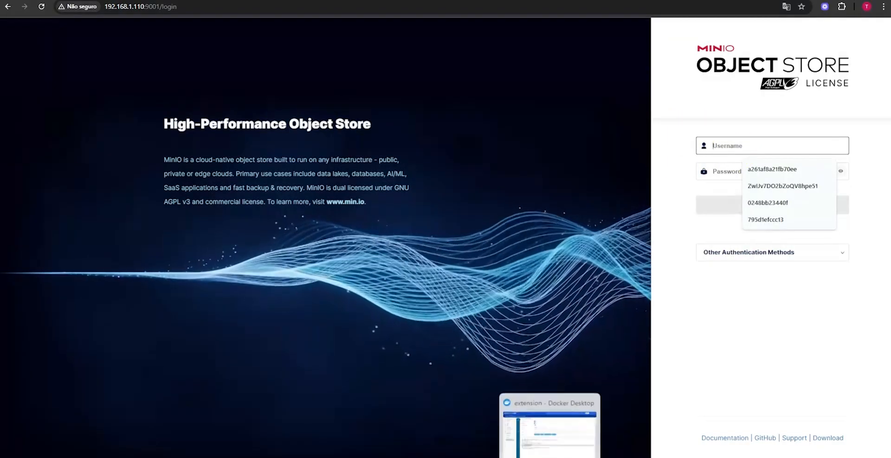
click(550, 429)
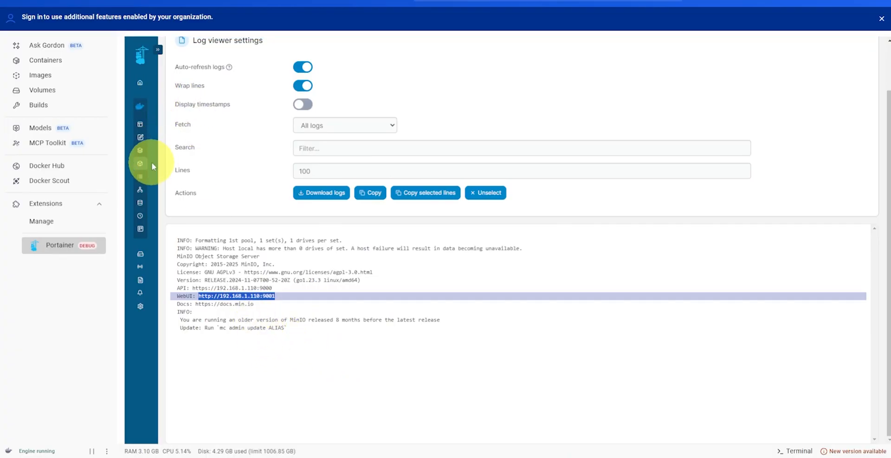
click(140, 150)
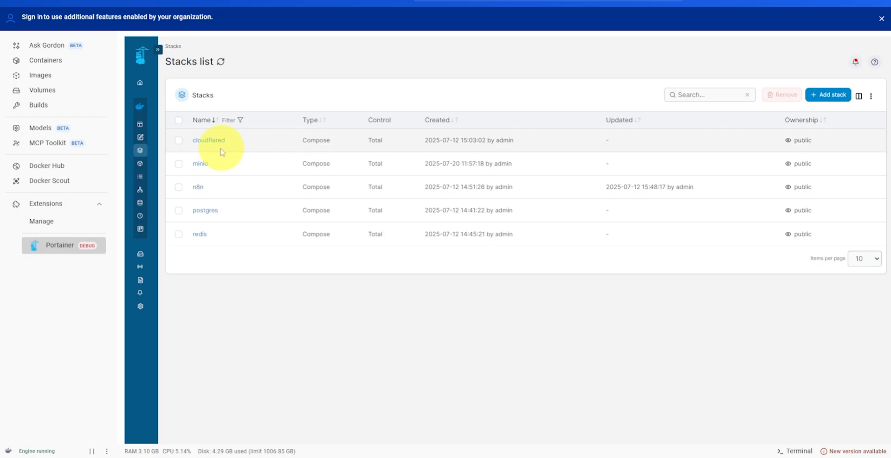
Step: Open the minio stack's compose in the Editor tab and select the root password on line 15
click(200, 164)
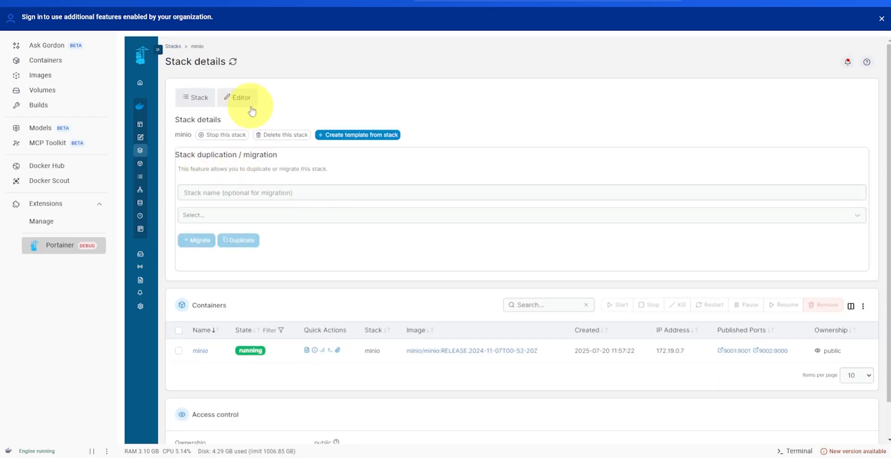
click(238, 97)
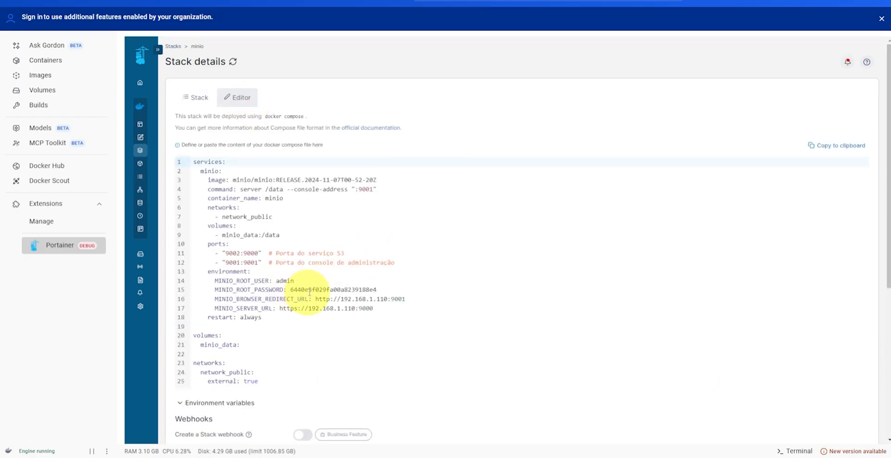
double_click(330, 290)
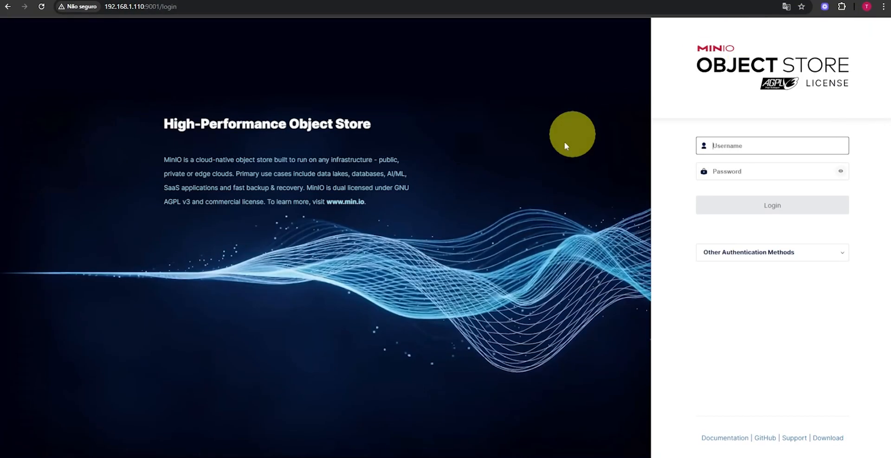
Step: Try logging in to MinIO Console as admin with the pasted root password; it fails with a network error
click(733, 146)
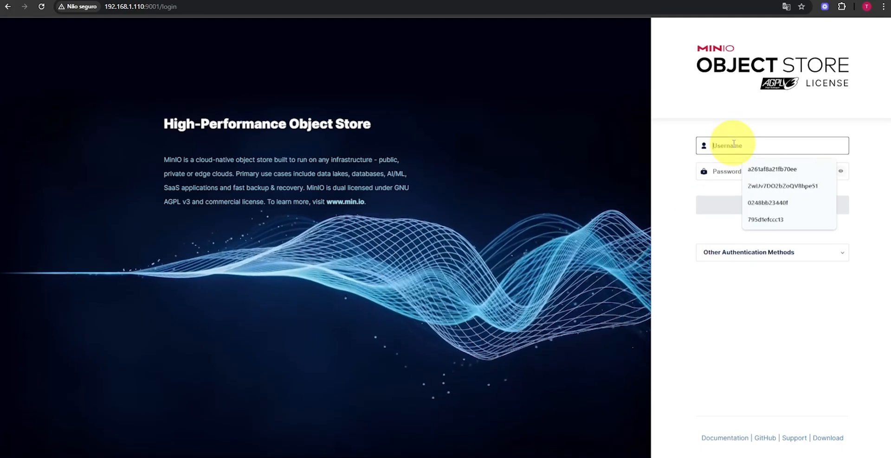
text(admin)
key(Tab)
key(ctrl+v)
click(763, 203)
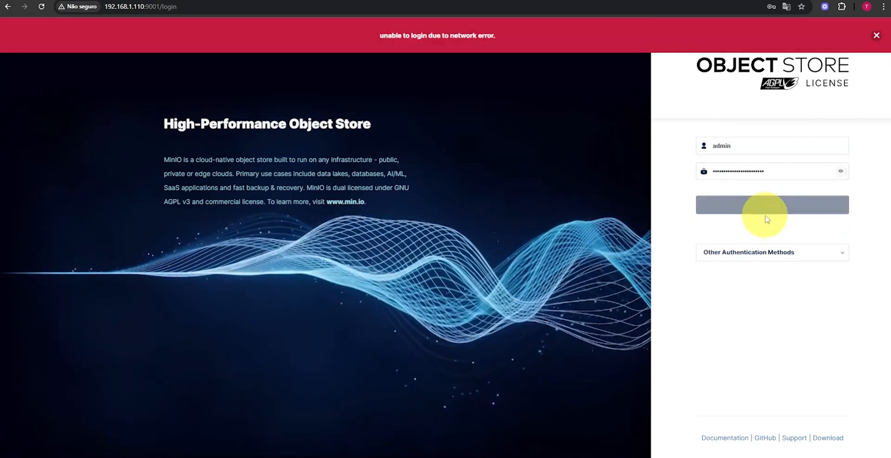
drag(379, 35, 515, 39)
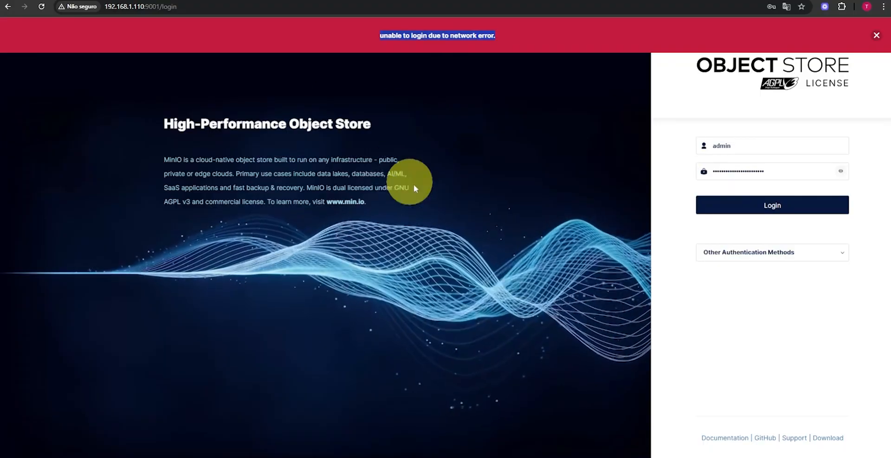
click(546, 457)
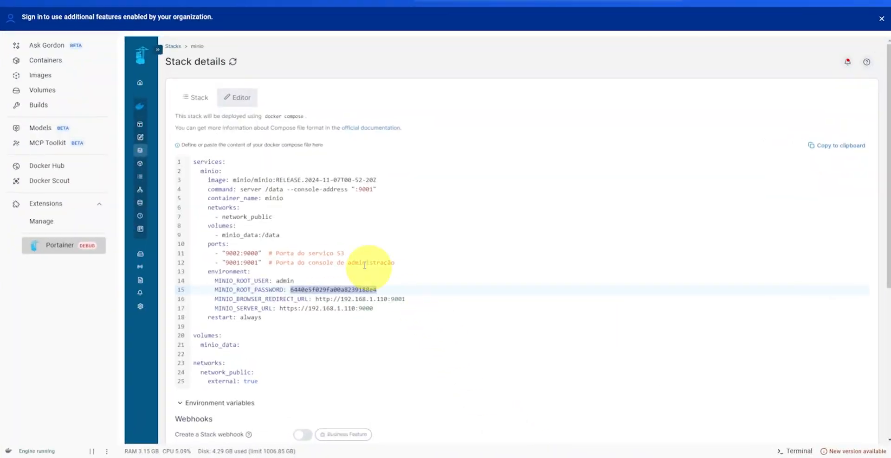
Step: Comment out the MINIO_SERVER_URL line (line 17) in the minio compose file and update the stack
click(215, 302)
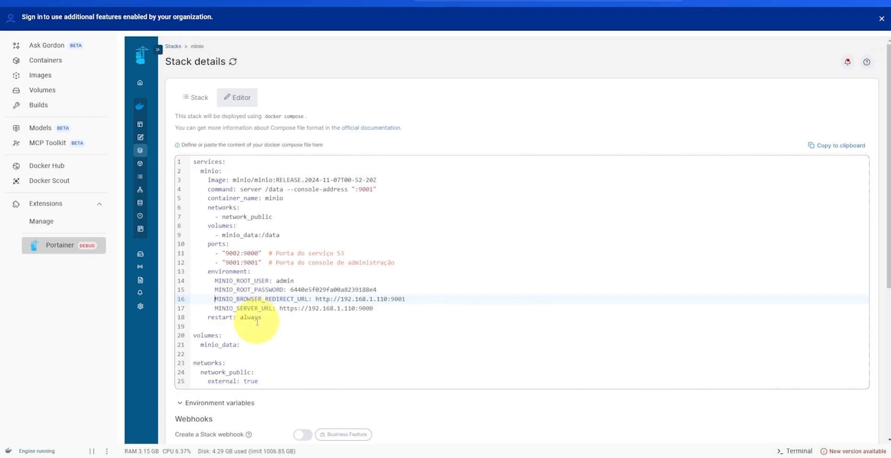
click(215, 307)
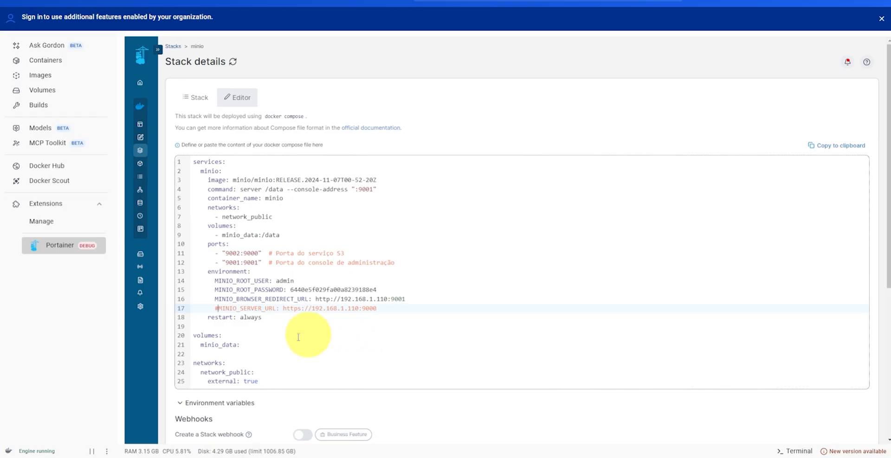
scroll(294, 351, down, 2)
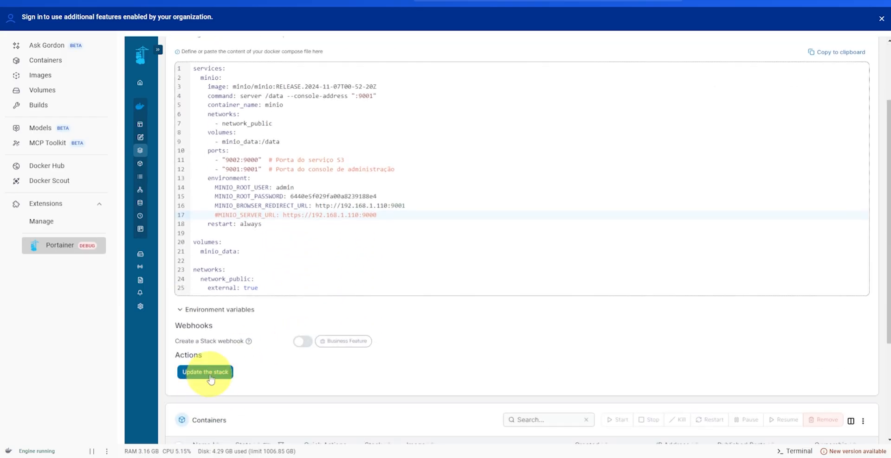
click(209, 373)
click(583, 277)
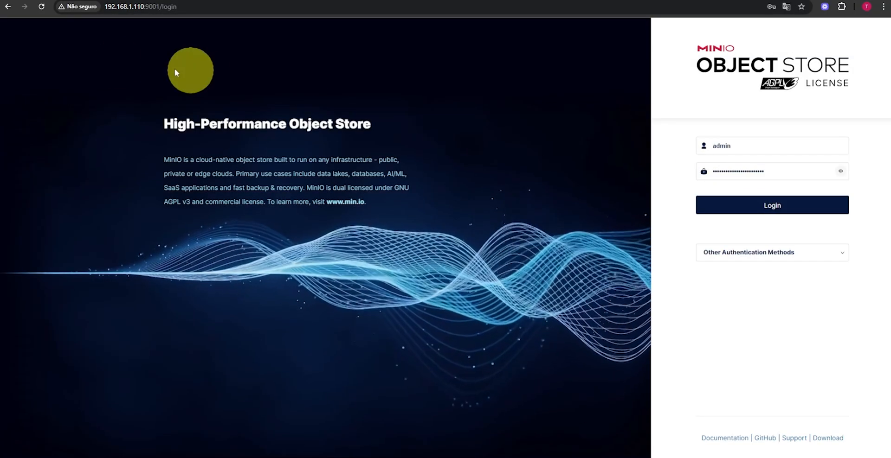
Step: Reload the MinIO login page, sign in as admin with the pasted password, and decline saving it
click(41, 6)
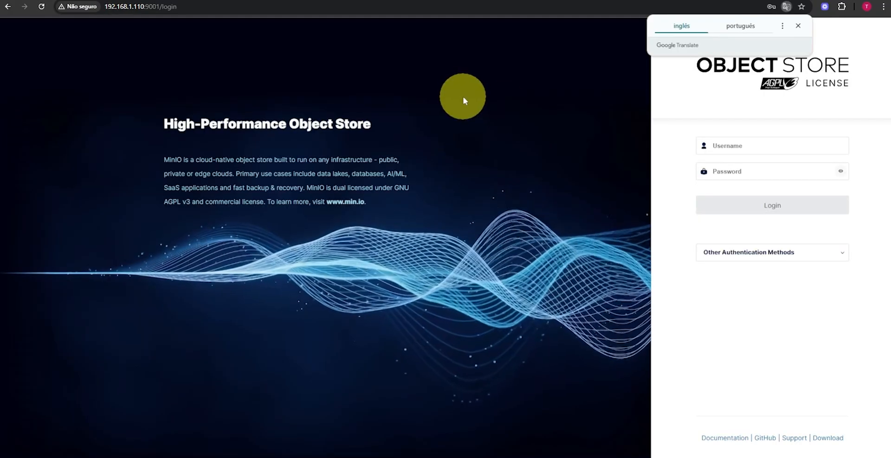
click(726, 146)
text(admin)
click(737, 172)
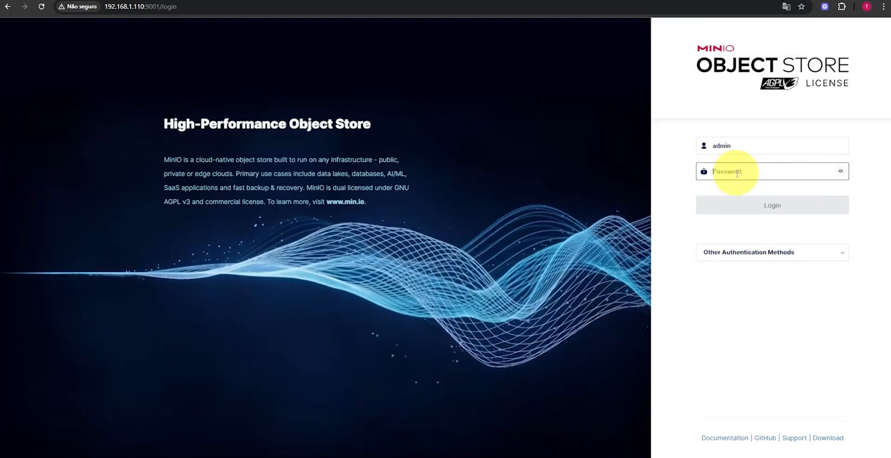
key(ctrl+v)
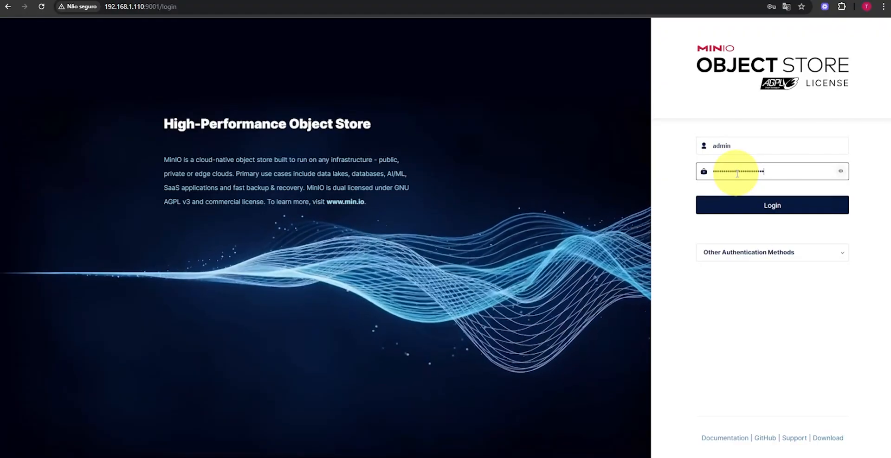
click(745, 207)
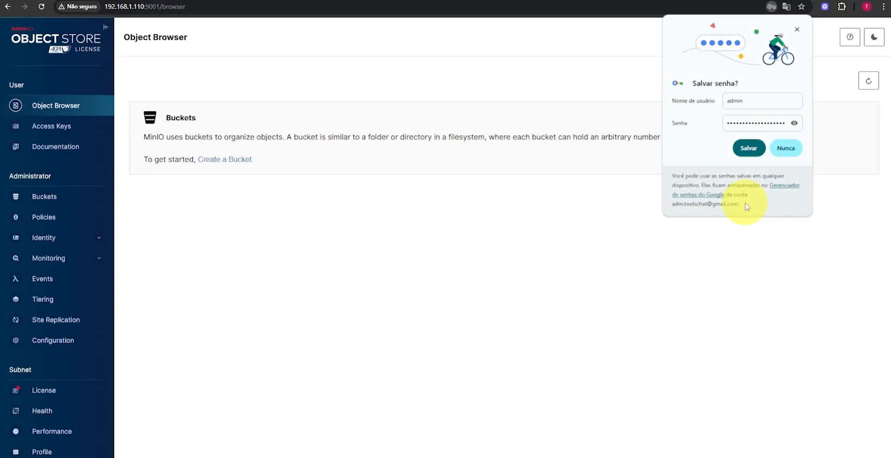
click(797, 30)
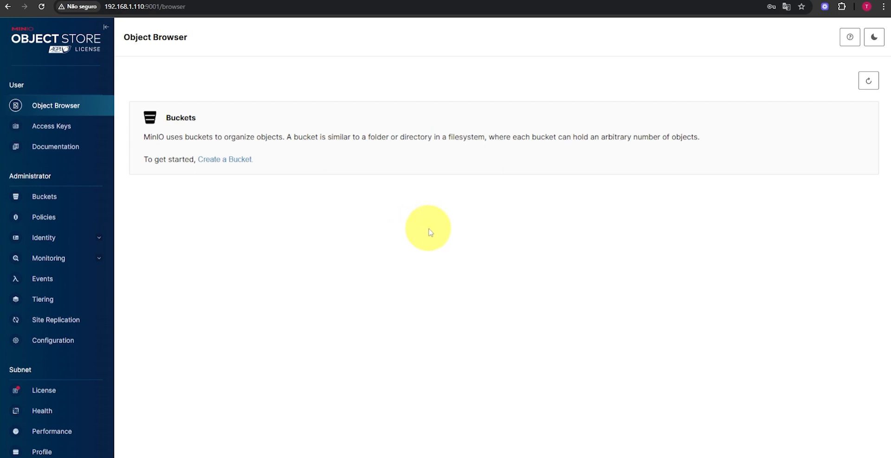
Step: Maximize the ToolsChat Cloudflare window and start a new public hostname with subdomain mc
mouse_move(459, 457)
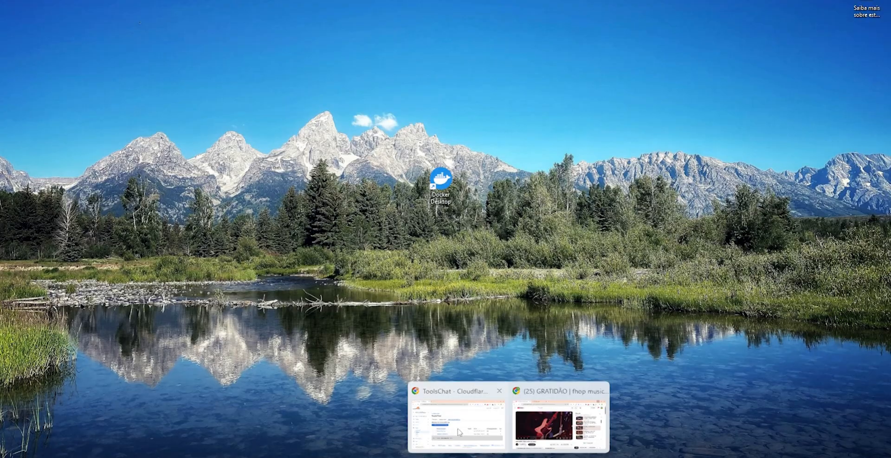
click(457, 422)
drag(1, 44, 340, 6)
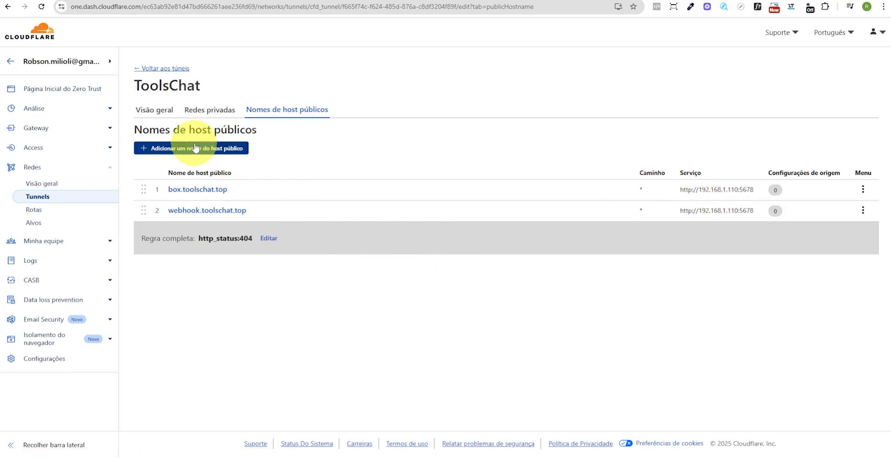
click(170, 150)
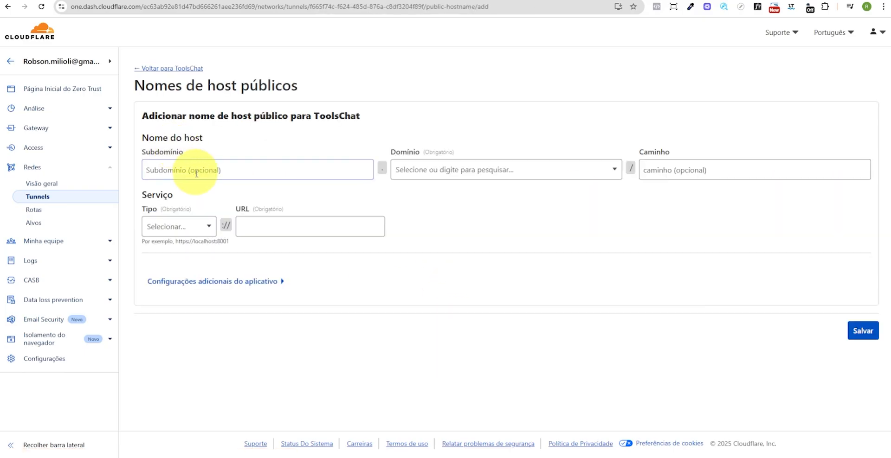
click(212, 171)
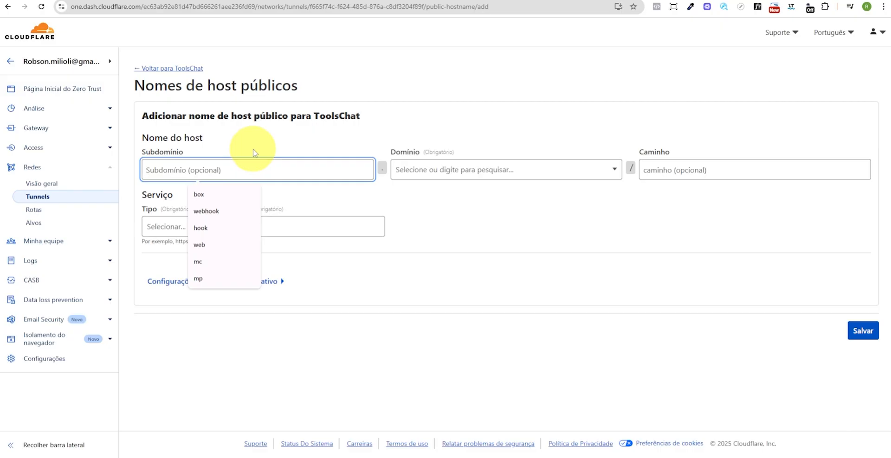
text(mc)
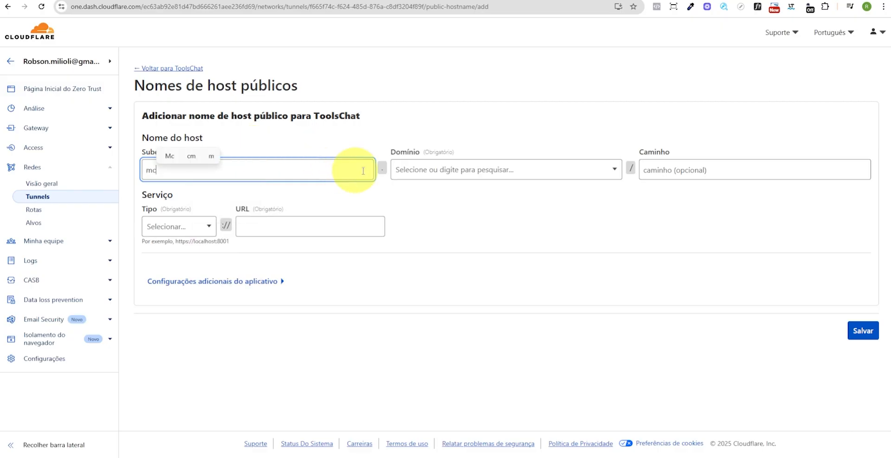
Step: Choose toolschat.top as the domain and HTTP as the service type
click(411, 171)
click(448, 297)
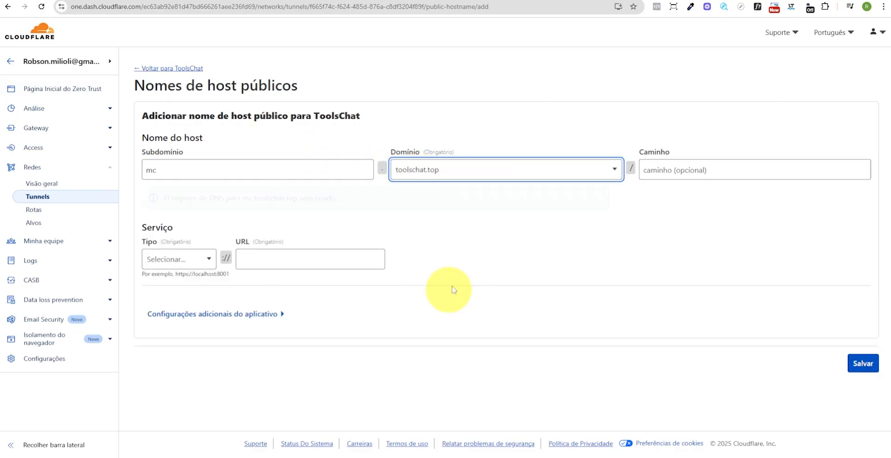
click(180, 264)
click(180, 284)
click(273, 259)
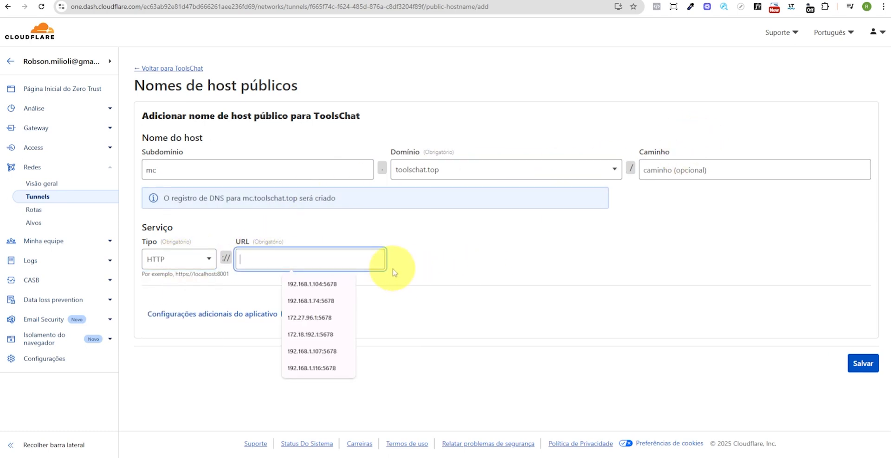
click(499, 242)
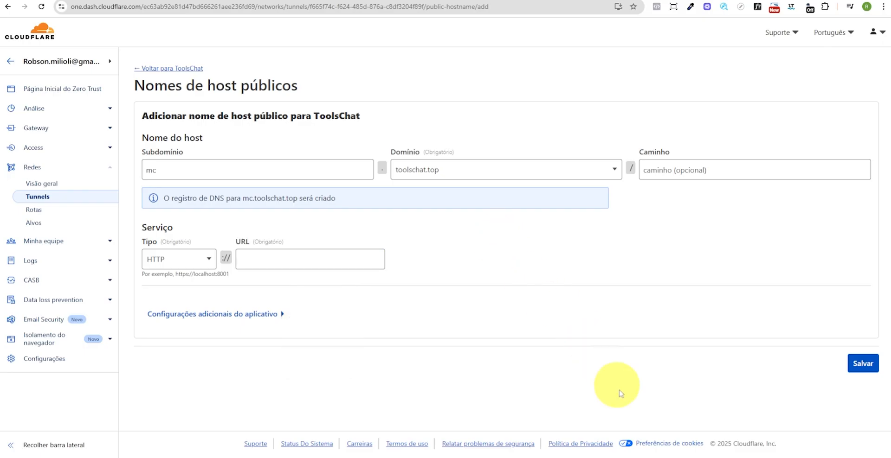
click(635, 454)
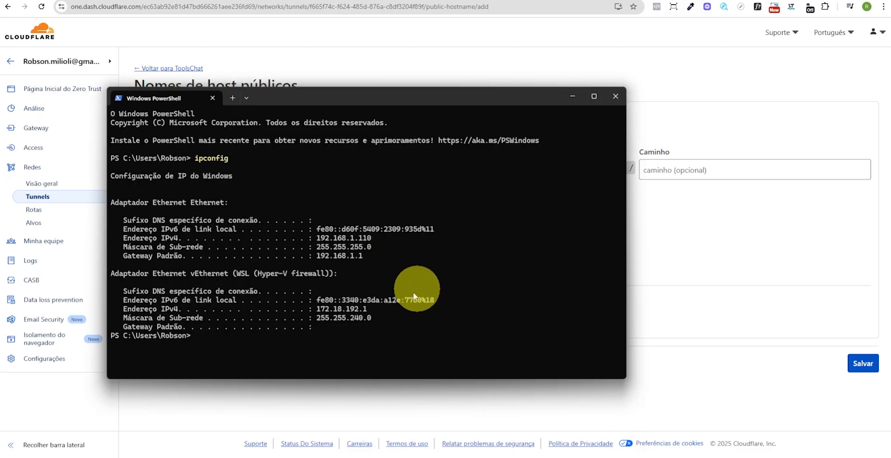
Step: Copy the IPv4 address 192.168.1.110 from ipconfig into the hostname's service URL field
drag(371, 237, 317, 238)
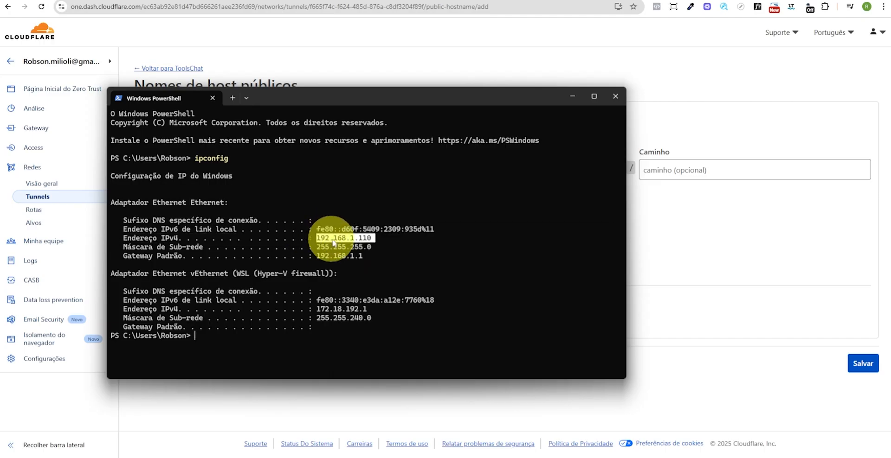
click(703, 276)
click(299, 259)
text(192.168.1.110)
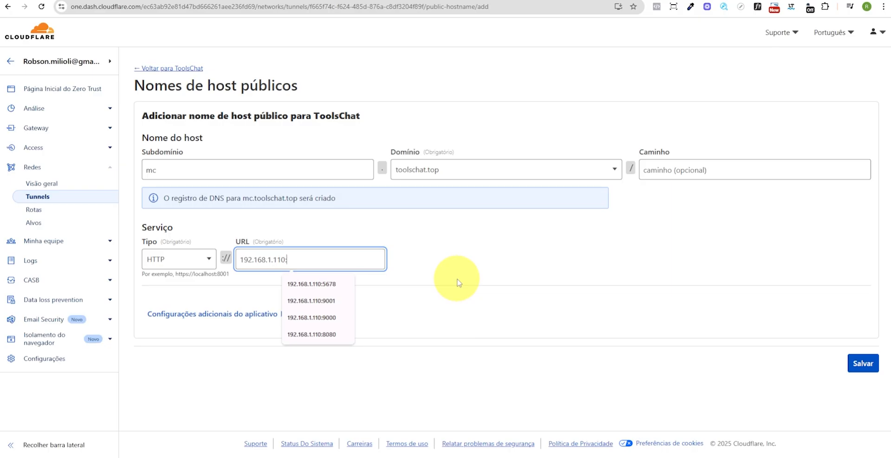
click(444, 272)
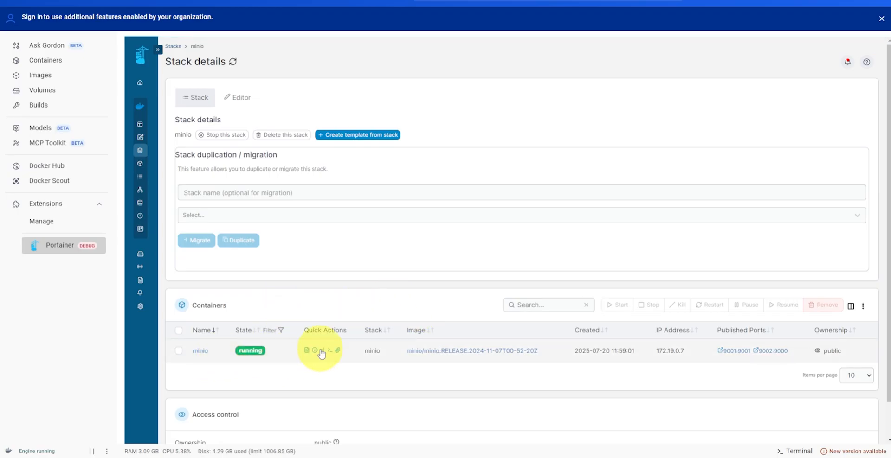
Step: Check the minio container logs to confirm the web console listens on port 9001
click(307, 351)
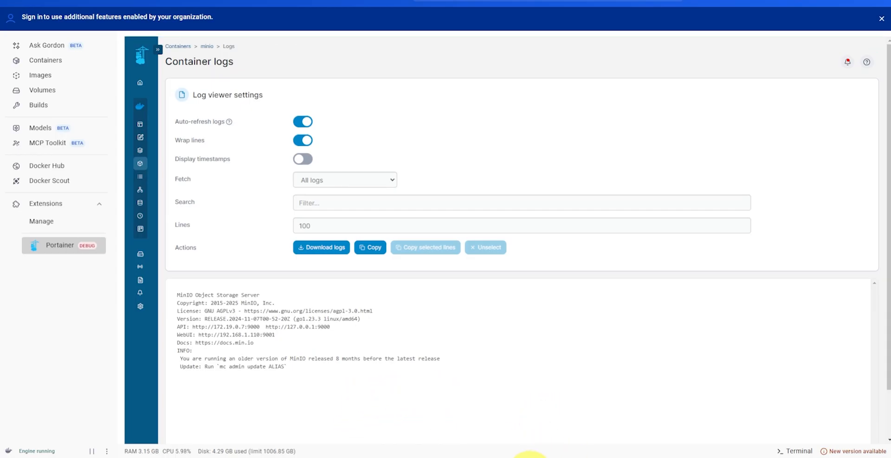
mouse_move(509, 457)
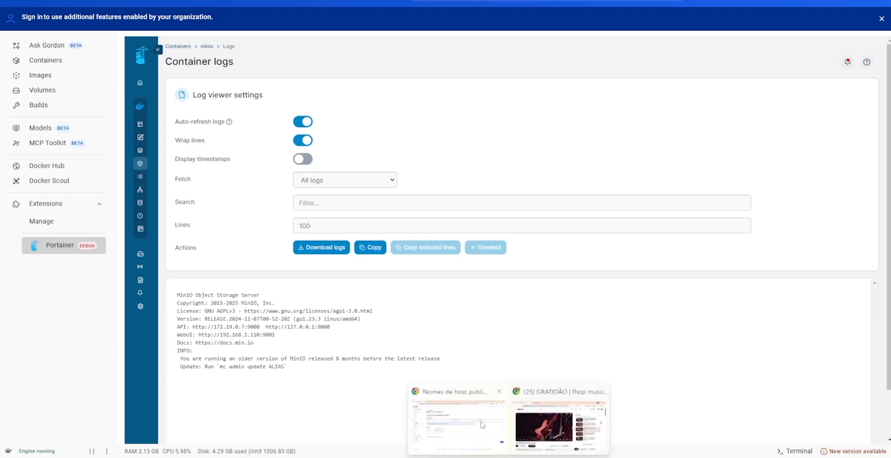
click(473, 426)
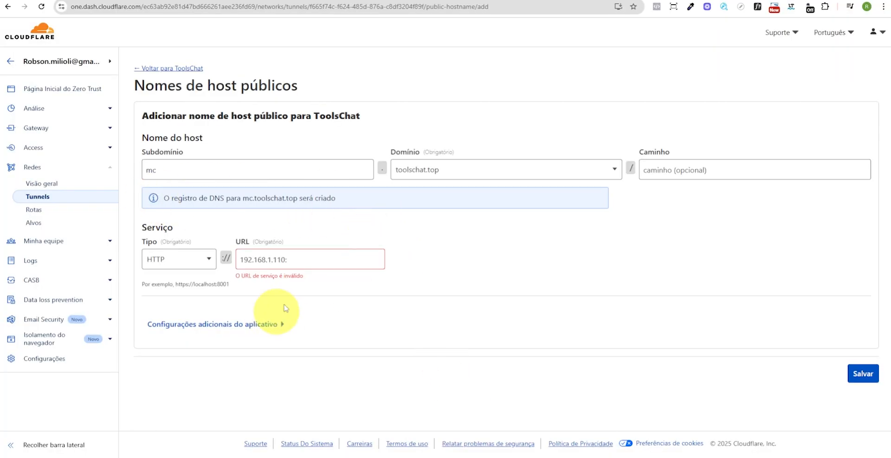
Step: Complete the service URL as 192.168.1.110:9001 and save the mc.toolschat.top hostname
click(289, 261)
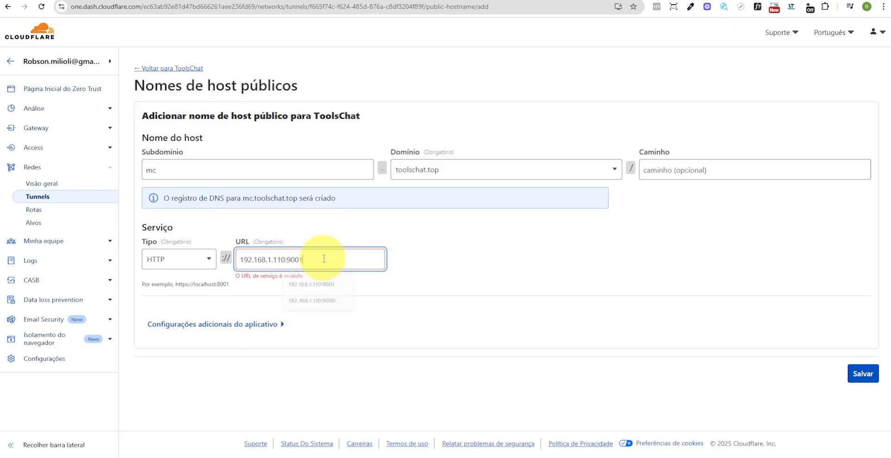
click(484, 269)
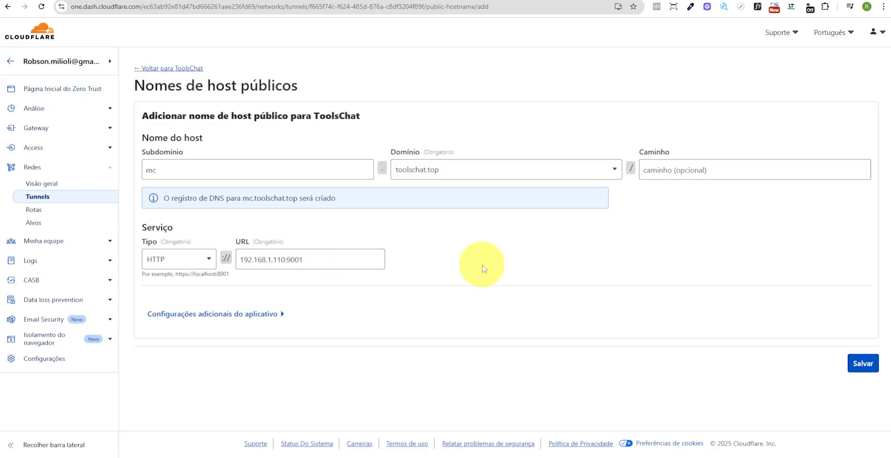
click(864, 365)
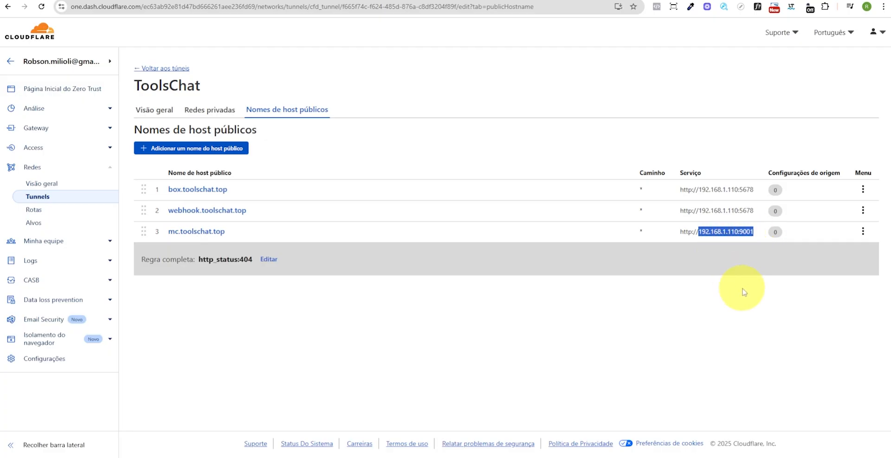
click(185, 148)
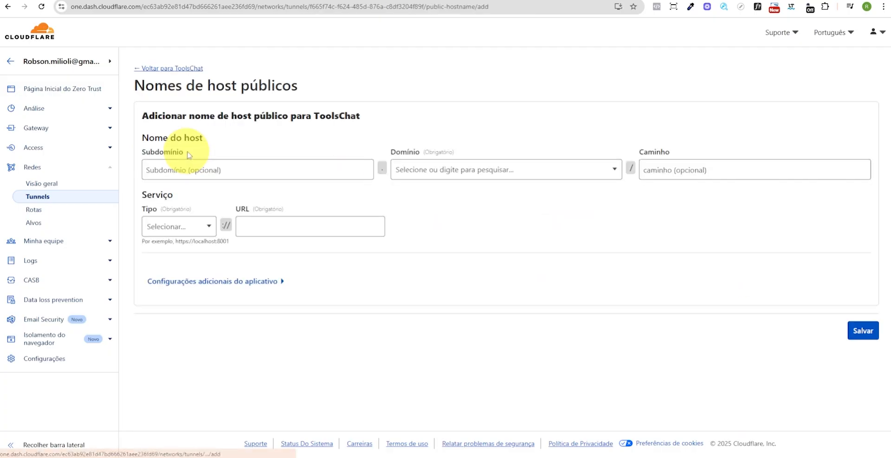
Step: Add and save mp.toolschat.top as an HTTP hostname pointing to 192.168.1.110:9000
click(247, 170)
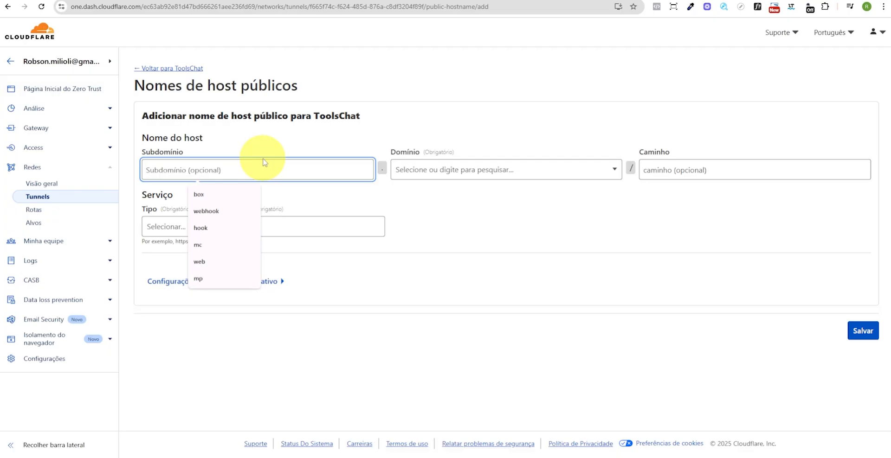
text(mp)
click(452, 169)
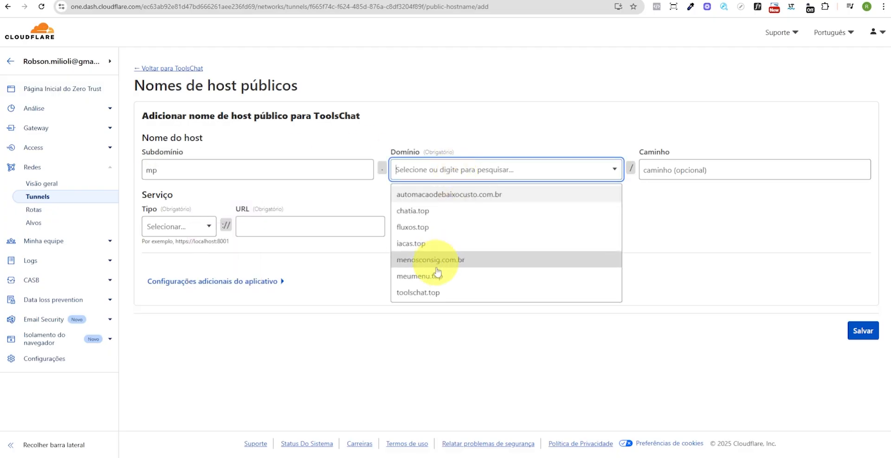
click(436, 294)
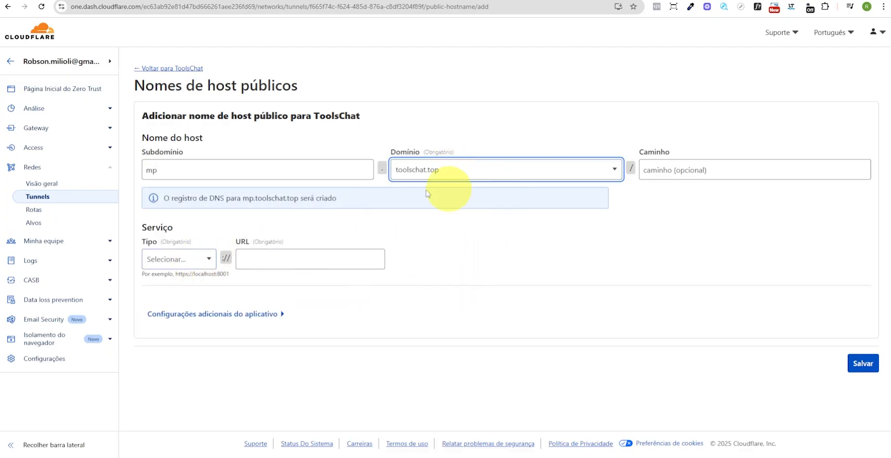
click(200, 260)
click(193, 280)
click(251, 258)
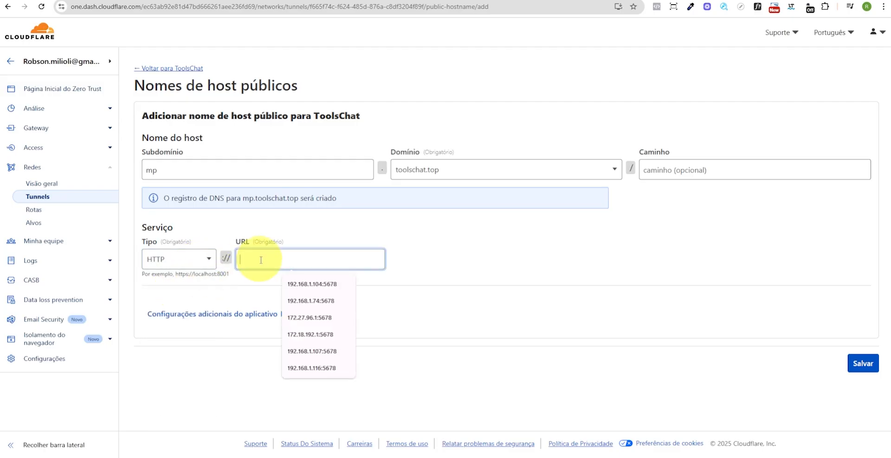
key(Down)
key(Return)
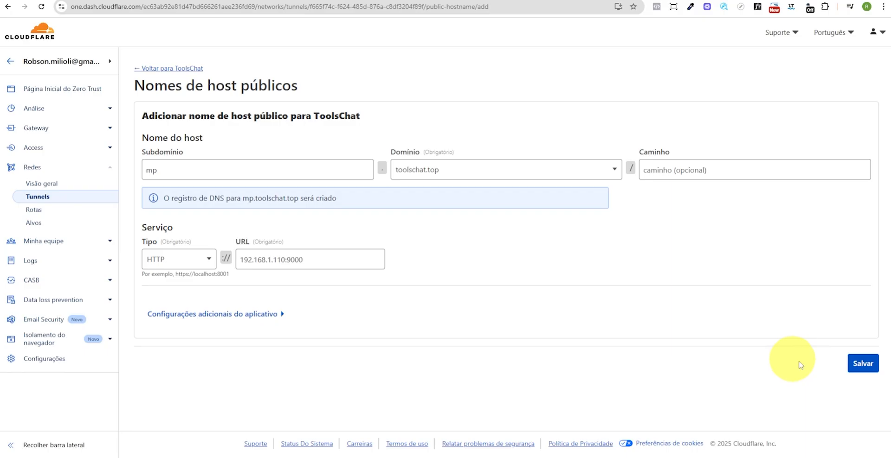
click(860, 363)
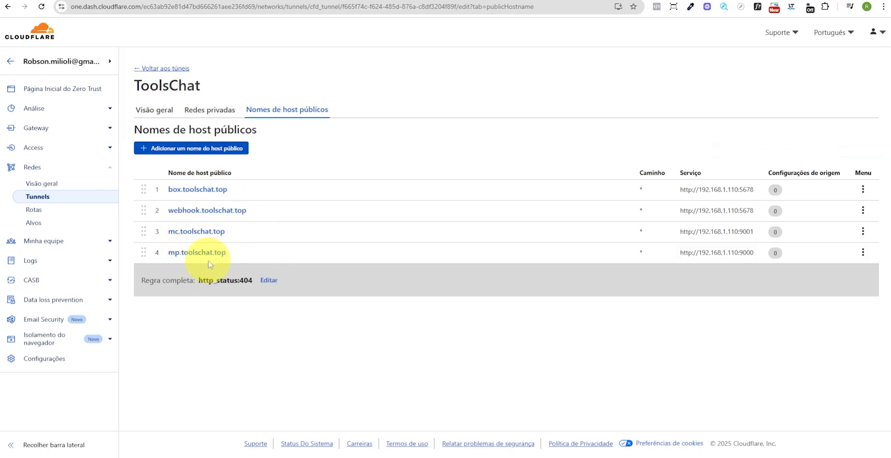
Step: Open mc.toolschat.top from the hostname details and enter admin as the MinIO username
click(196, 234)
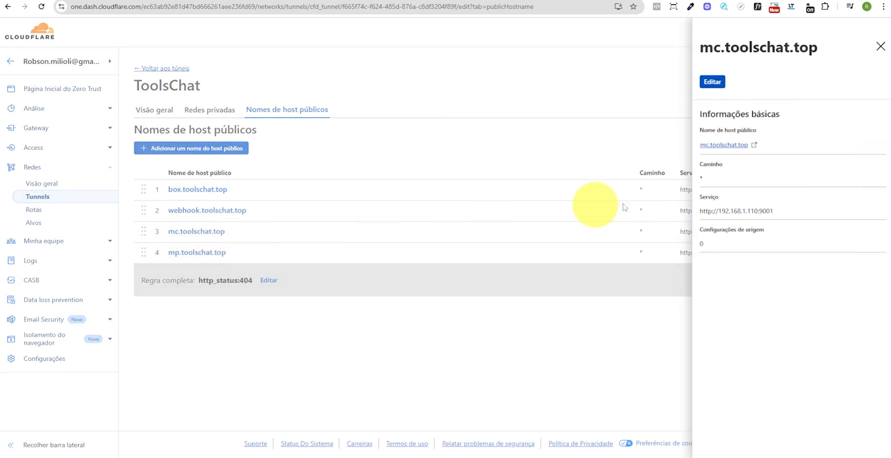
click(732, 145)
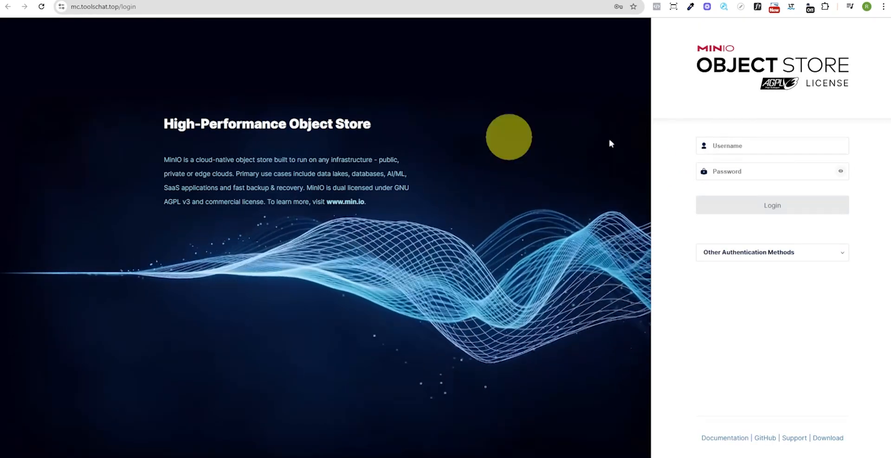
click(748, 147)
text(admin)
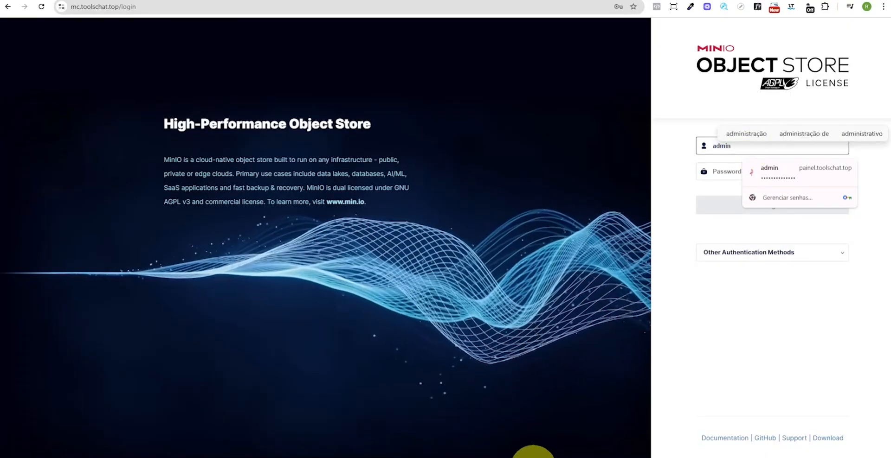
click(533, 455)
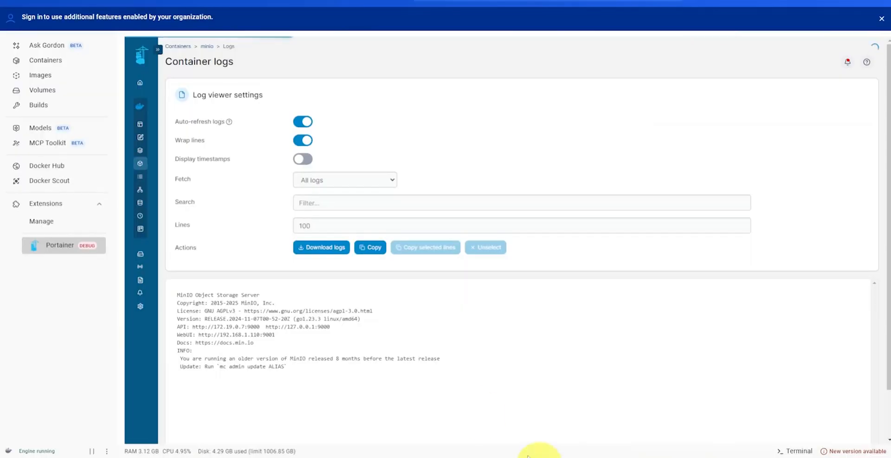
Step: Copy the MINIO_ROOT_PASSWORD value from the minio stack's compose file for the MinIO login
click(140, 154)
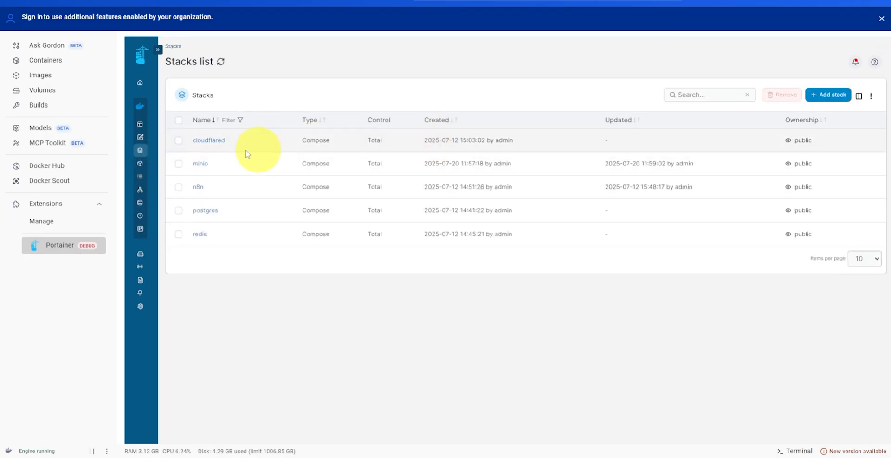
click(200, 167)
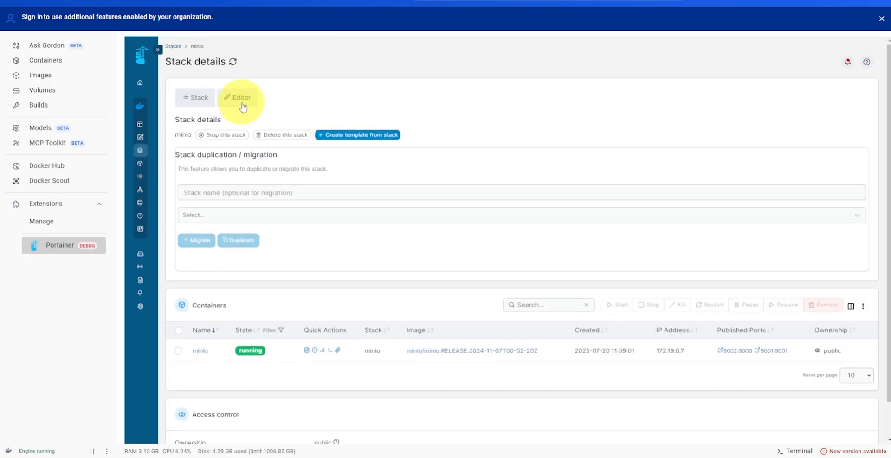
click(242, 105)
double_click(366, 290)
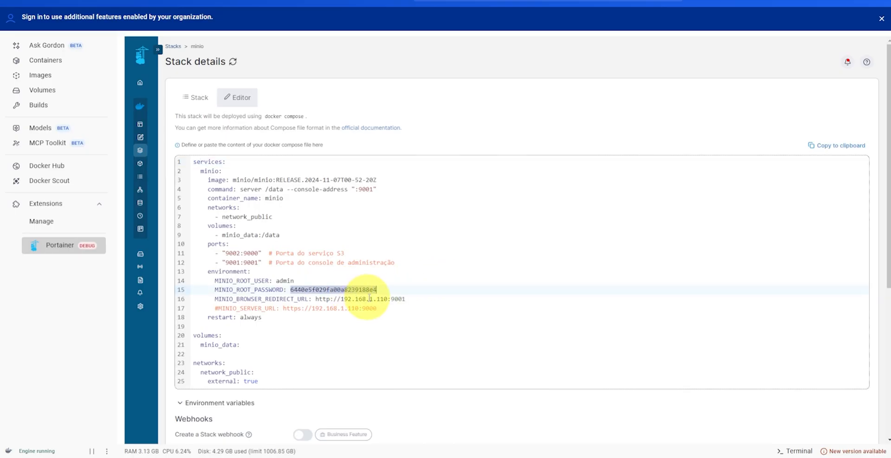
click(836, 1)
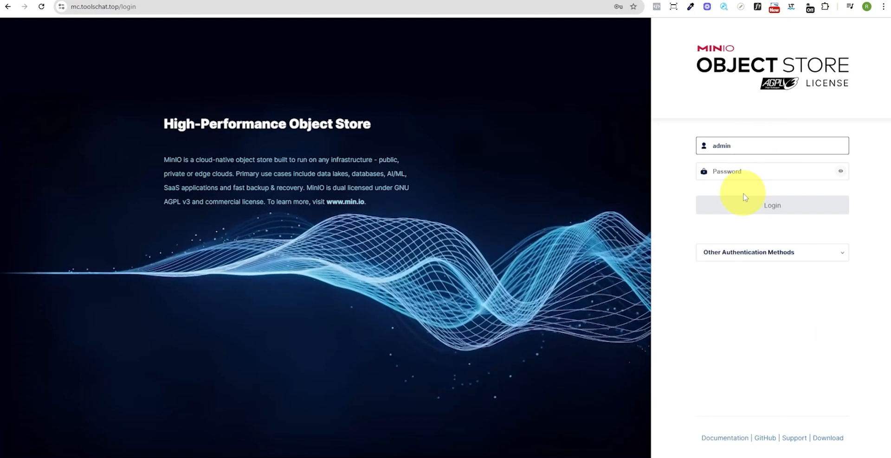
click(741, 173)
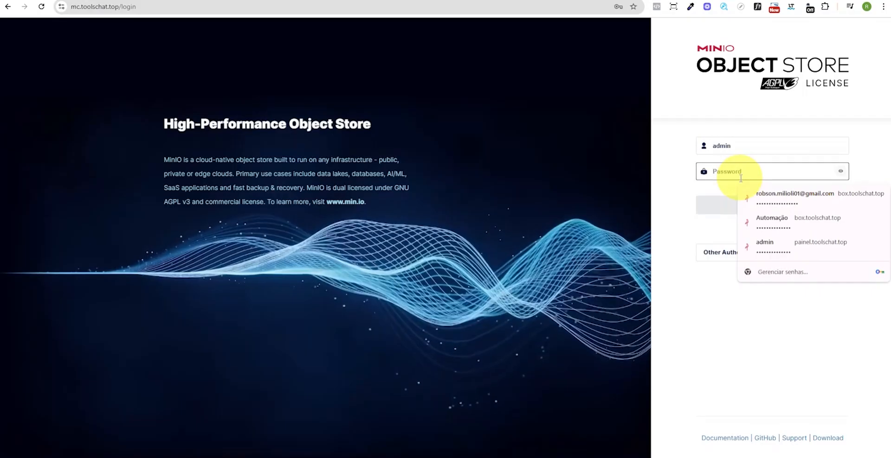
Step: Sign in to MinIO Console with the pasted root password, declining to save the password
key(ctrl+v)
click(761, 205)
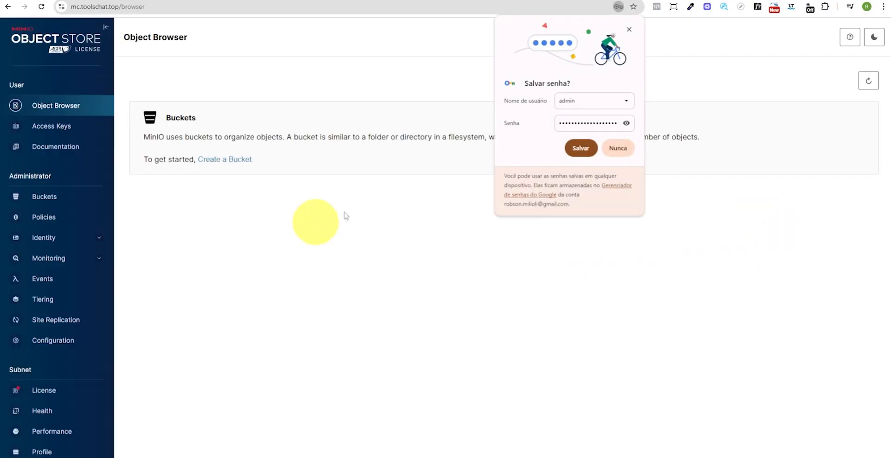
click(629, 30)
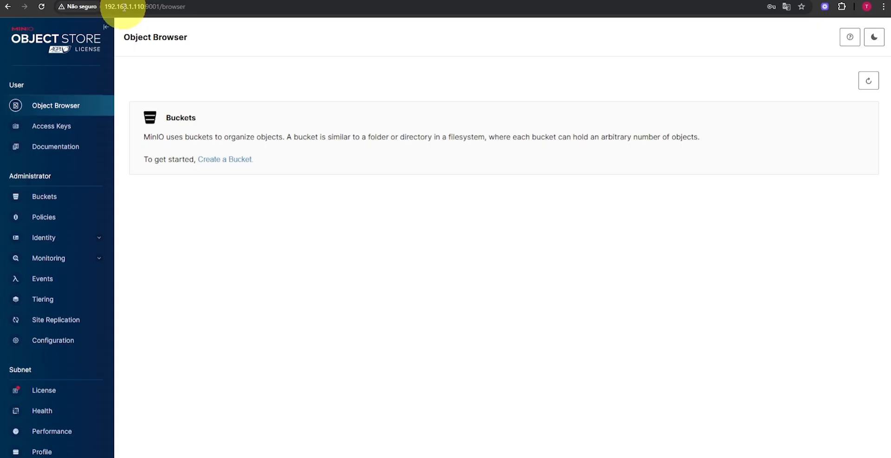
Step: Bring the mc.toolschat.top window forward and close the other browser window
mouse_move(517, 457)
click(464, 417)
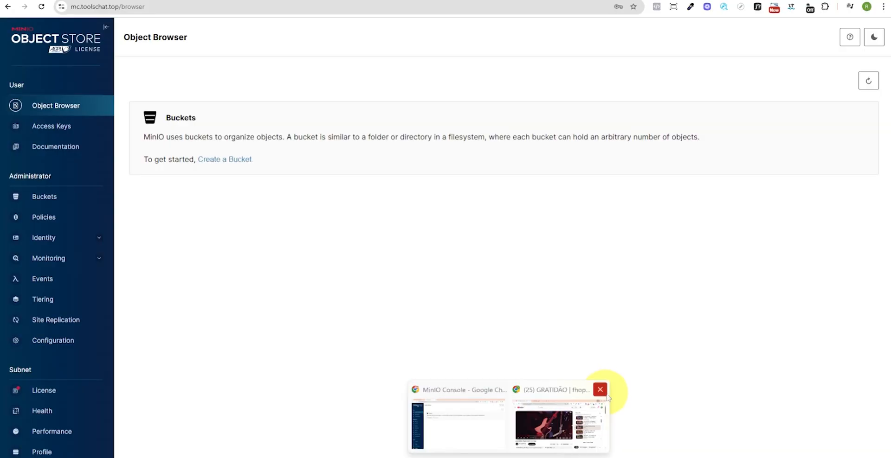
click(608, 395)
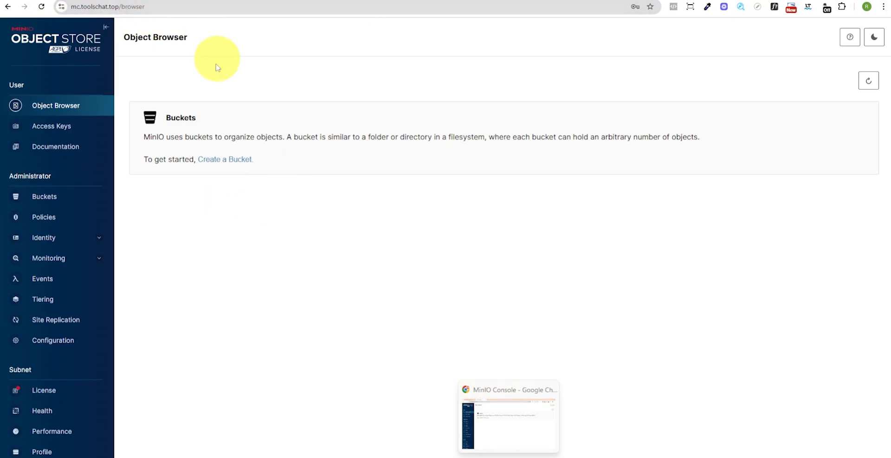
Step: Create a new bucket named evolution, correcting the misspelled name first
click(44, 206)
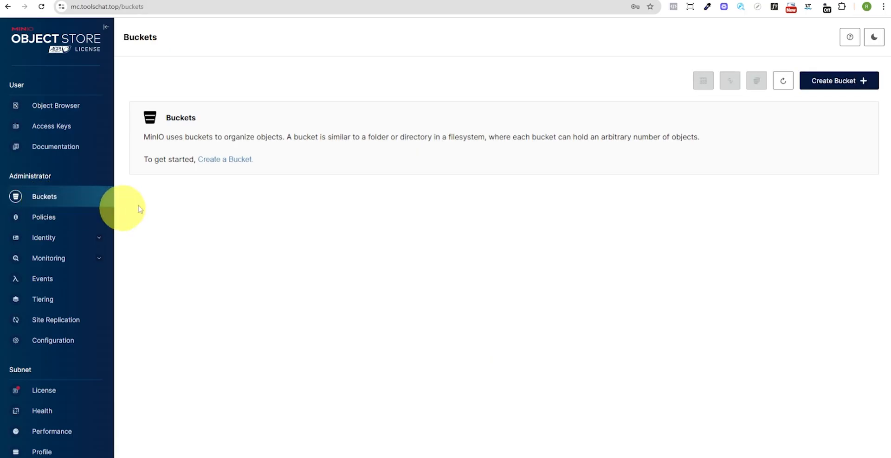
click(840, 79)
click(297, 130)
text(evoilution)
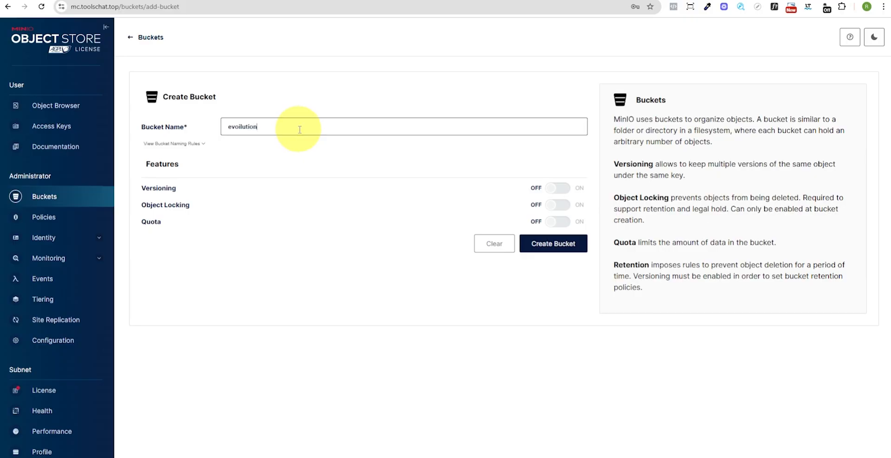
click(239, 127)
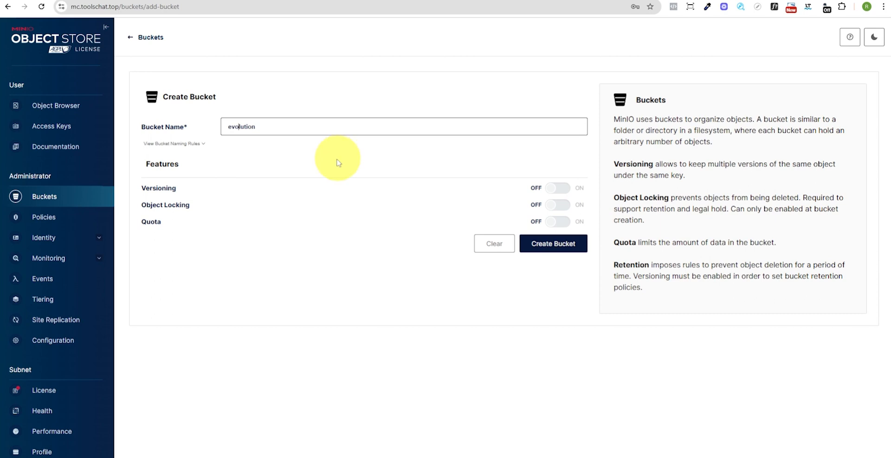
click(557, 248)
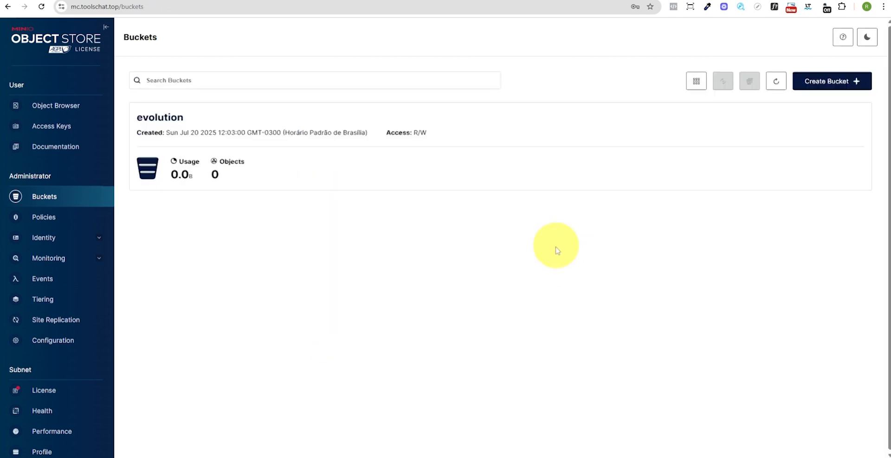
Step: Set the evolution bucket's access policy to Public
click(155, 117)
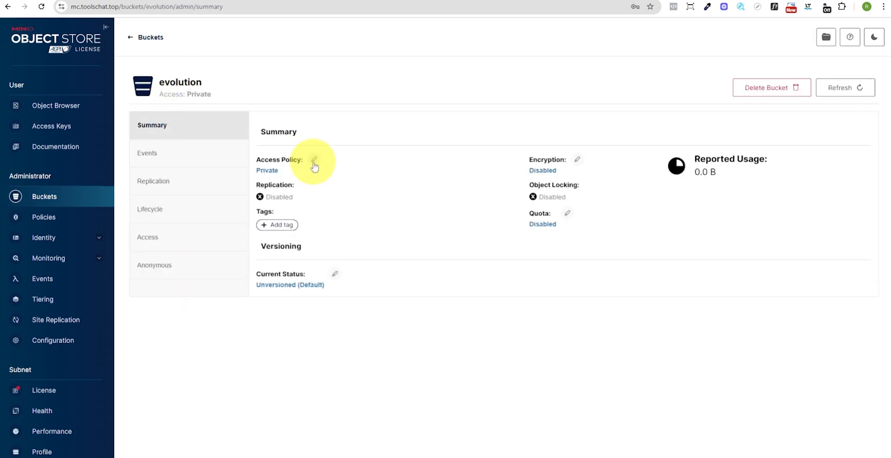
click(314, 160)
click(377, 238)
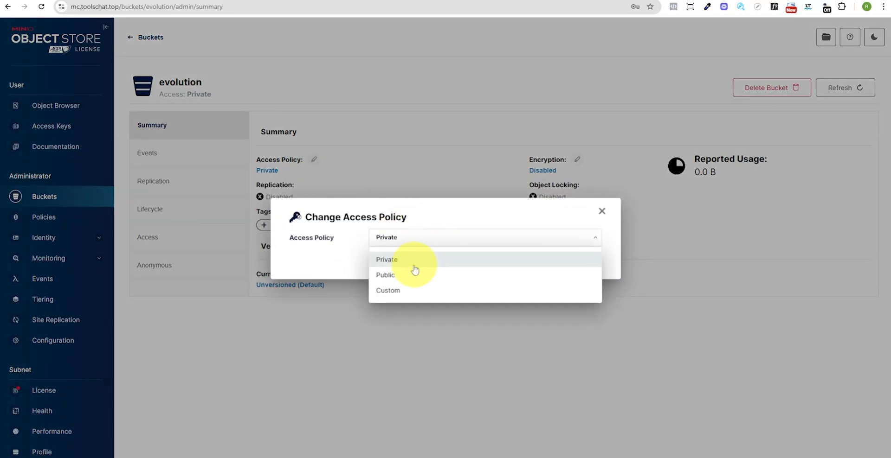
click(412, 273)
click(585, 278)
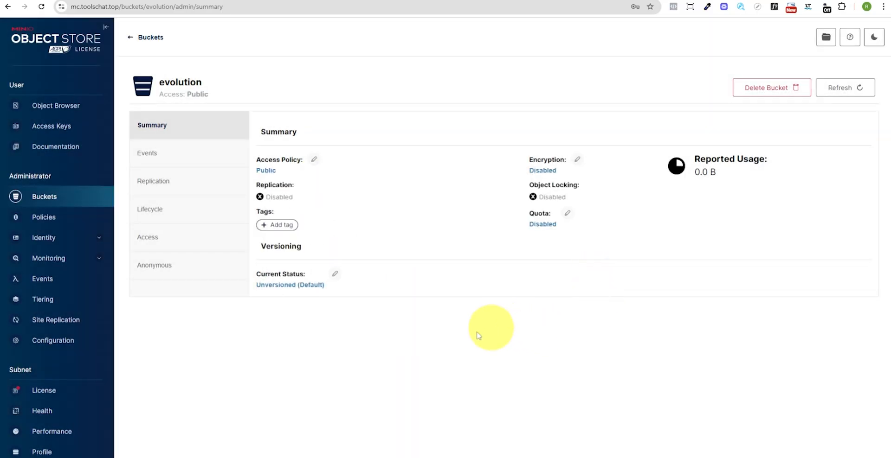
click(48, 126)
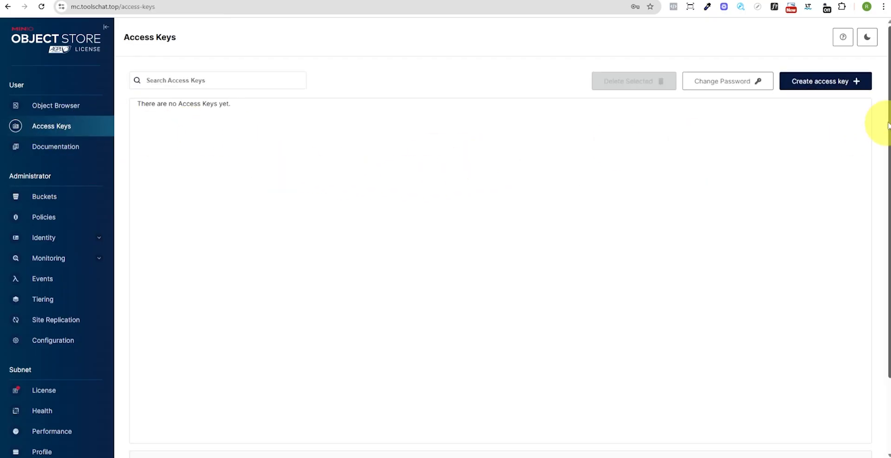
Step: Generate a new MinIO access key pair and copy both the access key and secret key
click(829, 88)
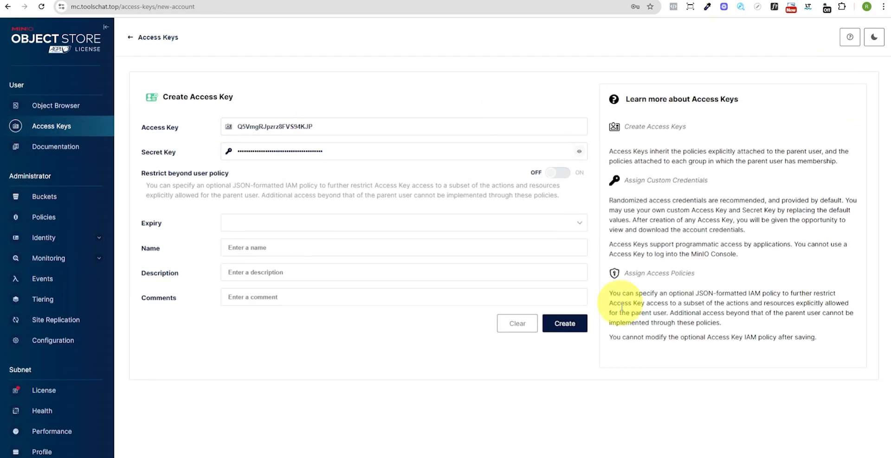
click(564, 325)
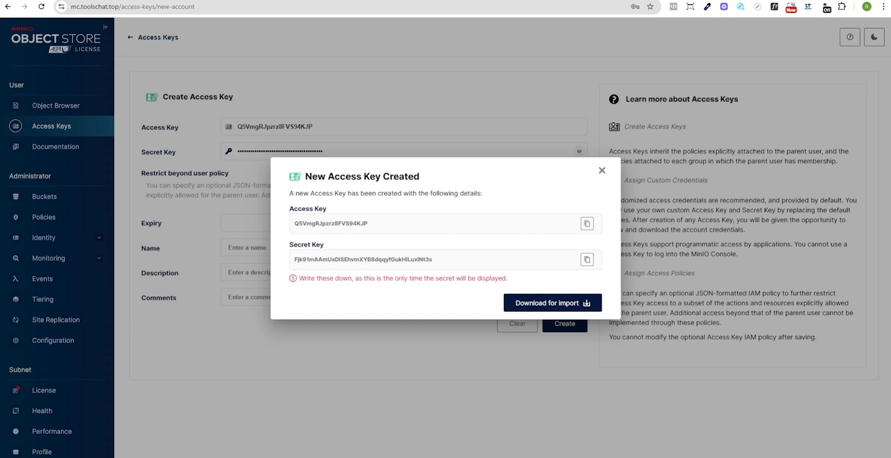
click(587, 224)
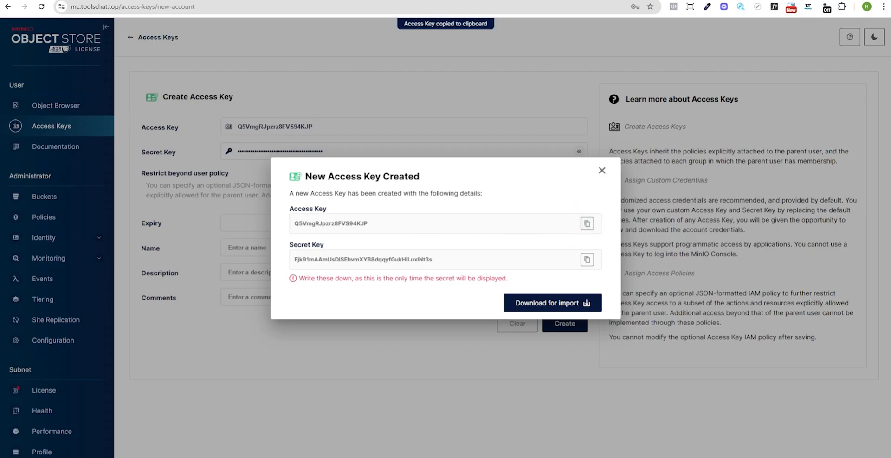
click(586, 259)
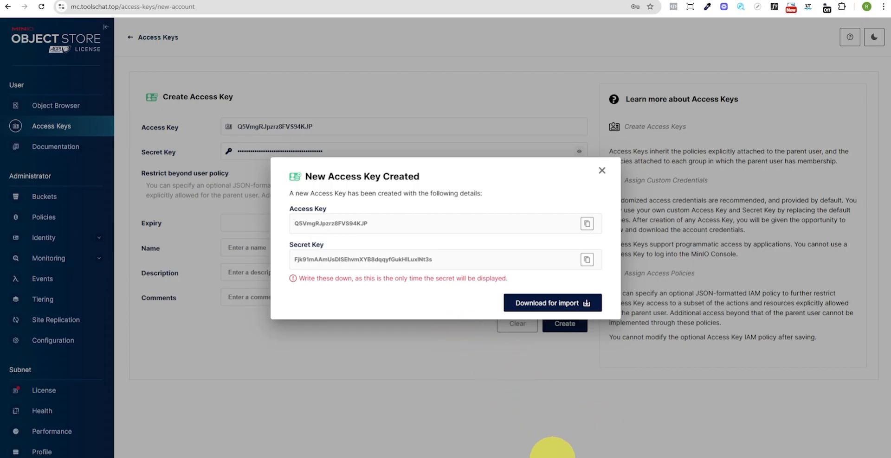
click(552, 457)
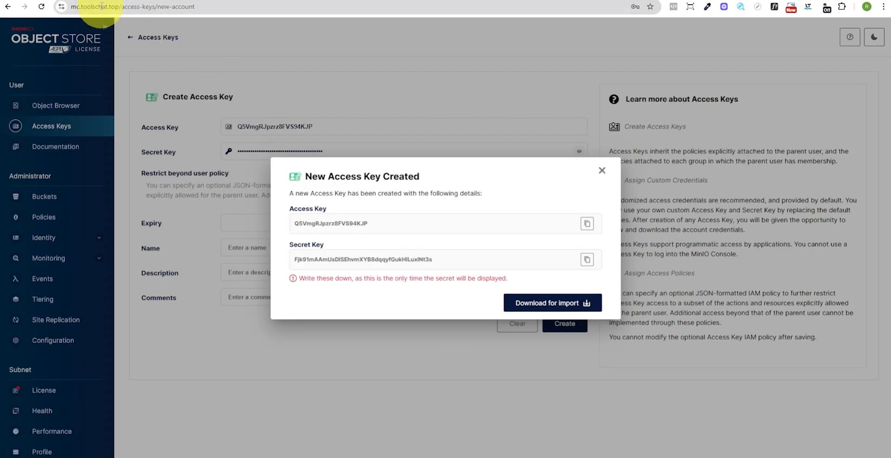
click(129, 5)
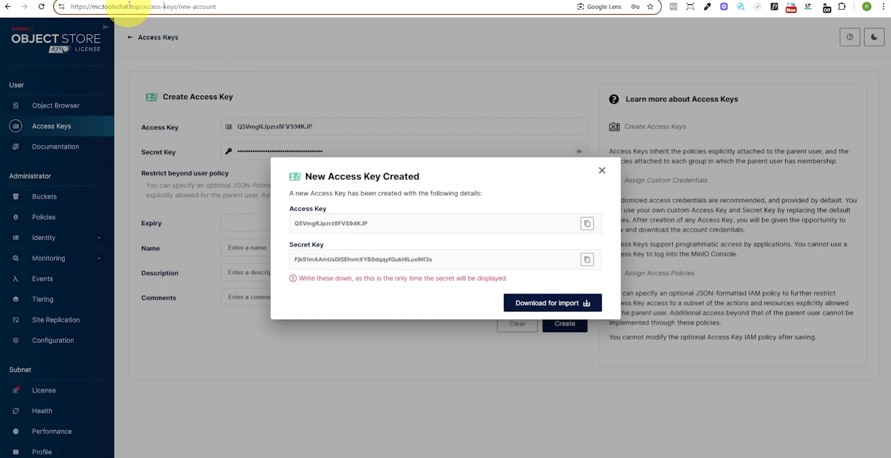
drag(142, 6, 72, 7)
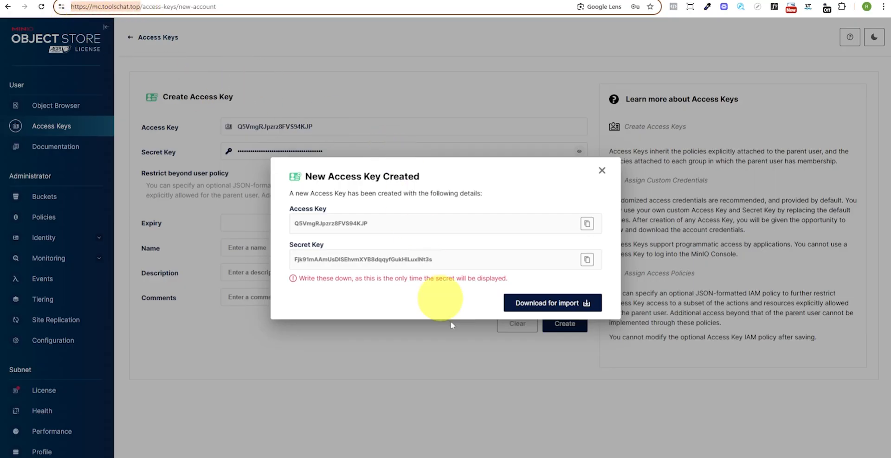
click(551, 457)
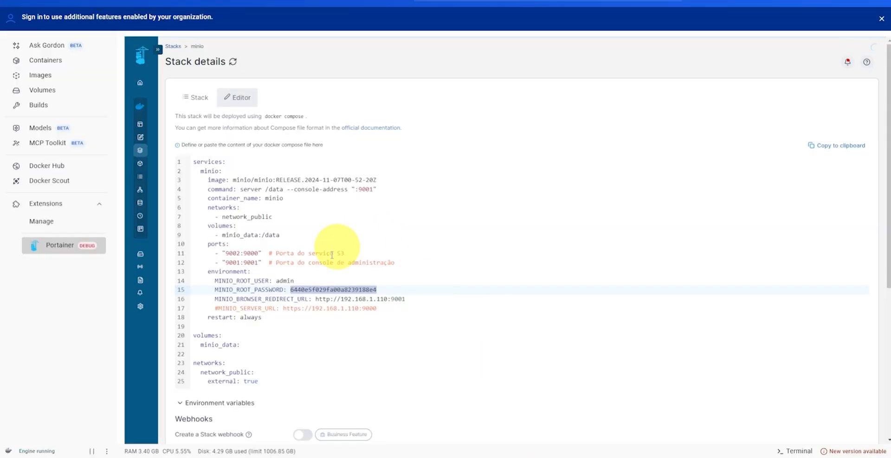
drag(315, 299, 411, 299)
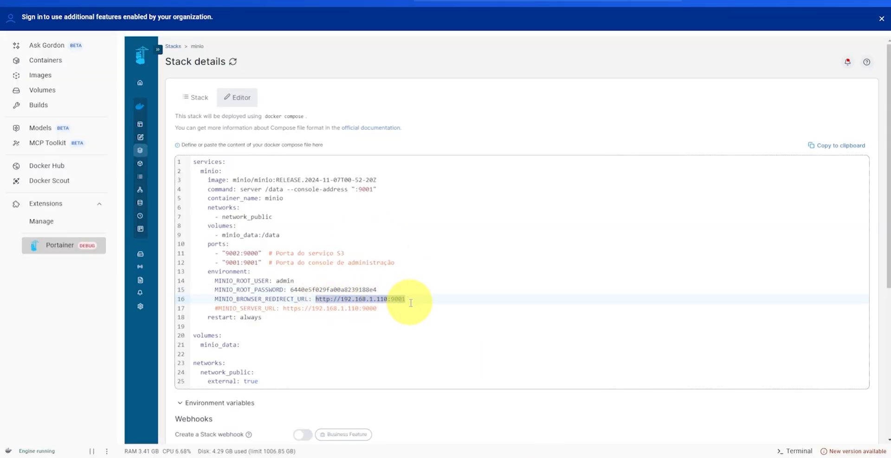
key(ctrl+v)
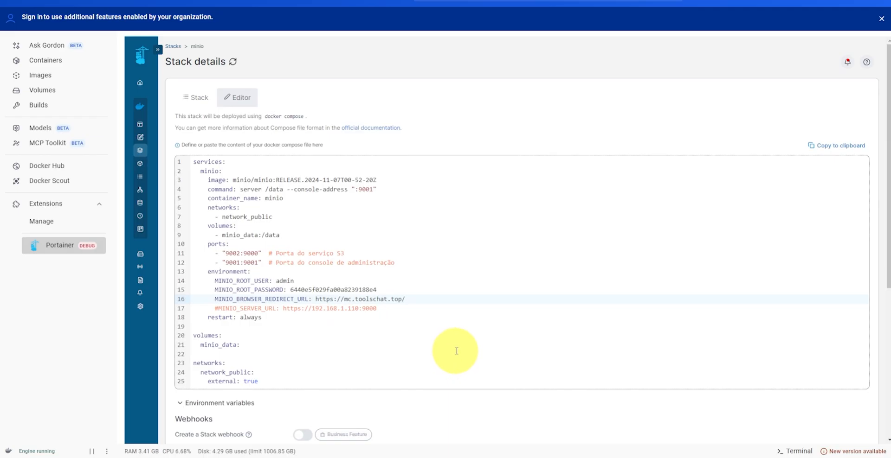
key(BackSpace)
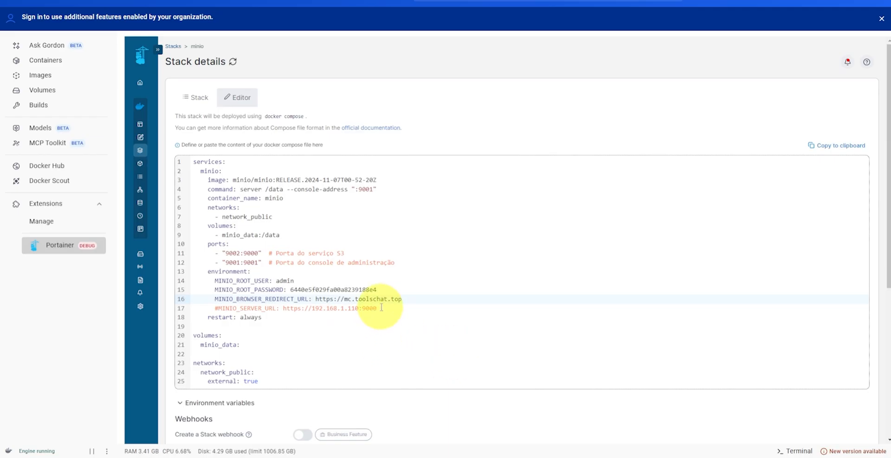
drag(372, 309, 293, 308)
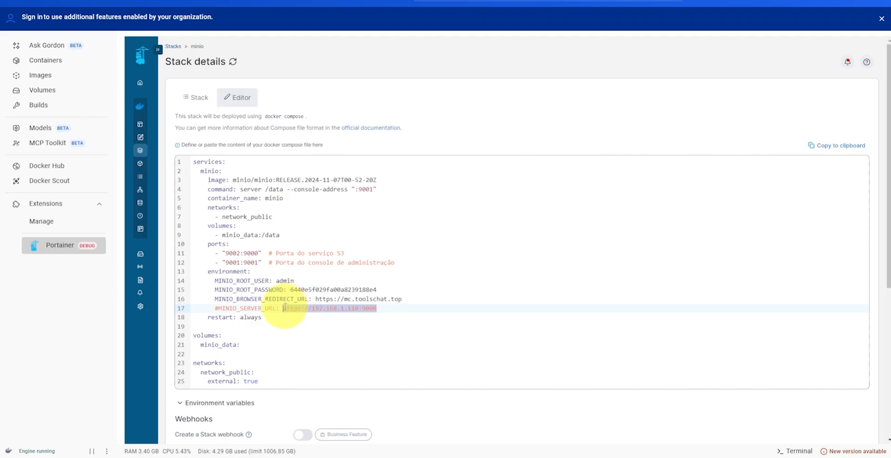
key(ctrl+v)
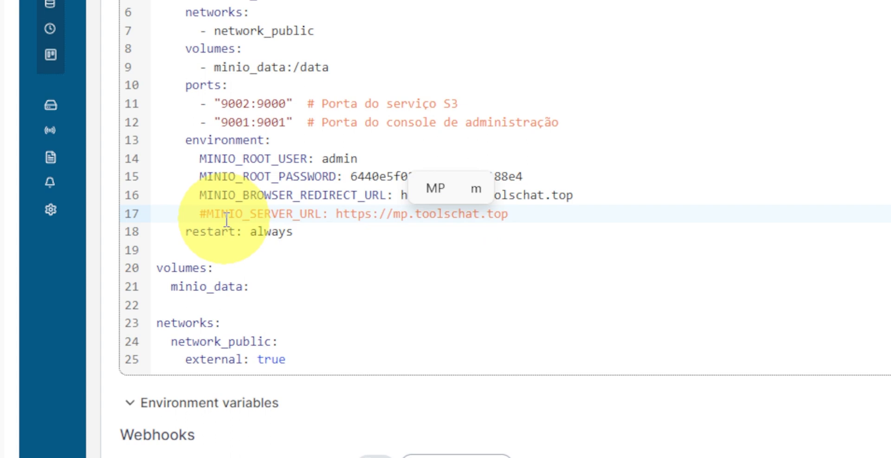
click(207, 215)
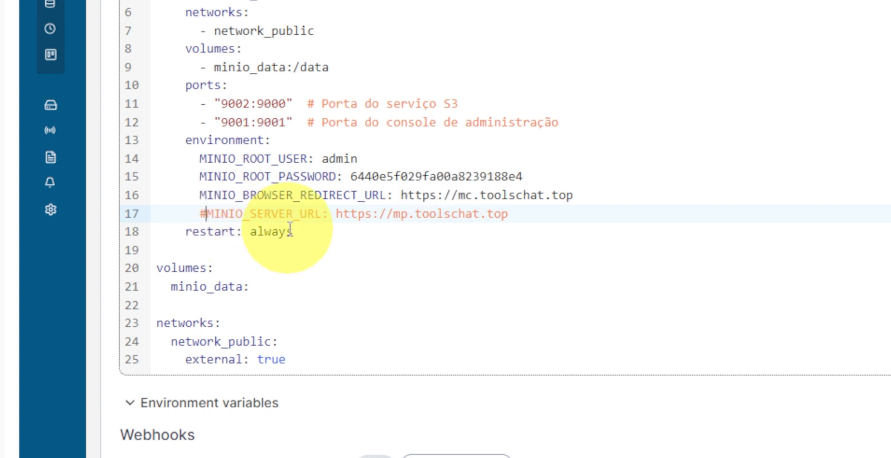
key(BackSpace)
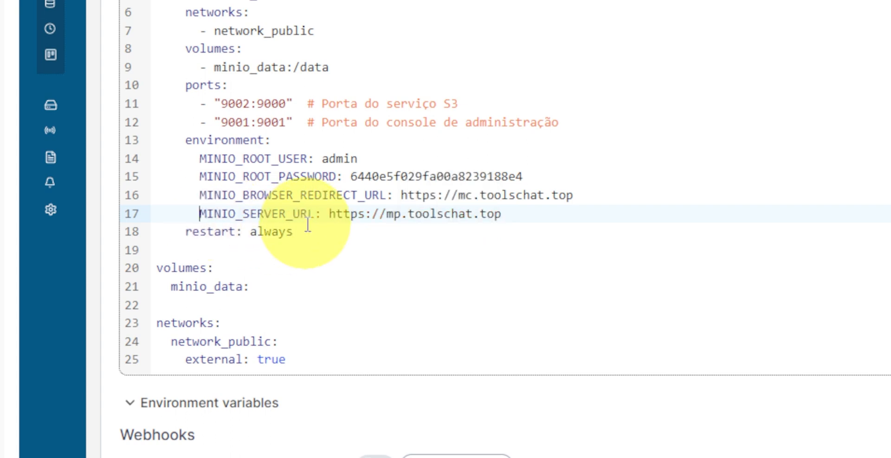
click(354, 404)
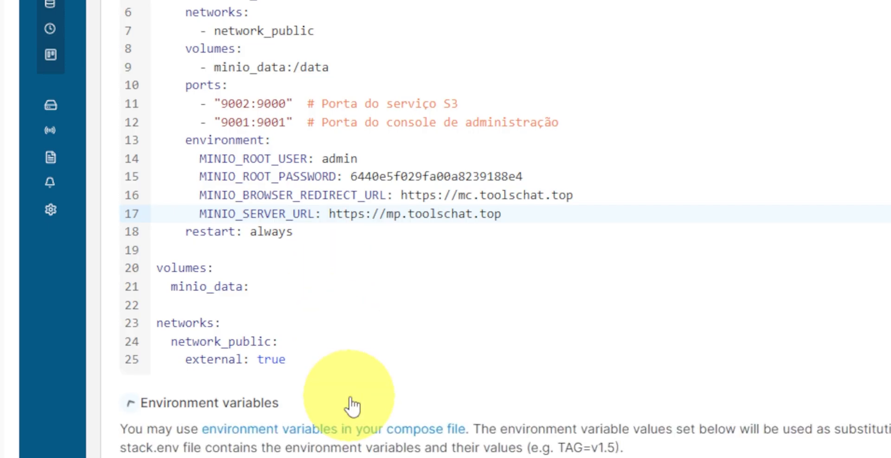
scroll(417, 268, down, 5)
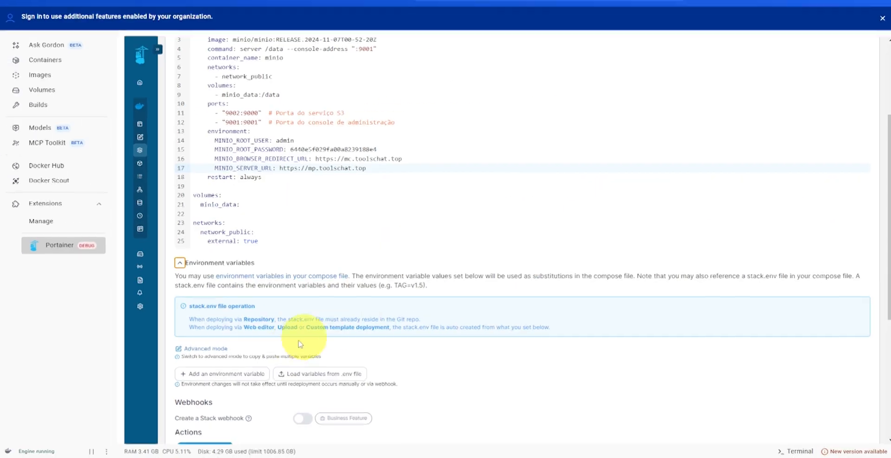
scroll(302, 343, down, 2)
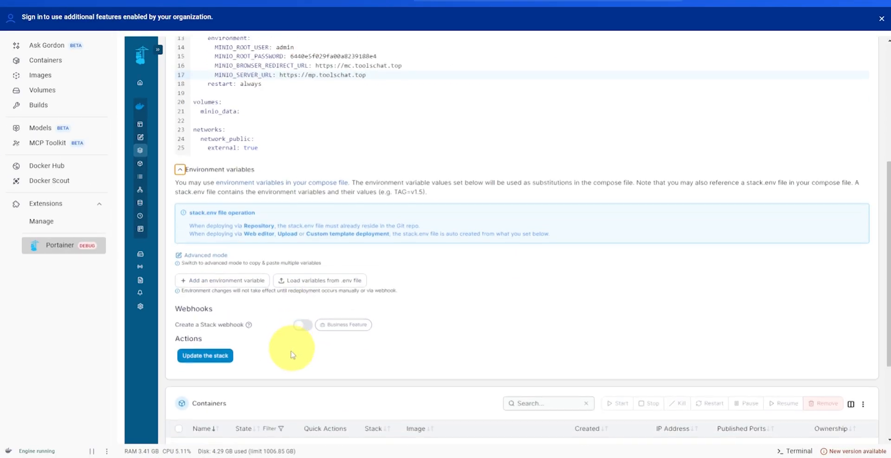
click(214, 356)
Step: Confirm the minio stack update and return to the Stacks list
click(556, 279)
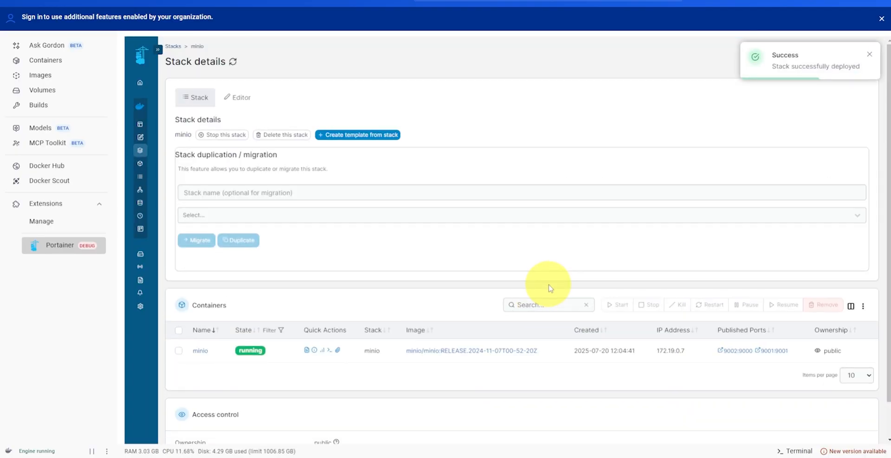
click(139, 150)
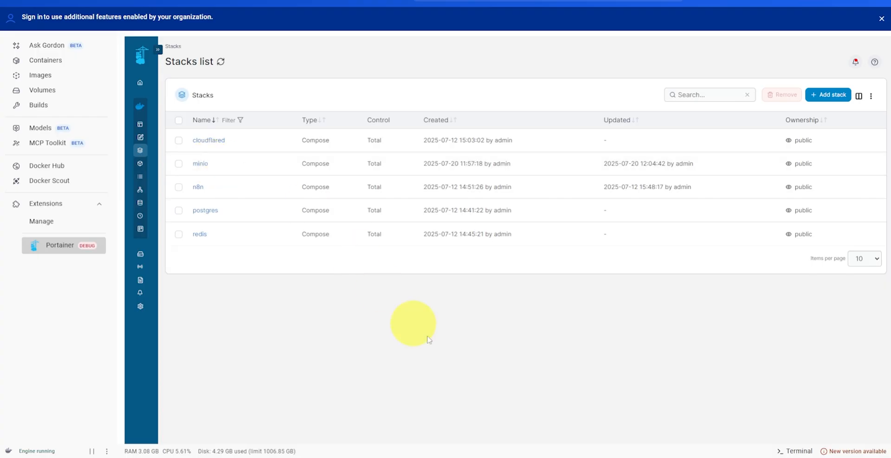
key(alt+Tab)
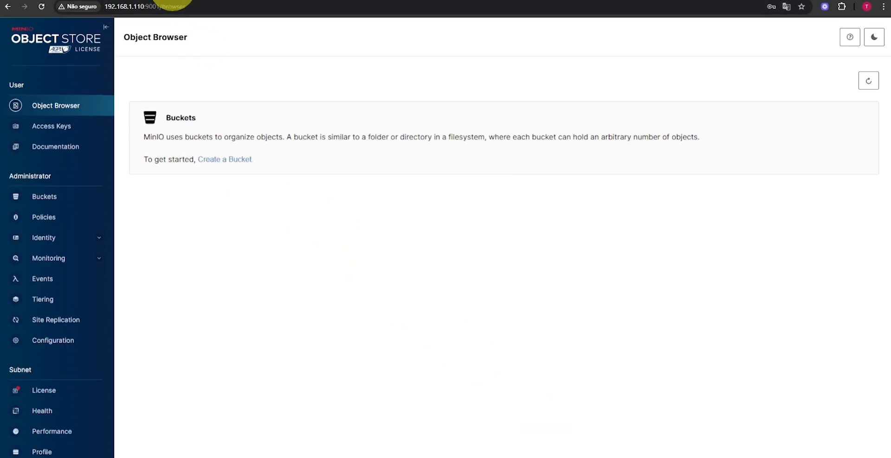
Step: Scroll the ClickUp notes to the EVOLUTION section's create-database command and compose file
click(62, 3)
scroll(366, 278, down, 8)
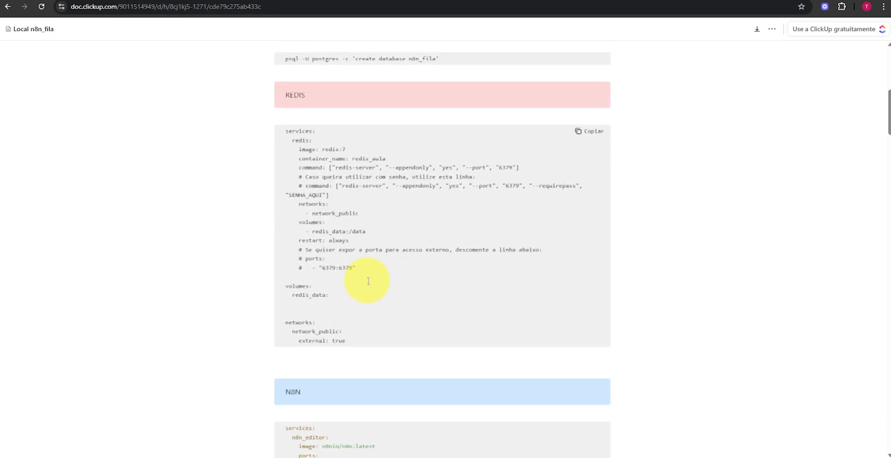
scroll(370, 263, down, 2)
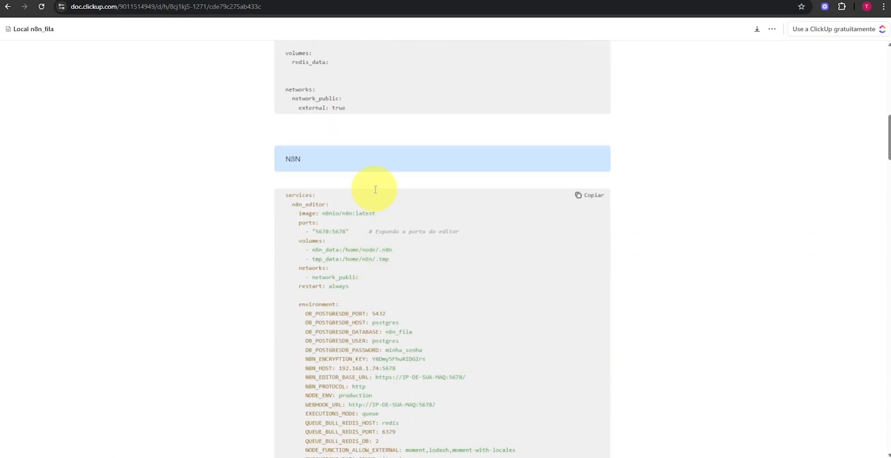
scroll(375, 195, down, 20)
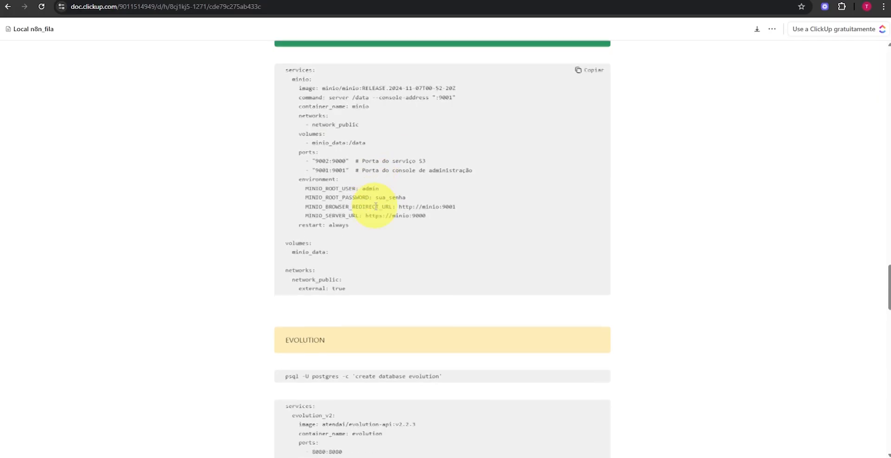
scroll(375, 206, down, 8)
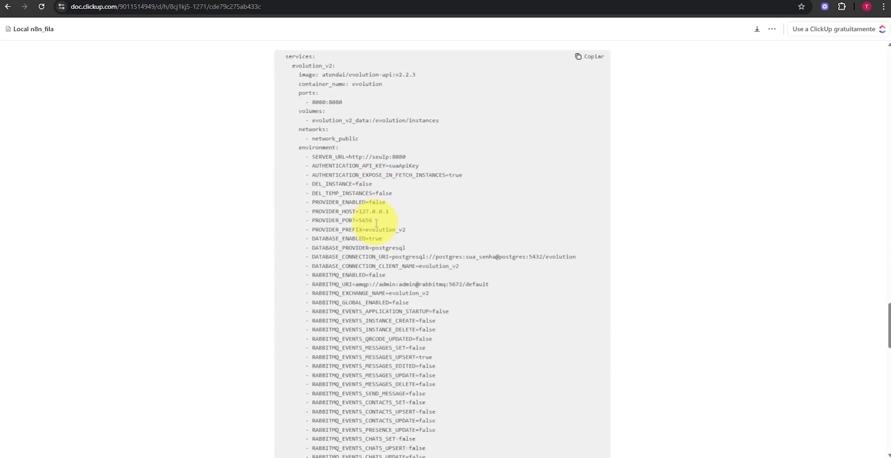
scroll(373, 221, up, 4)
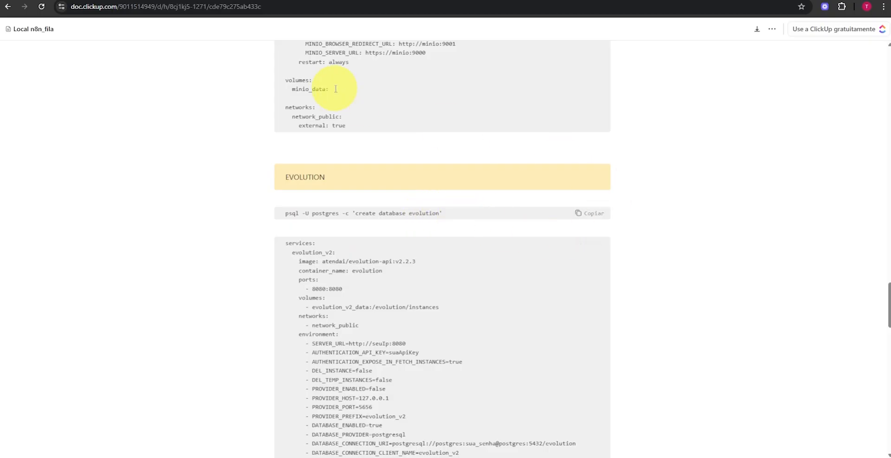
key(alt+Tab)
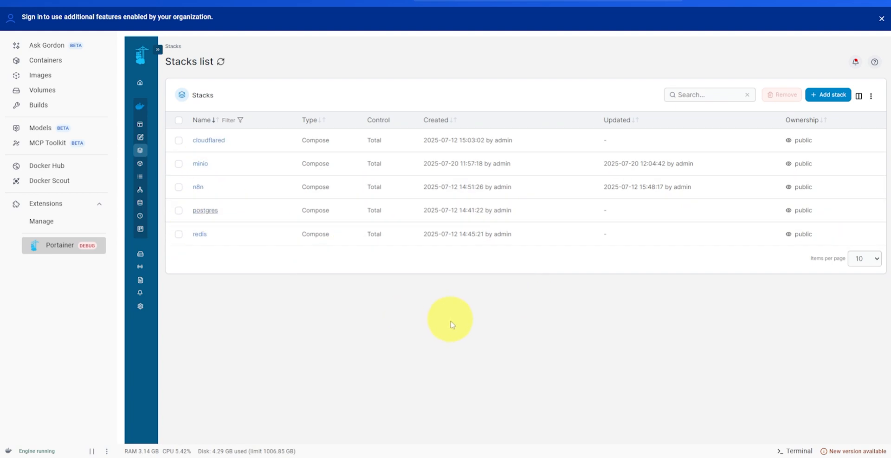
Step: Expand the postgres group on the Containers page and open postgres_aula's actions menu
click(206, 211)
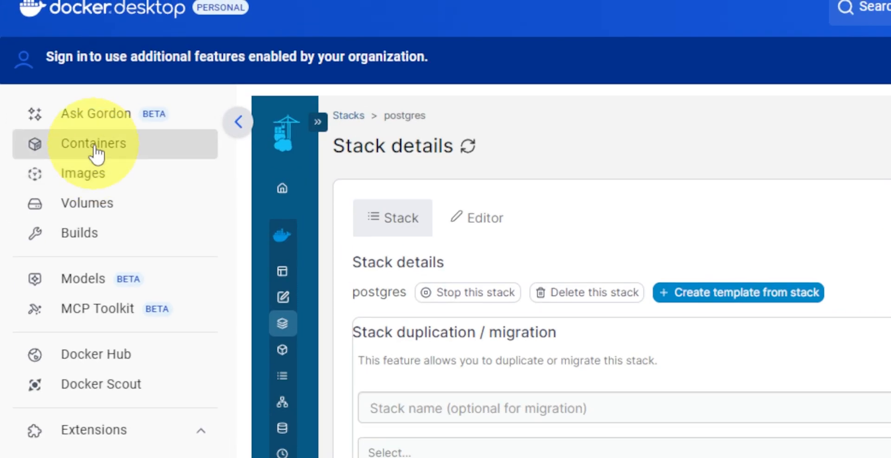
click(53, 65)
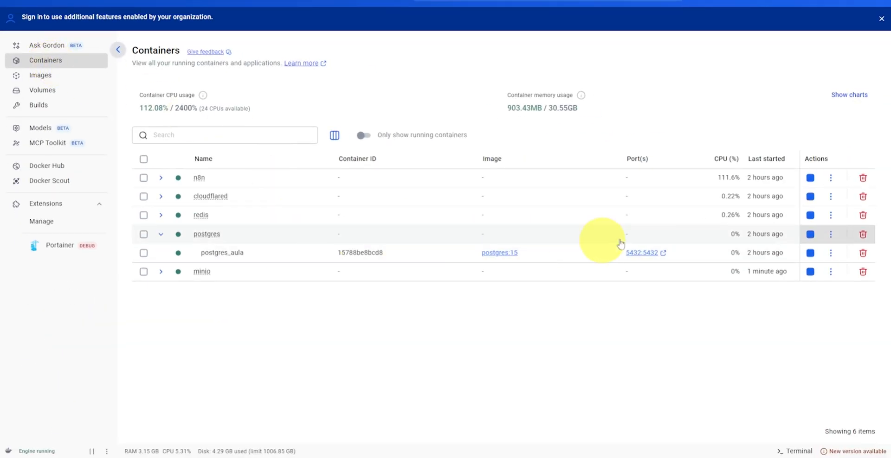
click(160, 234)
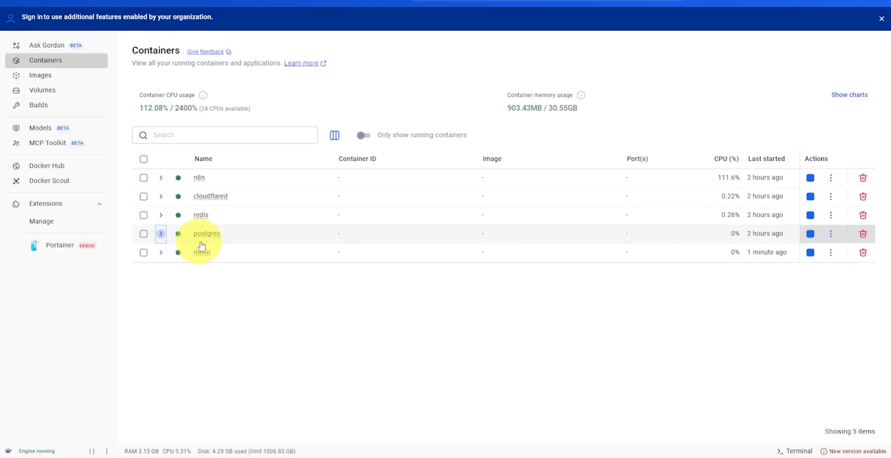
click(161, 234)
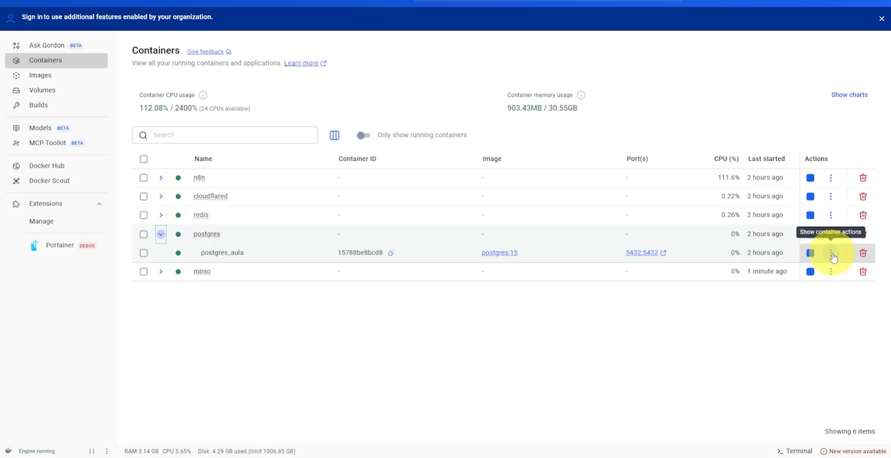
click(831, 253)
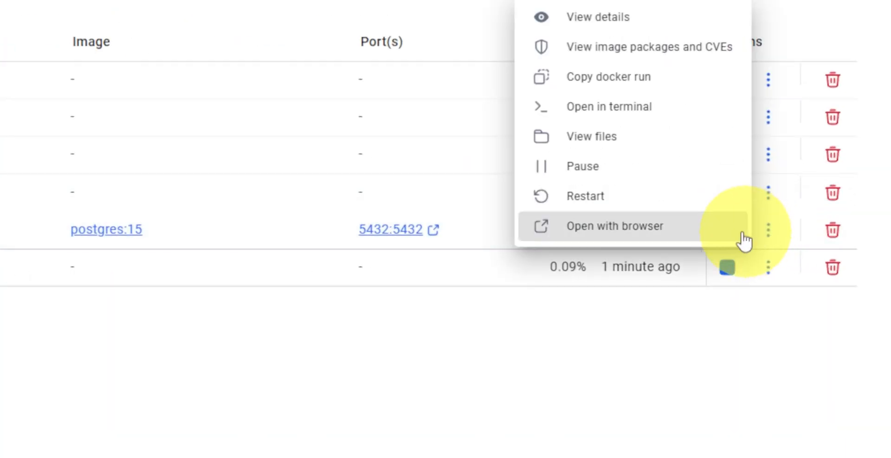
Step: Open a terminal in postgres_aula and paste the psql command creating the evolution database
click(645, 108)
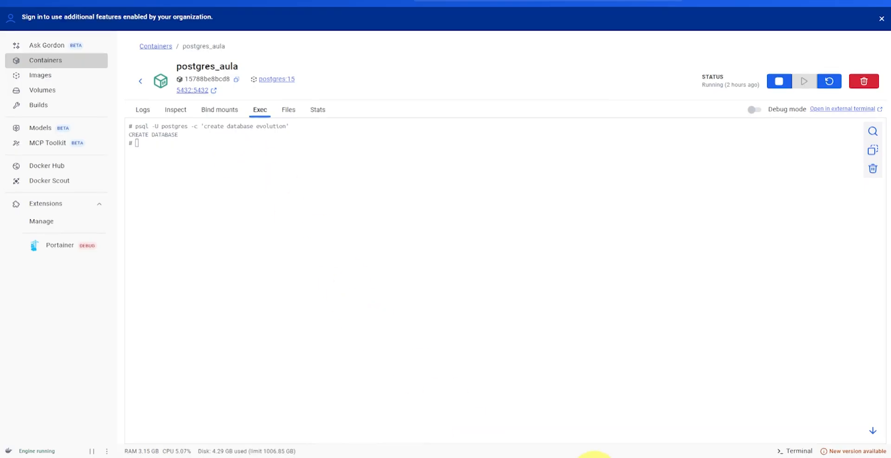
click(596, 457)
click(585, 216)
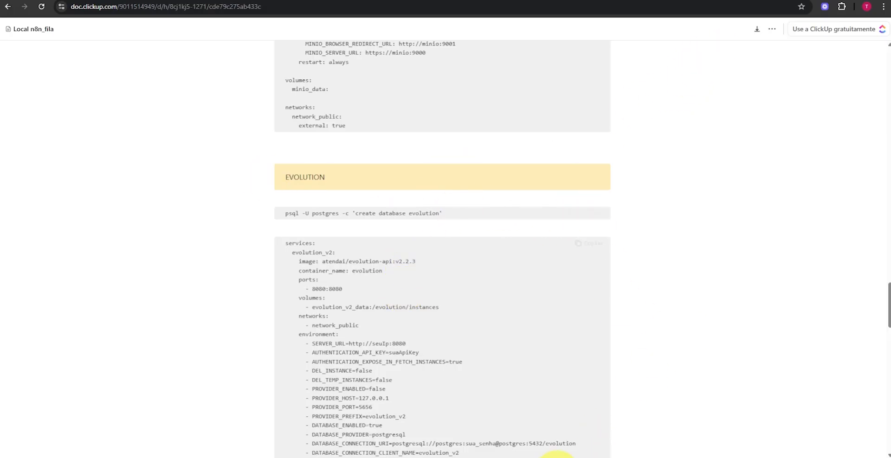
click(551, 456)
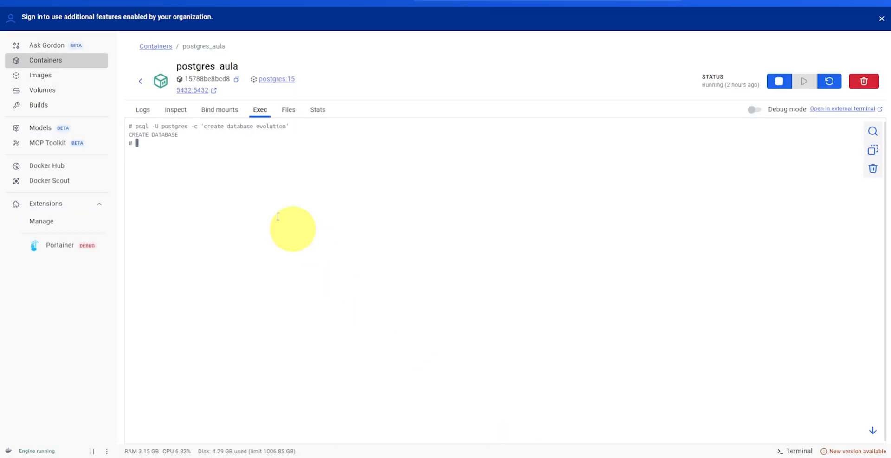
click(237, 195)
right_click(225, 188)
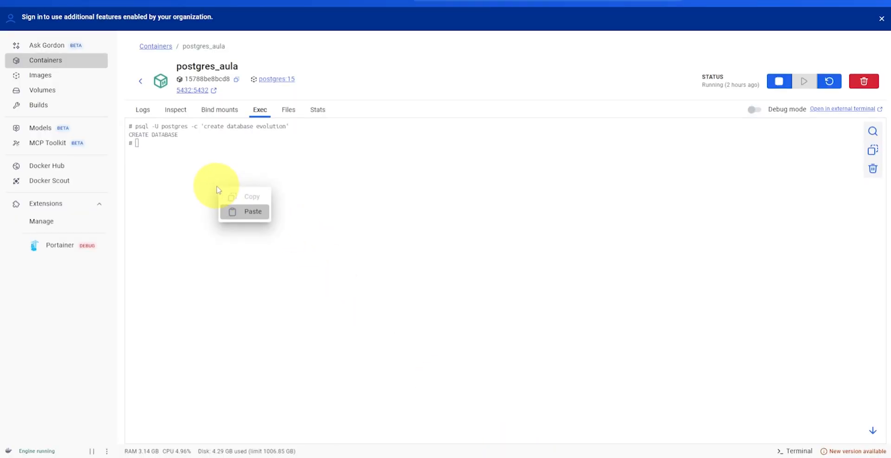
click(249, 212)
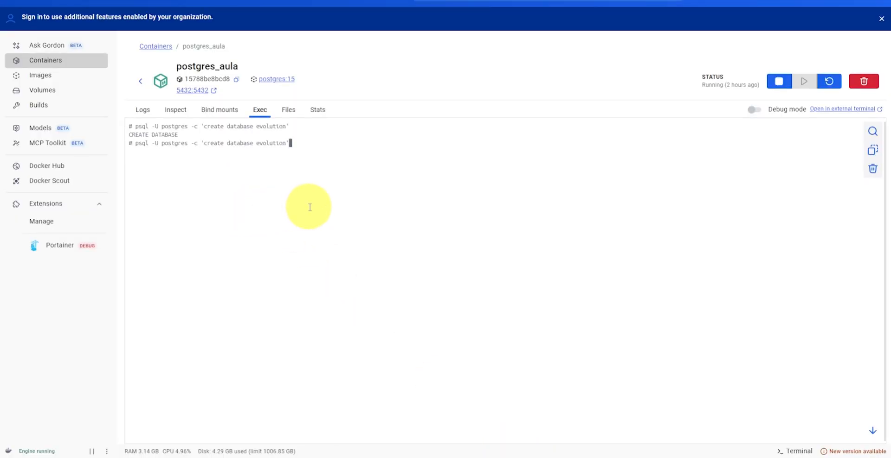
Step: Edit the database name to evolution_v2 and run the command again
key(Left)
key(Return)
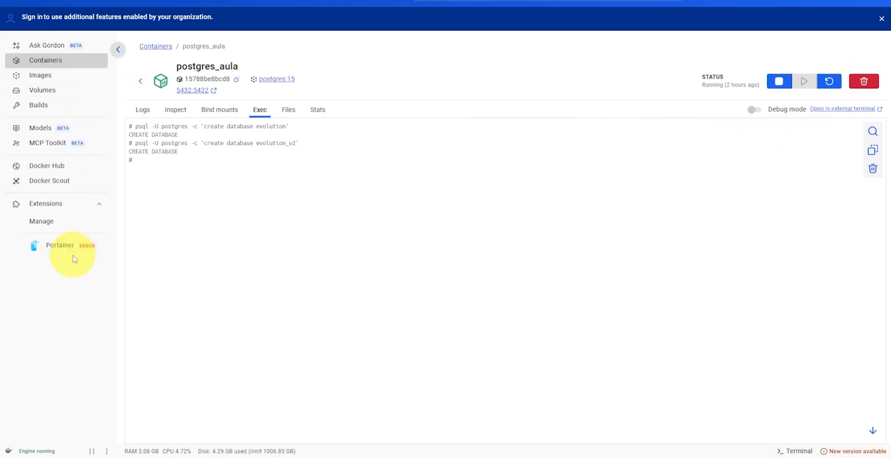
click(63, 246)
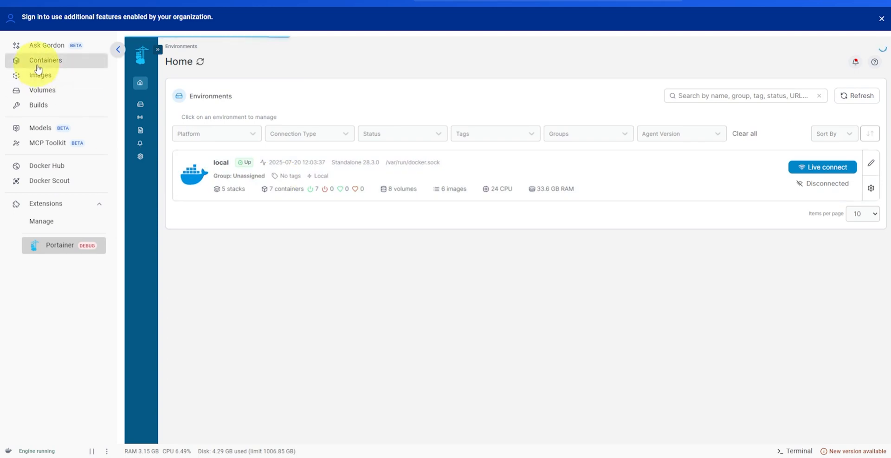
Step: Select the database password in the postgres stack's compose file, then start a new stack
click(47, 64)
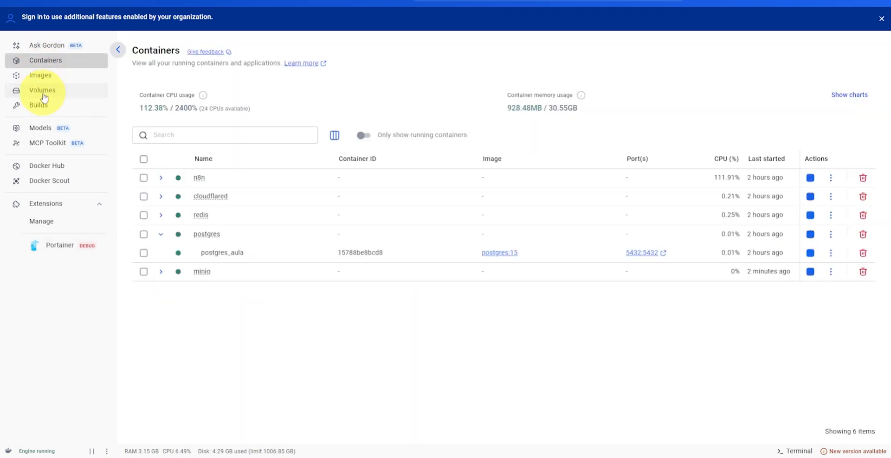
click(51, 247)
click(285, 204)
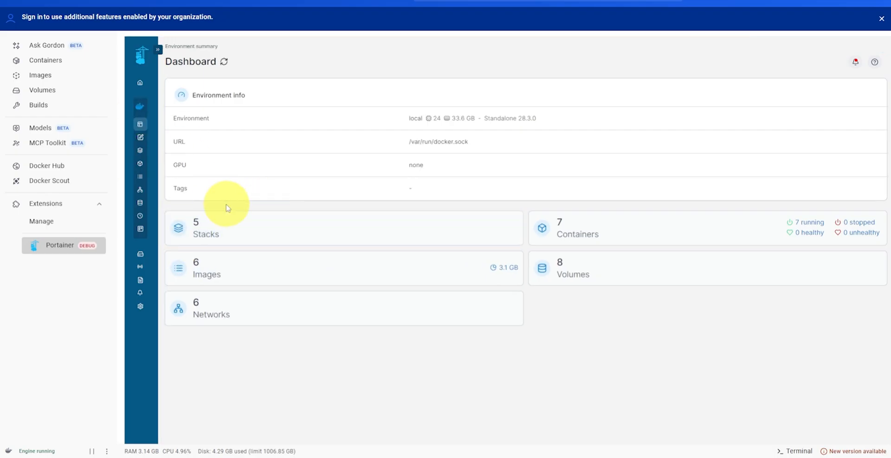
click(309, 243)
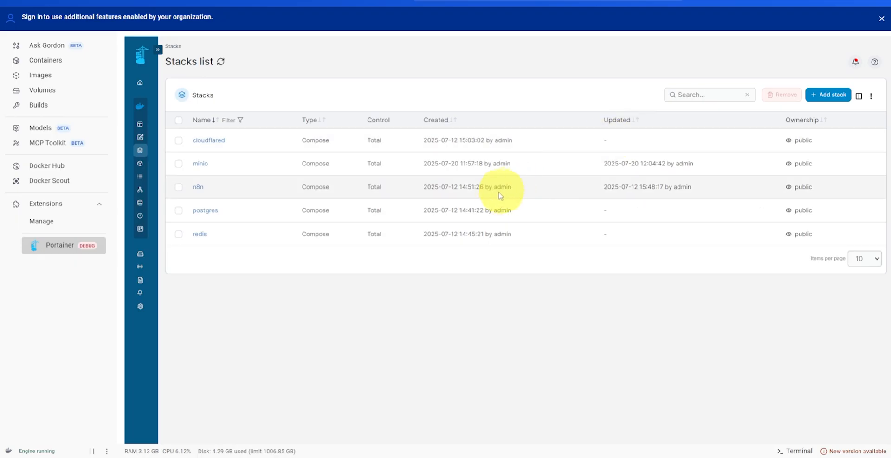
click(208, 212)
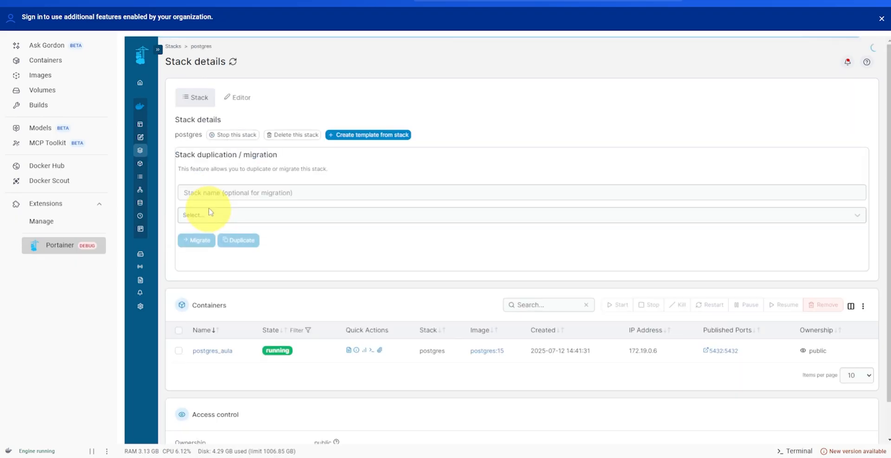
click(238, 96)
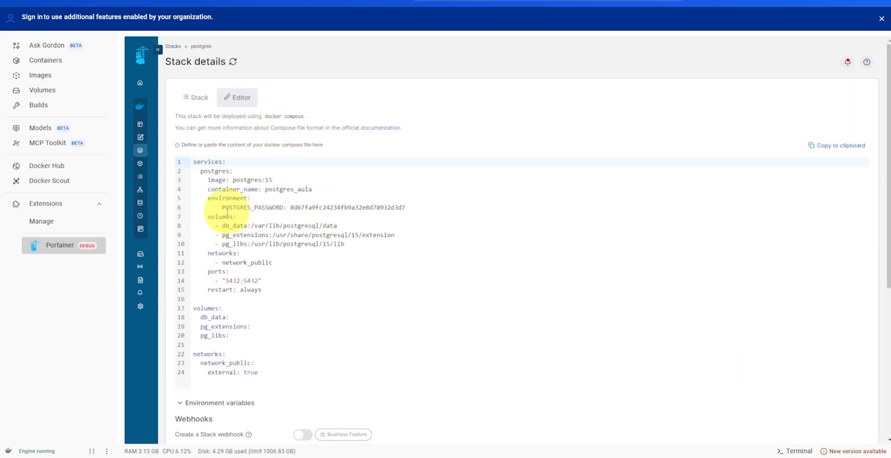
double_click(341, 207)
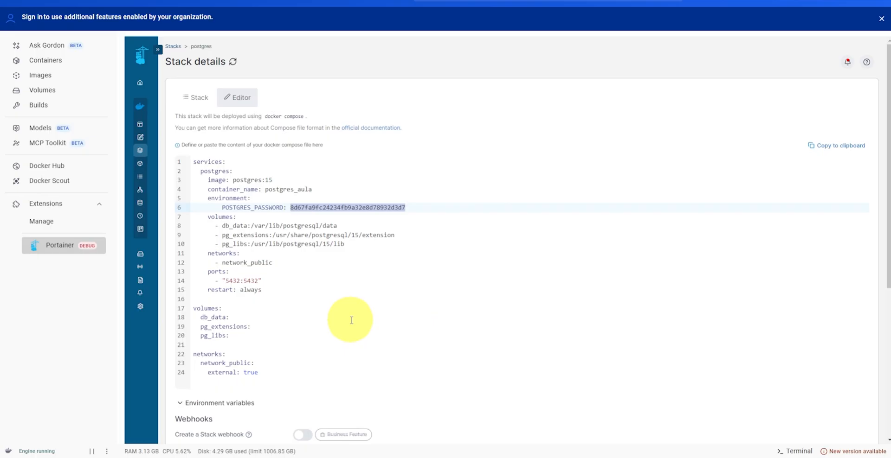
click(140, 150)
click(825, 94)
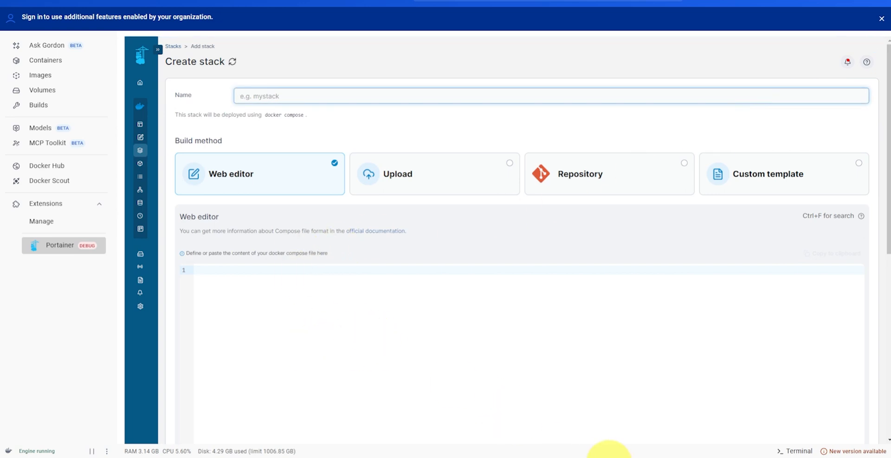
Step: Paste the Evolution API compose file from the ClickUp notes into the new stack editor
click(609, 457)
scroll(327, 156, down, 3)
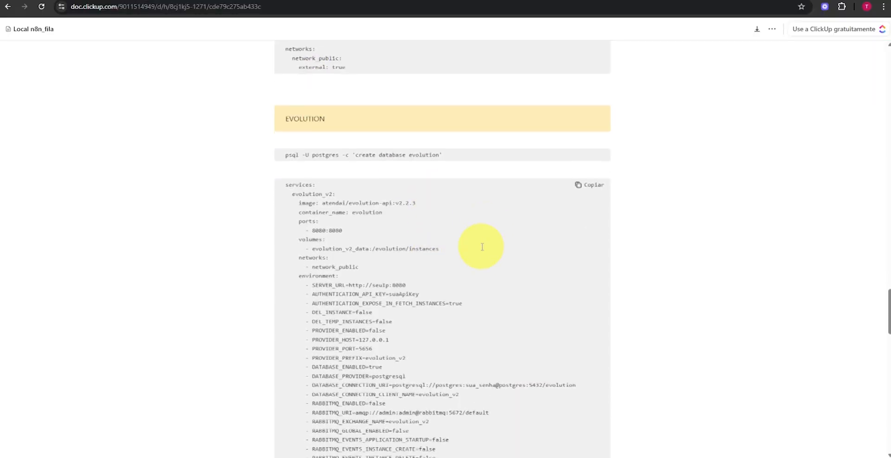
click(584, 109)
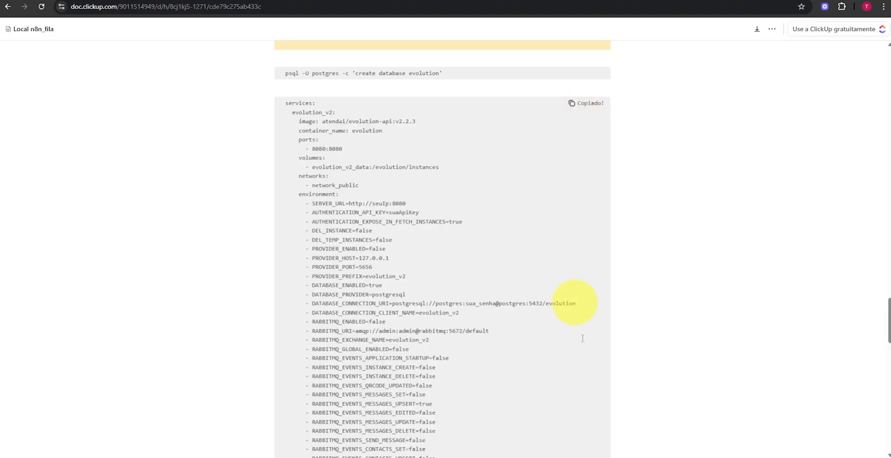
click(544, 457)
click(282, 336)
key(ctrl+v)
Step: Review the pasted atendai/evolution-api:v2.2.3 image name and the SERVER_URL line
scroll(286, 332, up, 15)
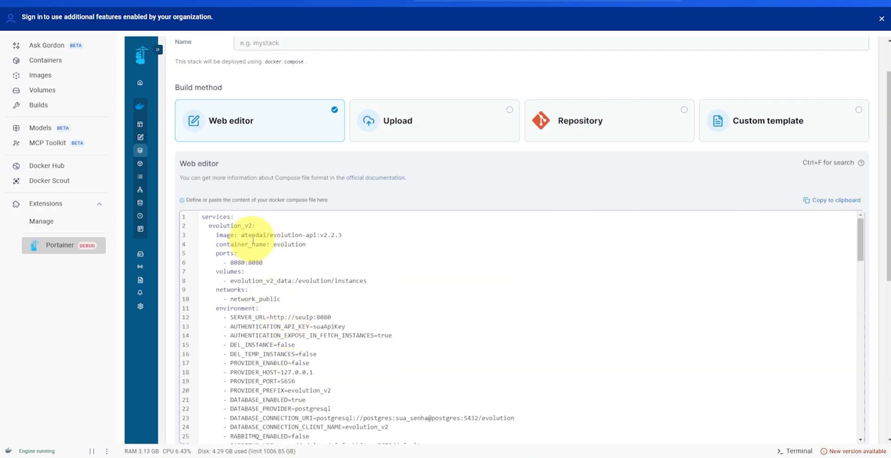
drag(241, 236, 340, 233)
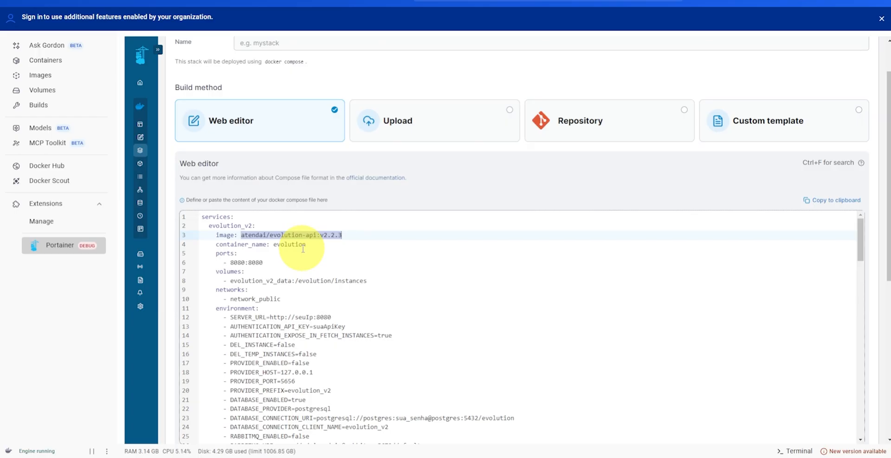
scroll(303, 249, down, 3)
scroll(303, 249, up, 3)
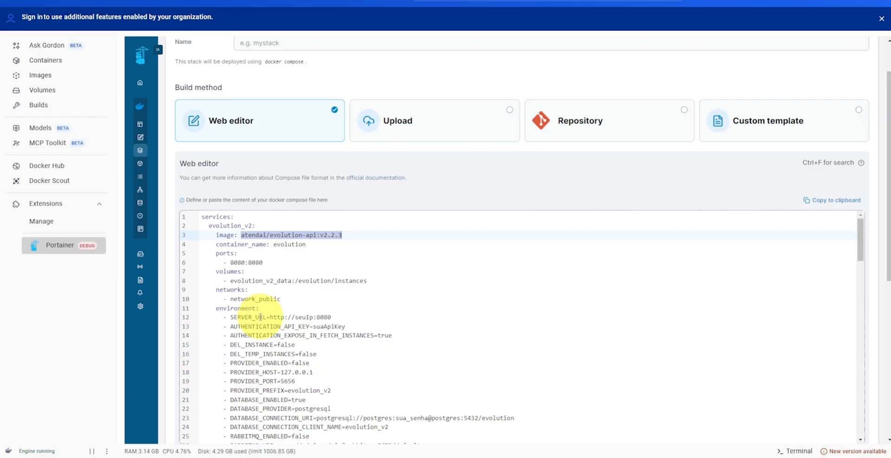
click(302, 317)
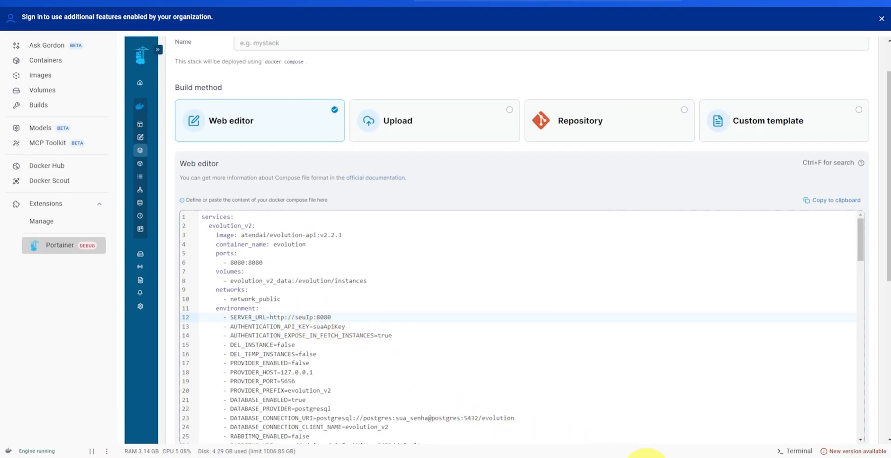
click(647, 457)
Step: Copy the IPv4 address 192.168.1.110 from ipconfig and paste it over seuIp in SERVER_URL
mouse_move(326, 239)
mouse_down()
mouse_move(371, 238)
mouse_move(319, 237)
mouse_up()
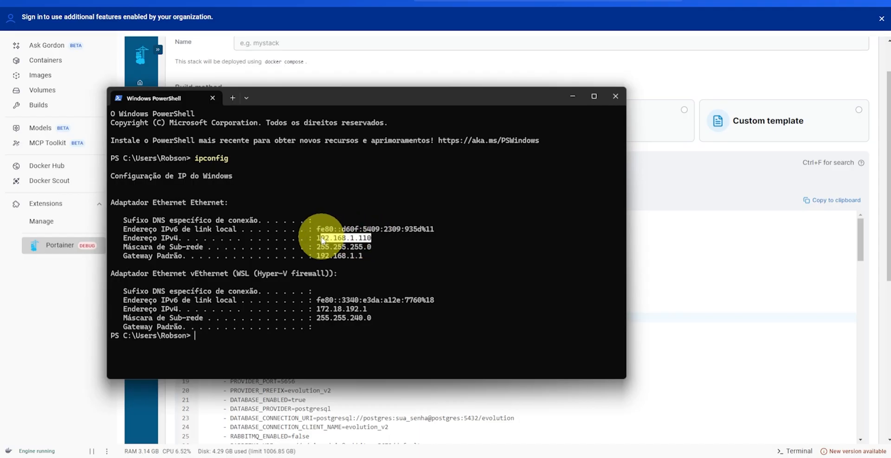
click(447, 280)
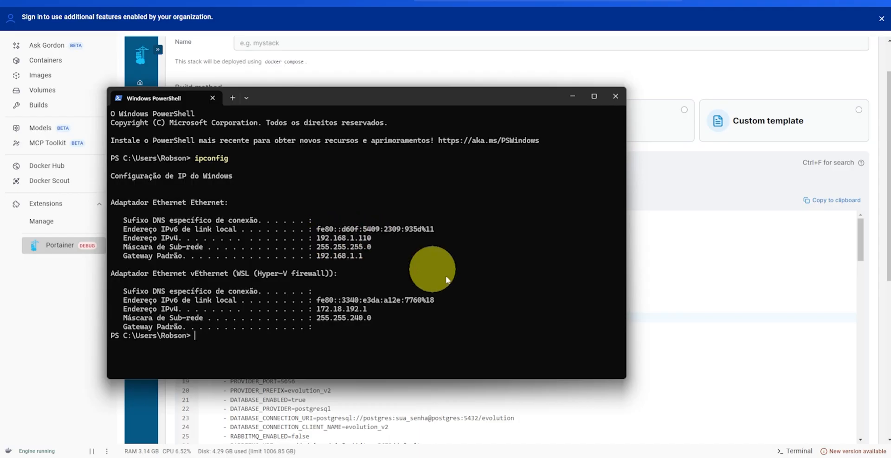
click(730, 327)
double_click(304, 317)
key(ctrl+v)
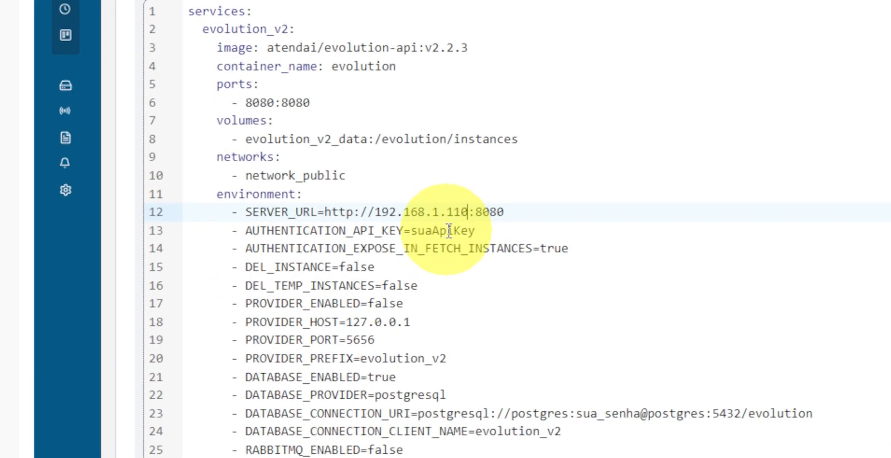
Step: Generate a fresh 24-character random hex string in Code Beautify's Random Hex Generator and select it
click(448, 230)
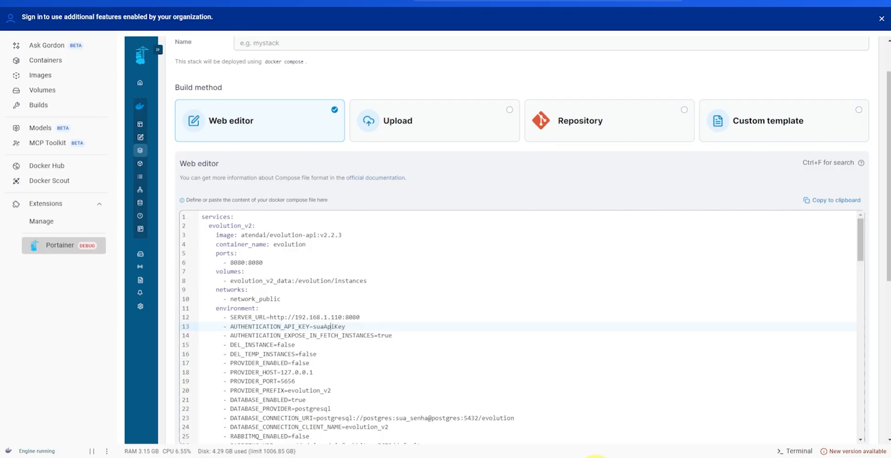
click(603, 457)
click(189, 1)
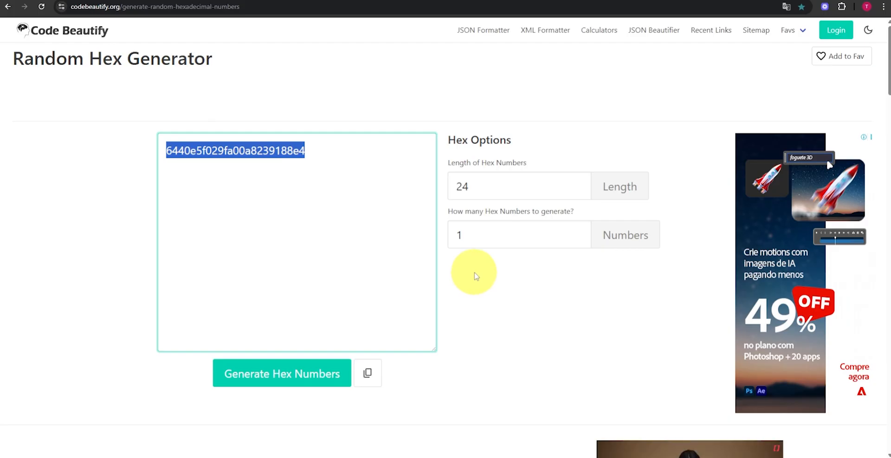
click(477, 268)
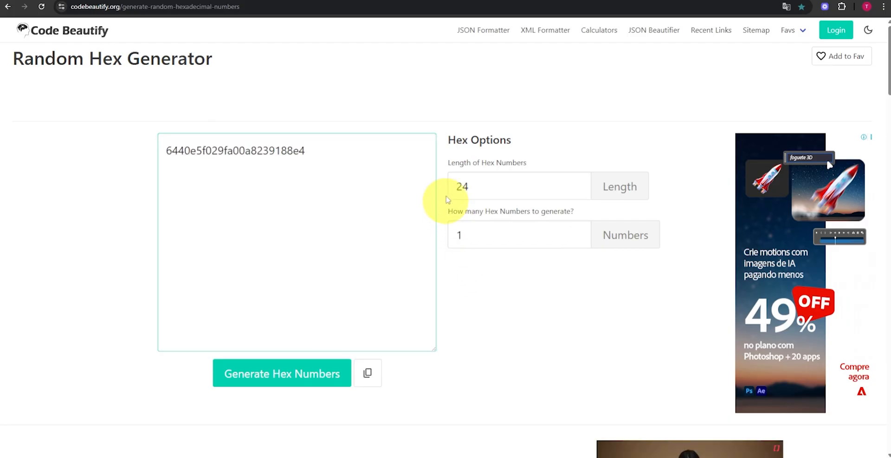
click(318, 378)
click(317, 379)
click(317, 379)
click(317, 378)
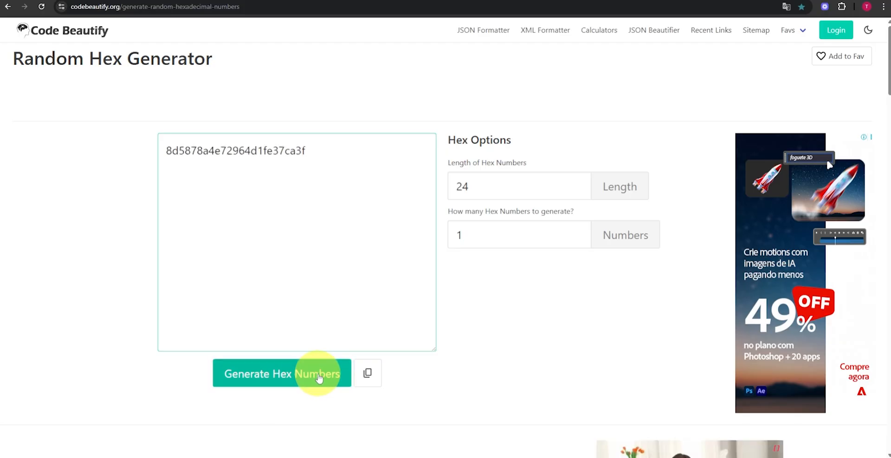
click(318, 378)
double_click(224, 149)
key(ctrl+c)
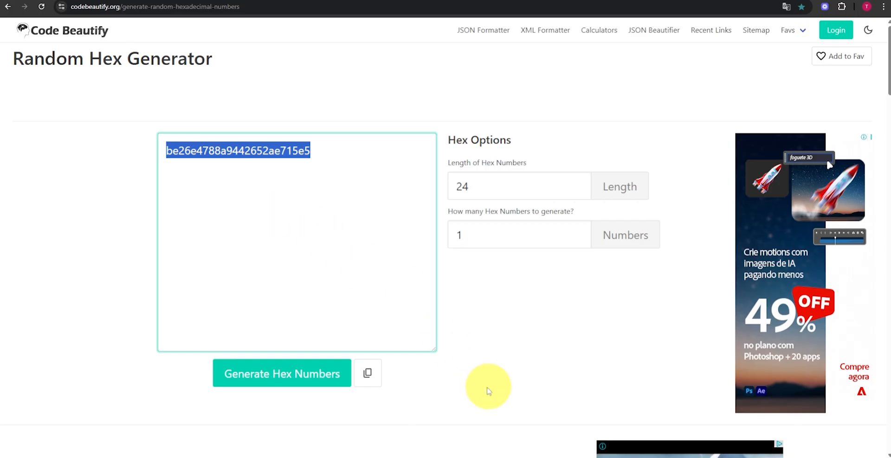
Step: Replace the suaApiKey placeholder in AUTHENTICATION_API_KEY with the generated hex string
click(551, 457)
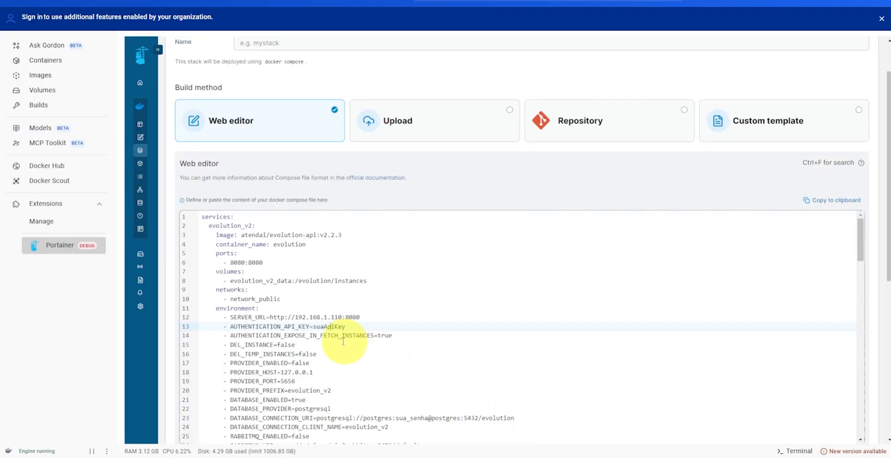
double_click(320, 328)
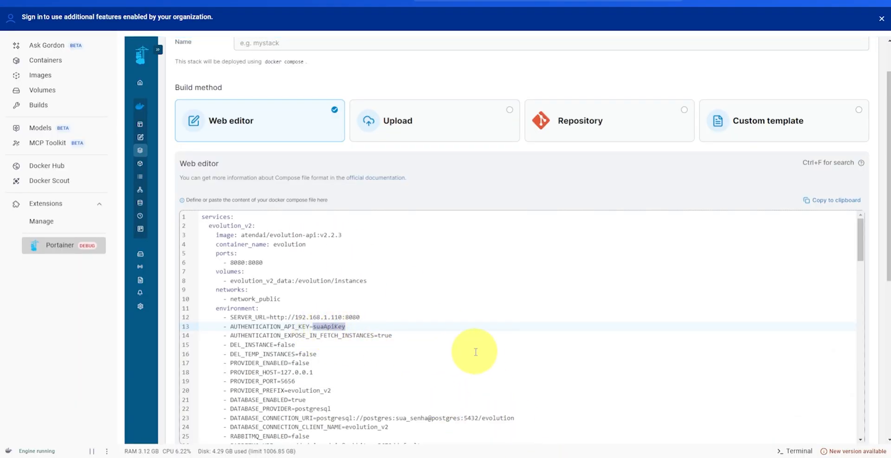
key(ctrl+v)
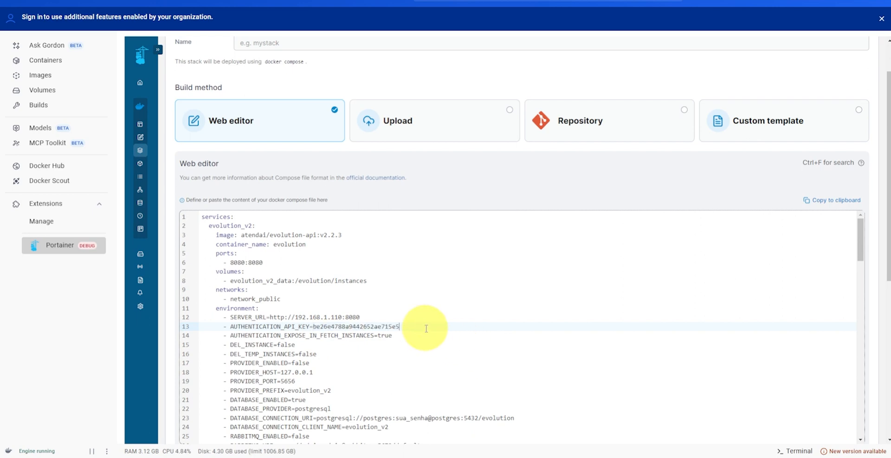
scroll(418, 324, down, 4)
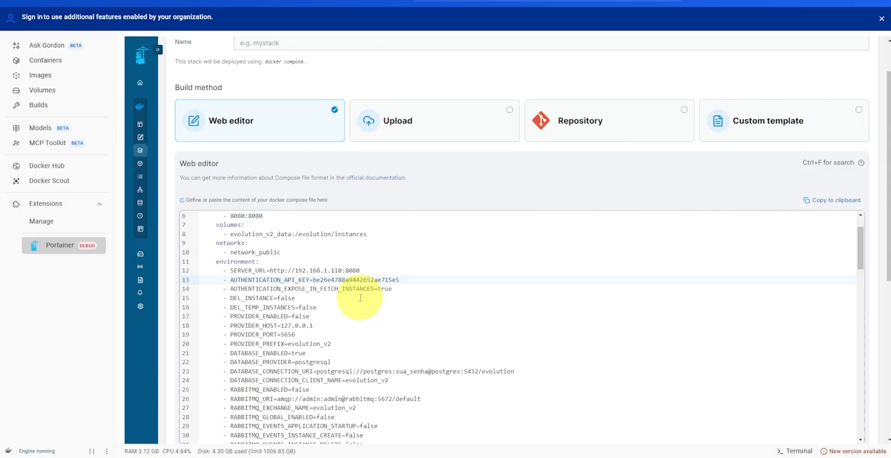
Step: Paste the postgres password over sua_senha in DATABASE_CONNECTION_URI, placing the caret after the evolution database name
scroll(308, 278, down, 2)
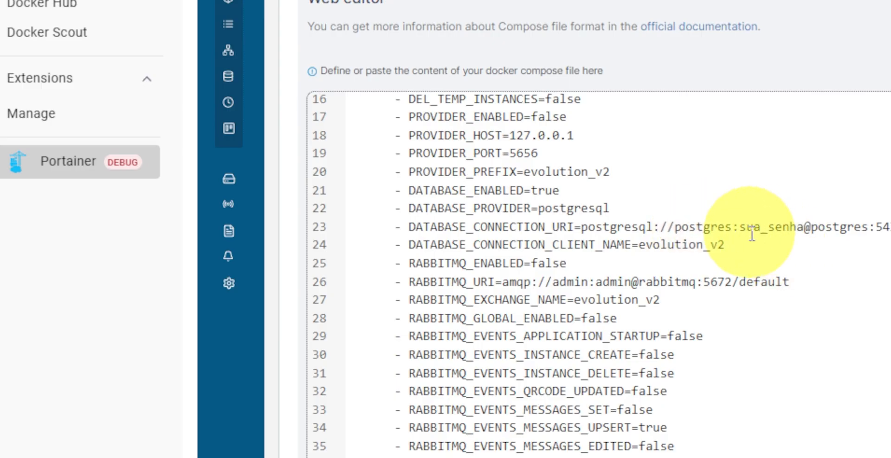
drag(739, 227, 803, 228)
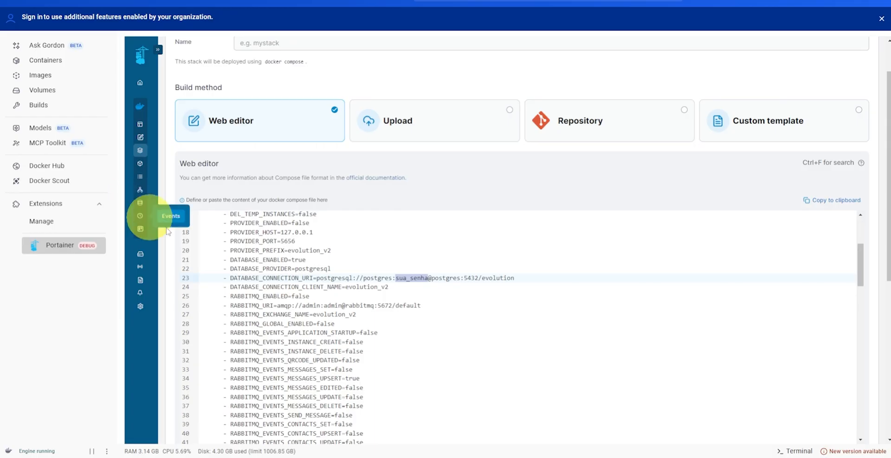
click(405, 280)
drag(395, 278, 428, 279)
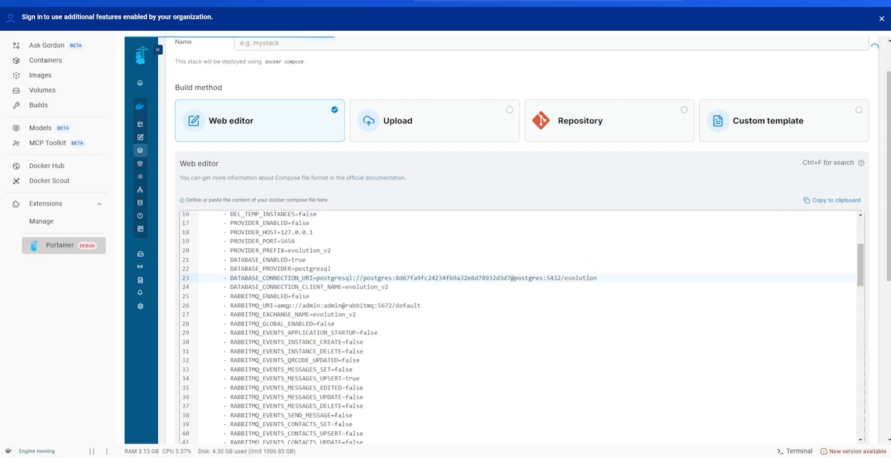
click(598, 278)
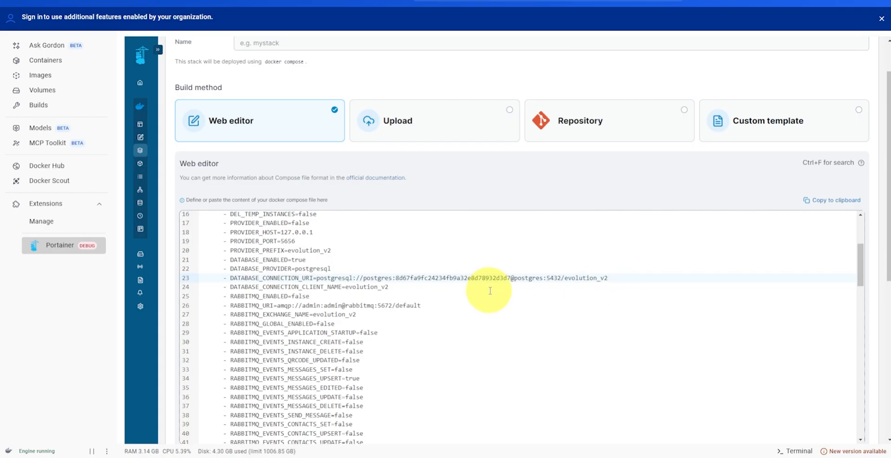
Step: Review the S3 storage variables down to the placeholder secret key on line 111, then return to the Random Hex Generator
scroll(488, 291, down, 2)
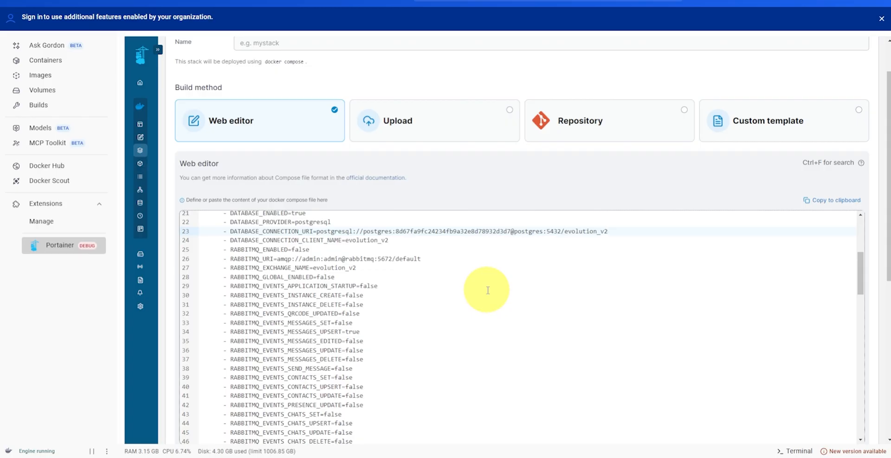
scroll(412, 285, down, 4)
scroll(310, 291, down, 7)
scroll(310, 291, down, 7)
scroll(311, 290, down, 7)
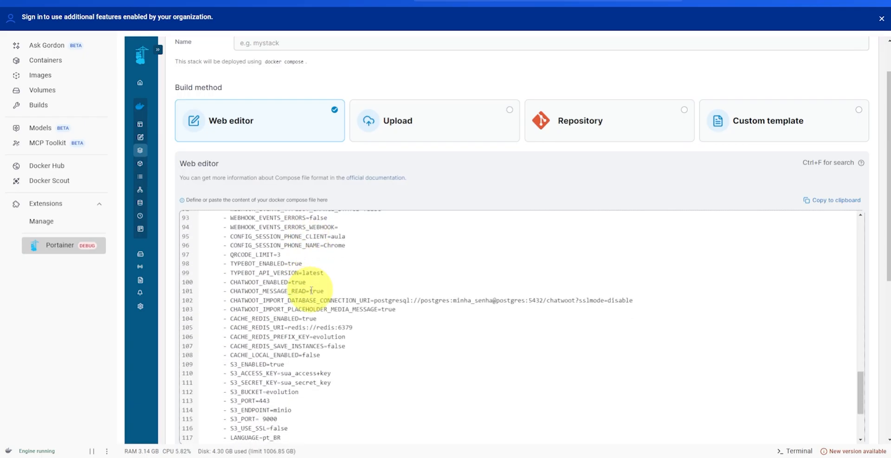
scroll(311, 291, down, 2)
scroll(319, 288, down, 2)
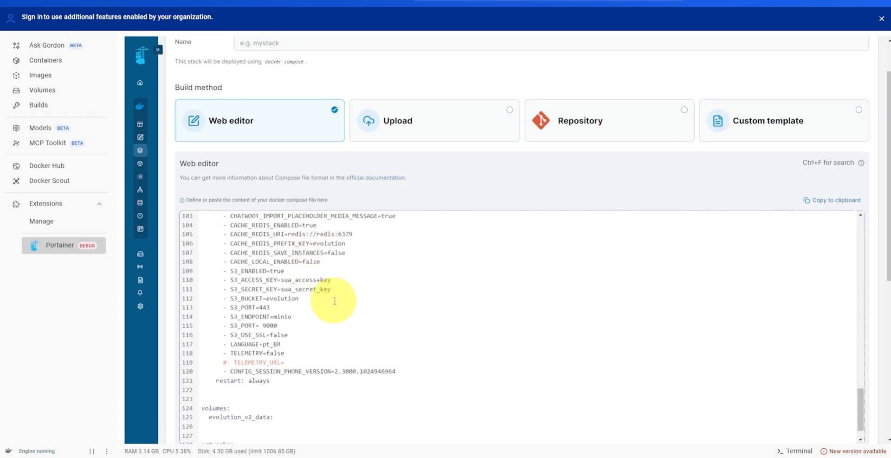
scroll(364, 298, up, 2)
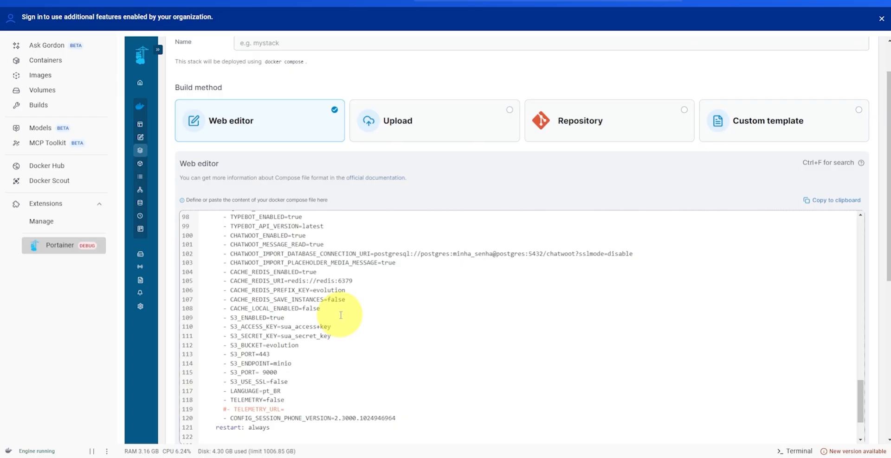
scroll(340, 316, down, 2)
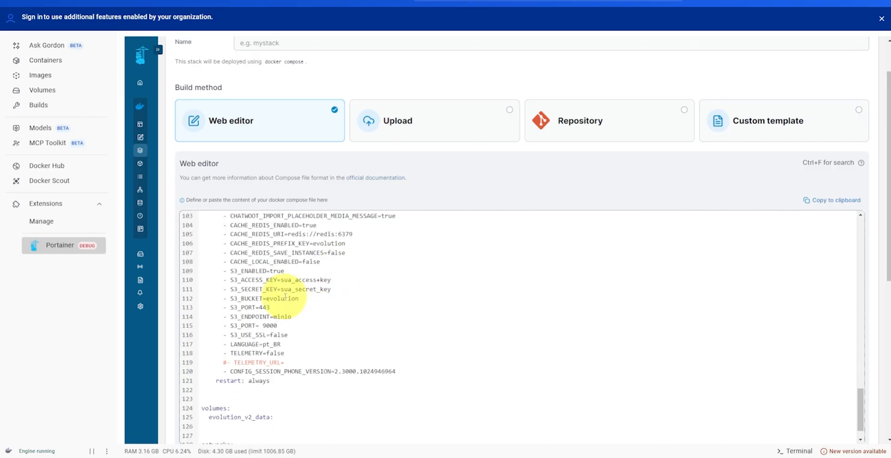
scroll(297, 293, down, 1)
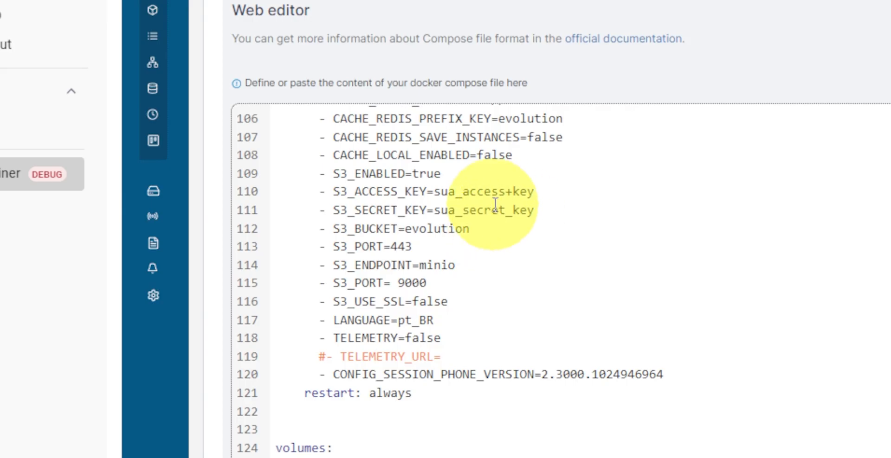
click(461, 211)
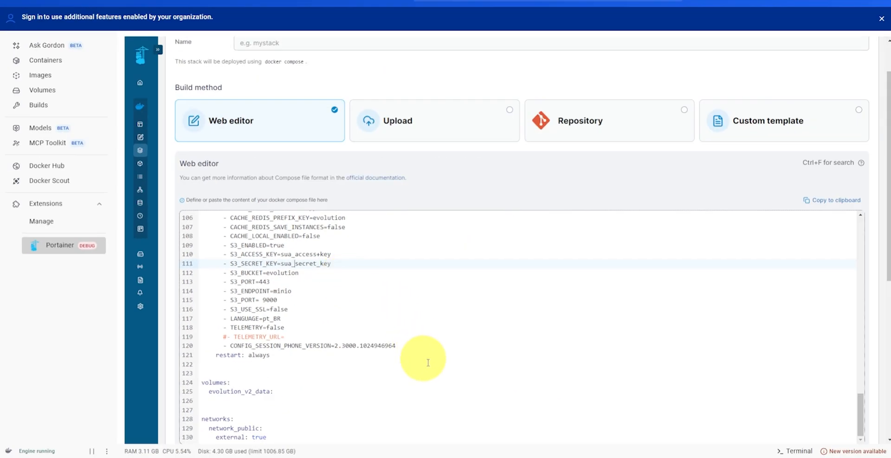
click(596, 457)
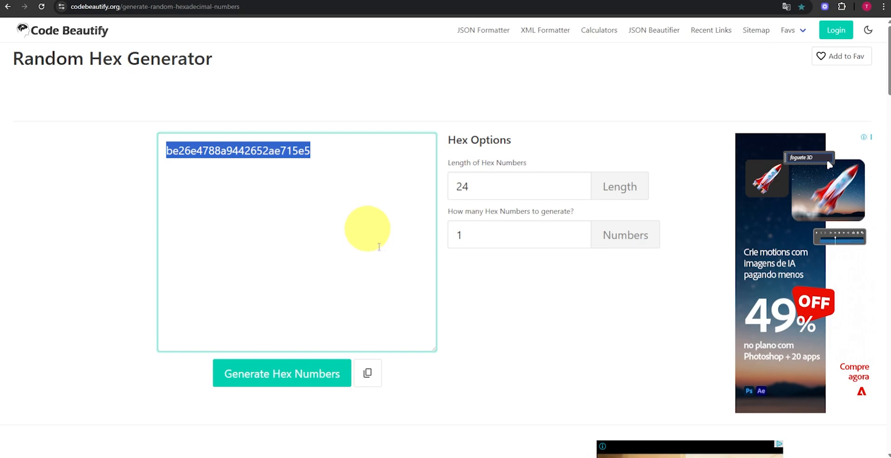
Step: Copy the new MinIO access key and paste it over the S3_ACCESS_KEY placeholder on line 110
click(503, 456)
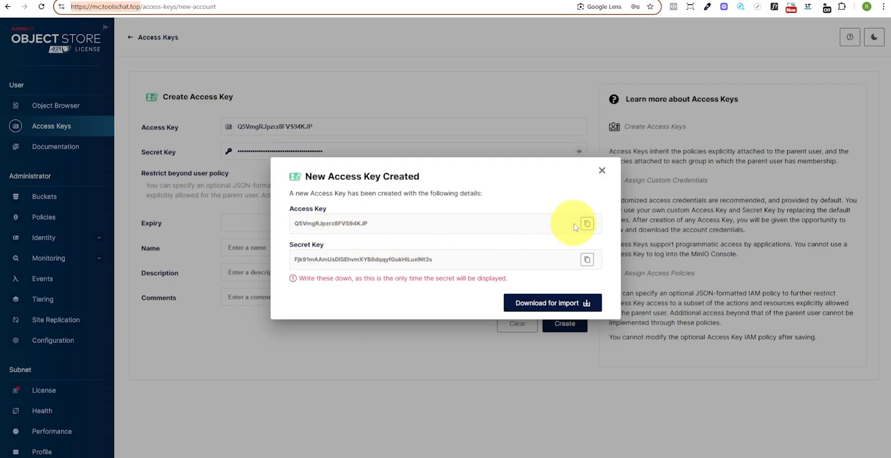
drag(334, 224, 338, 224)
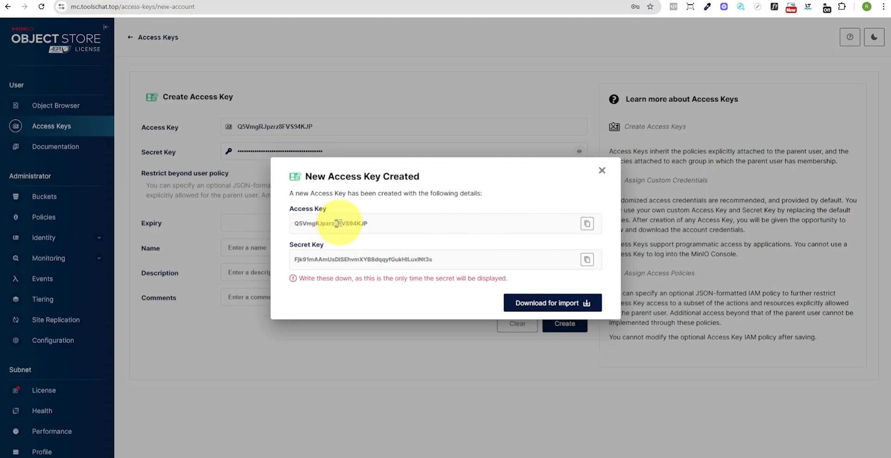
click(587, 225)
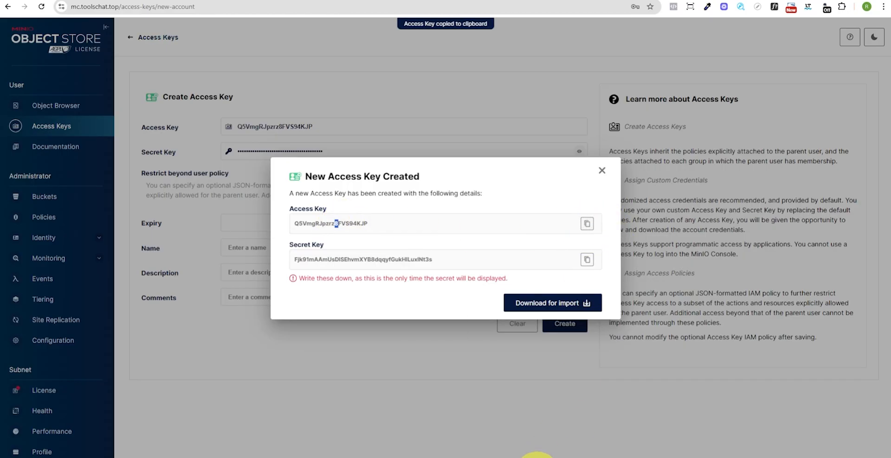
click(545, 456)
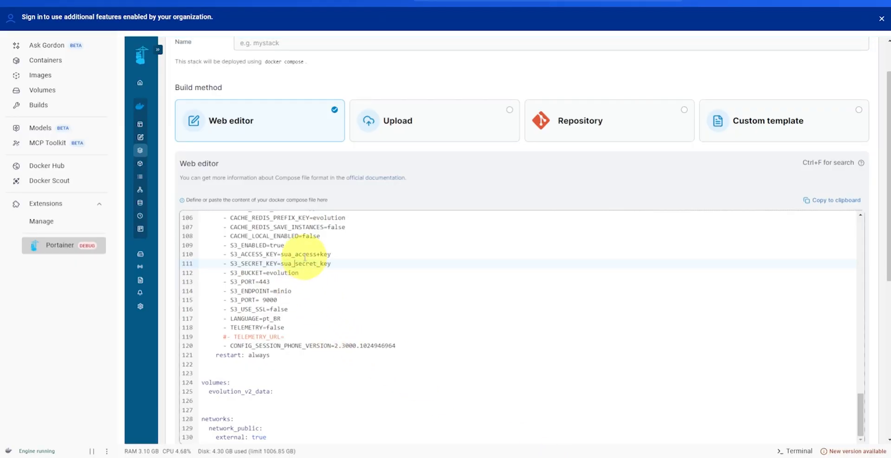
drag(281, 255, 343, 258)
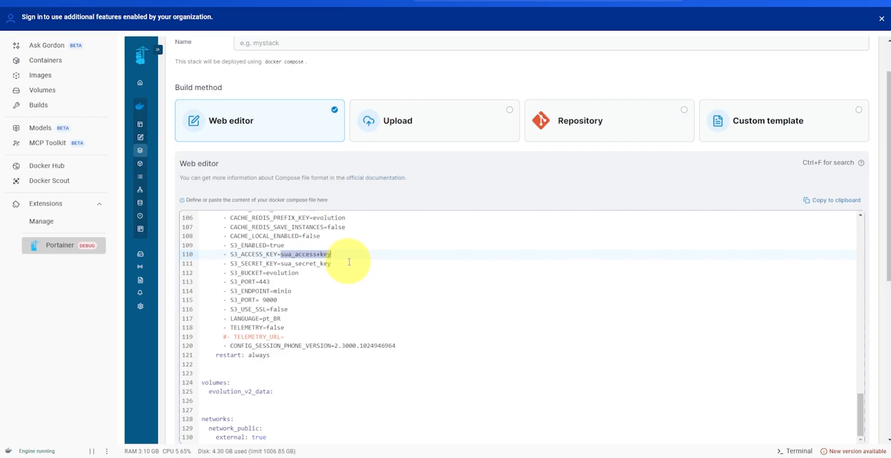
key(ctrl+v)
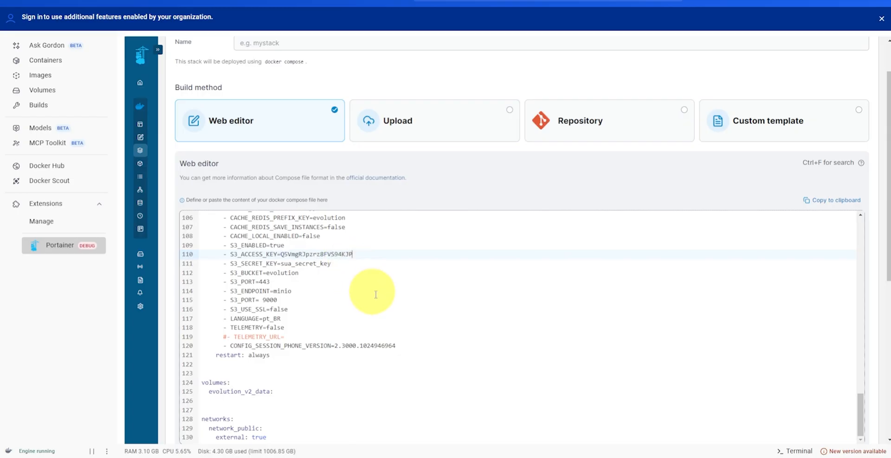
Step: Copy the new MinIO secret key and paste it over the S3_SECRET_KEY placeholder on line 111
click(505, 457)
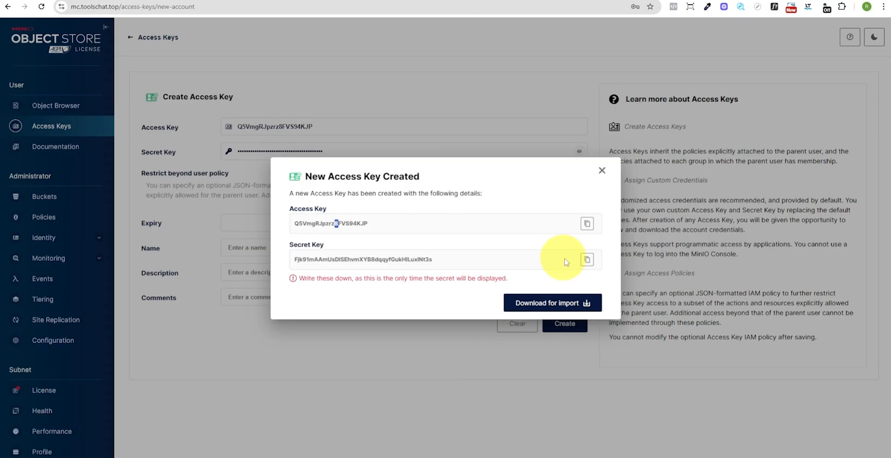
click(587, 261)
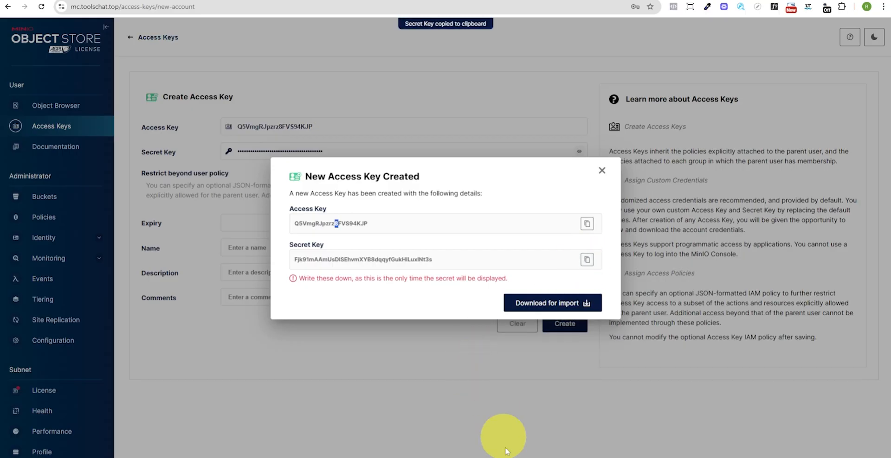
click(550, 456)
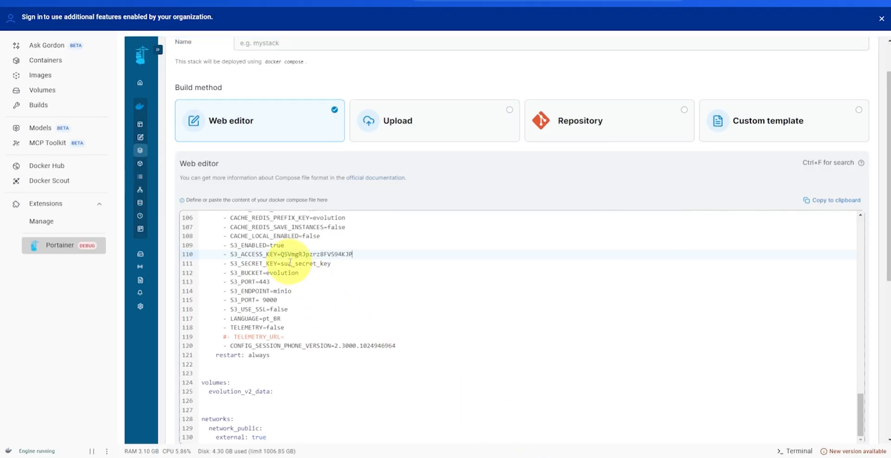
drag(281, 264, 331, 264)
key(ctrl+v)
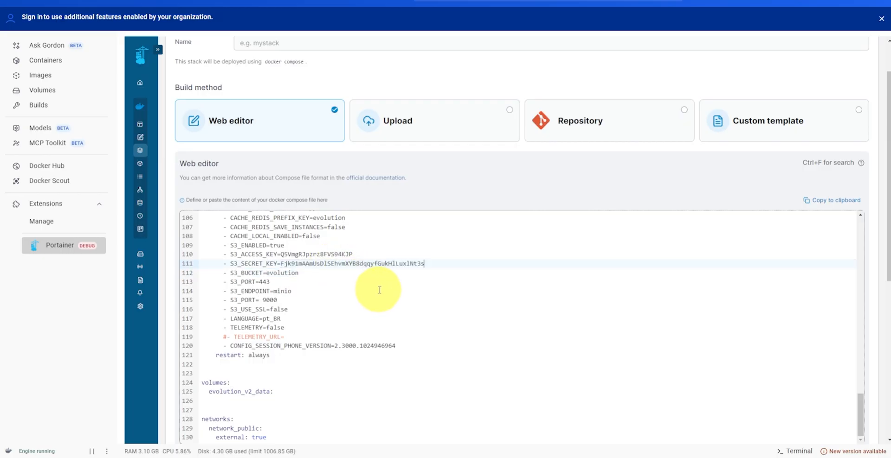
scroll(377, 289, down, 1)
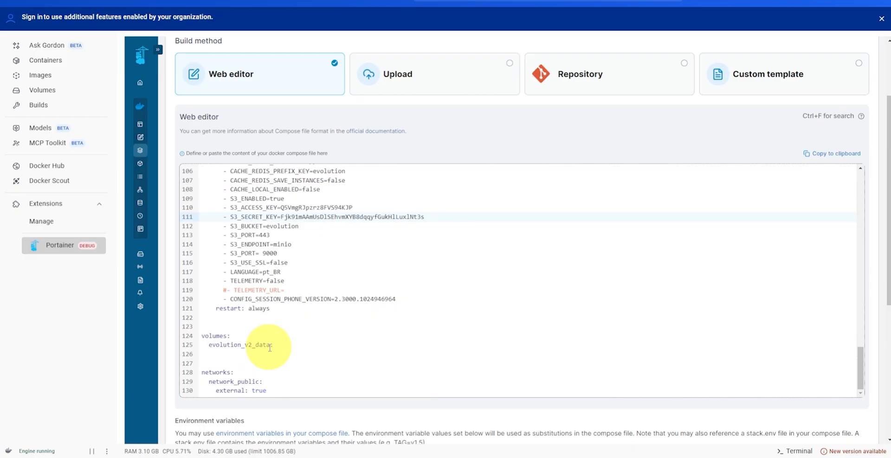
Step: Copy the service name evolution_v2 from line 2 into the stack's Name field
click(314, 353)
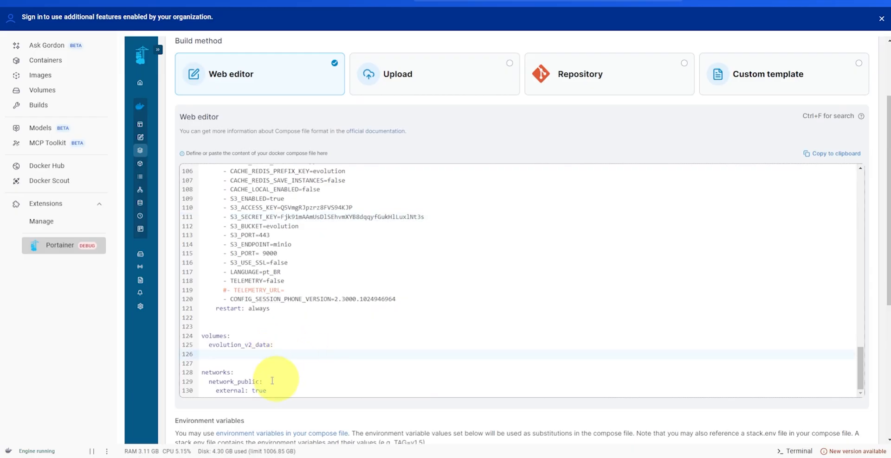
double_click(217, 384)
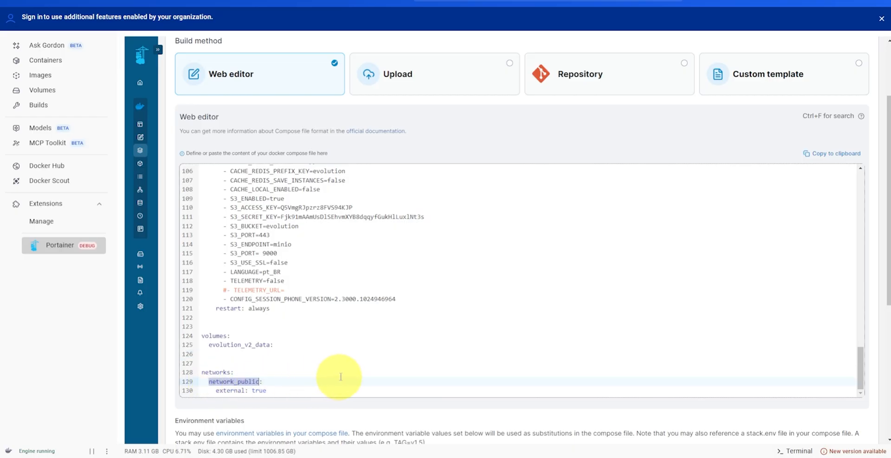
scroll(290, 408, down, 3)
scroll(341, 330, up, 3)
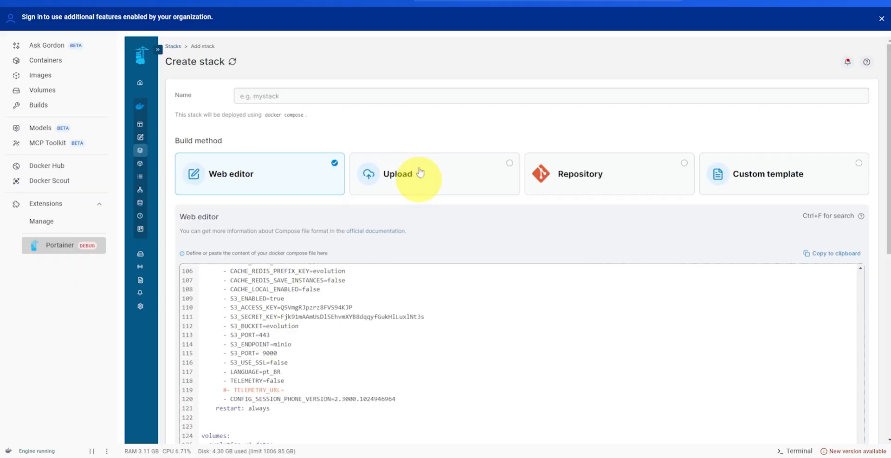
scroll(324, 357, up, 10)
scroll(325, 348, up, 8)
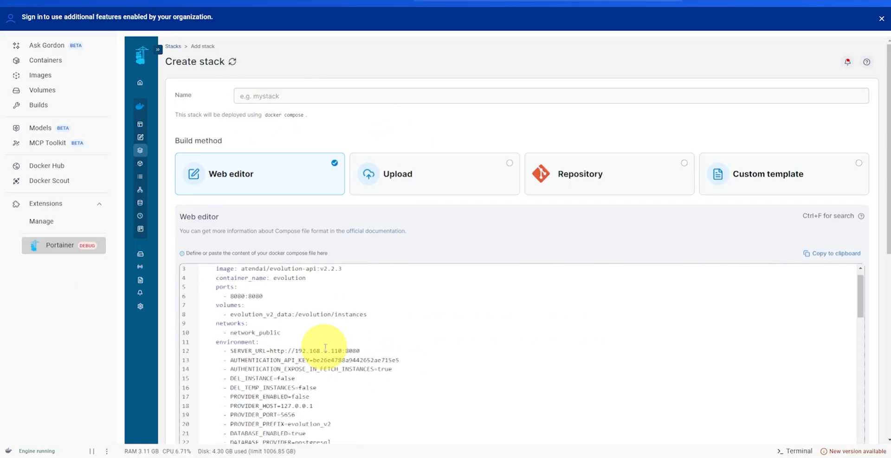
drag(209, 280, 254, 280)
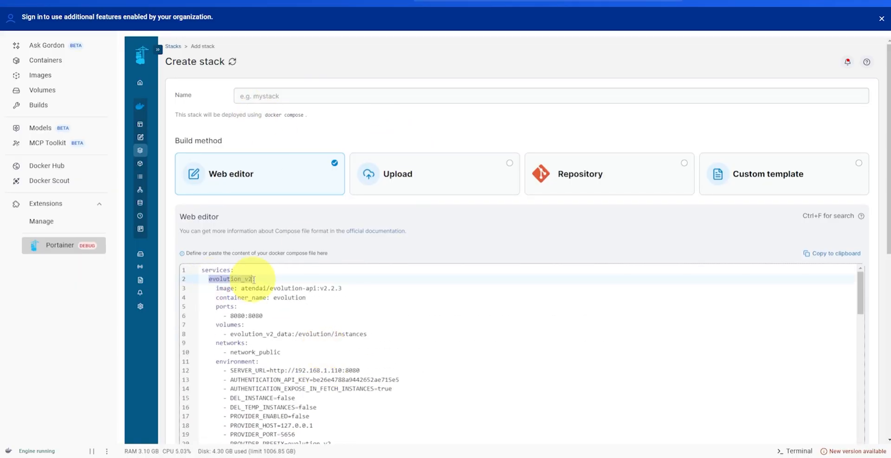
click(260, 96)
key(ctrl+v)
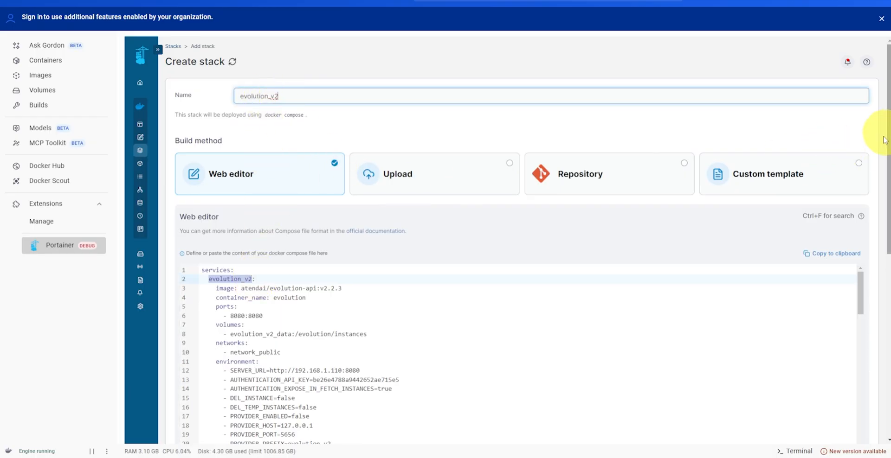
Step: Disable access control and deploy the evolution_v2 stack
drag(860, 285, 867, 399)
scroll(867, 399, down, 10)
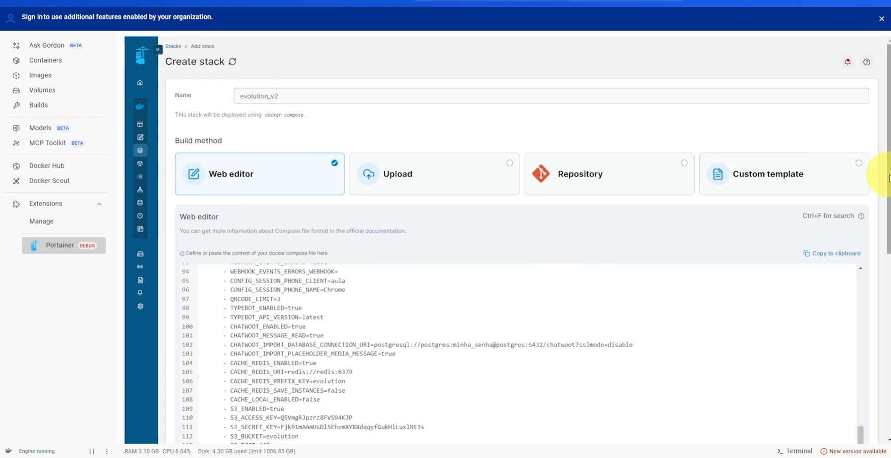
scroll(876, 219, down, 6)
click(303, 326)
click(208, 412)
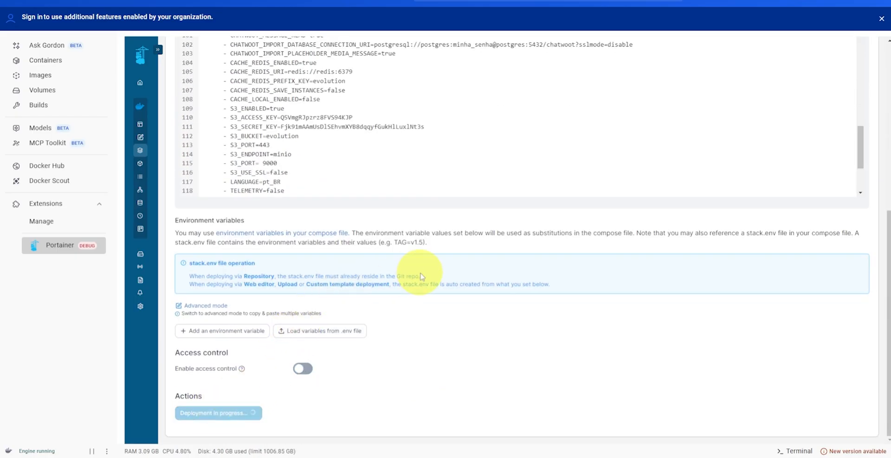
Step: Wait for the deployment to succeed, then open the evolution_v2 stack's details from the Stacks list
scroll(574, 249, up, 4)
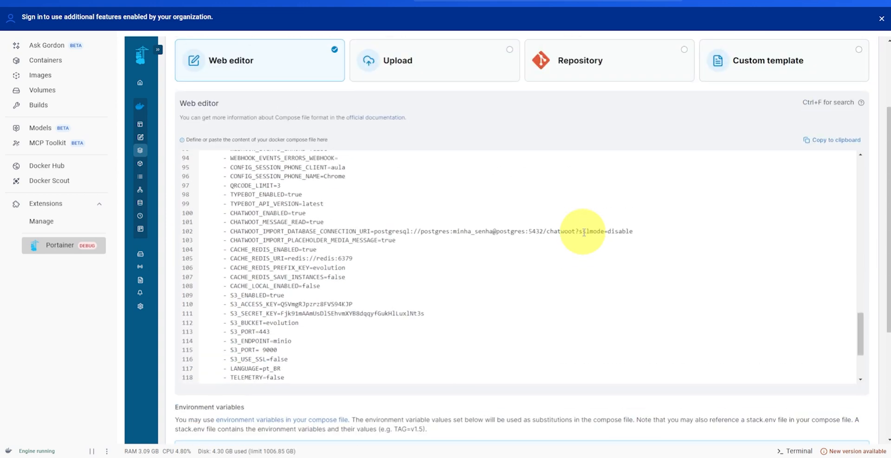
scroll(584, 232, up, 10)
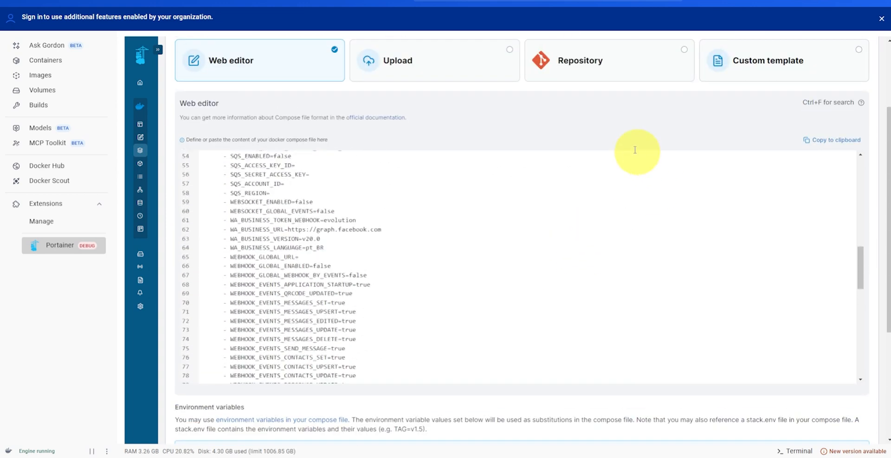
scroll(636, 149, up, 1)
scroll(577, 132, up, 2)
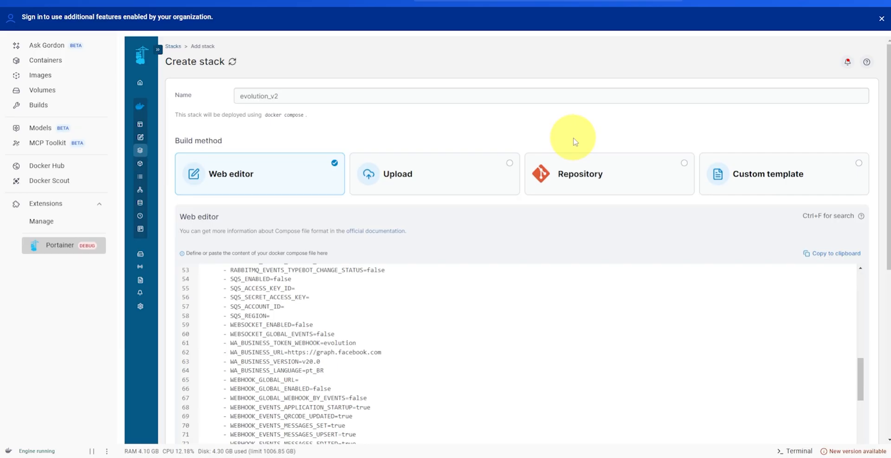
scroll(650, 218, down, 2)
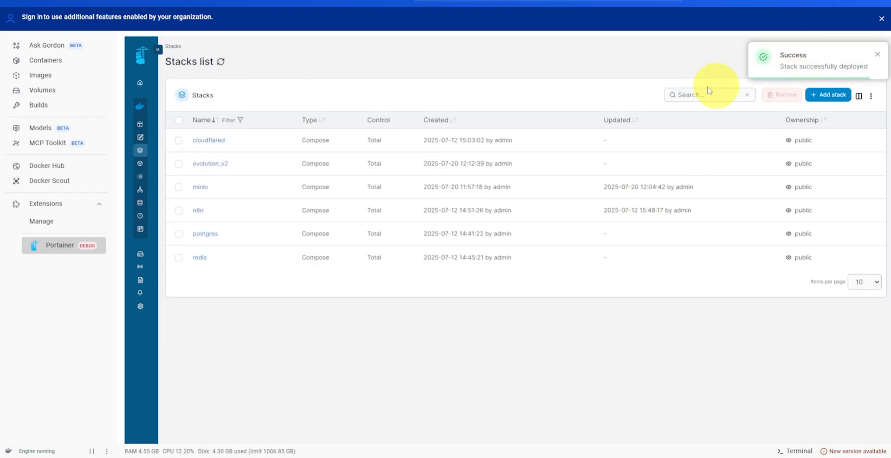
click(216, 168)
Step: Open the evolution container's logs, switch off Auto-refresh logs, and read the startup output
scroll(306, 274, down, 1)
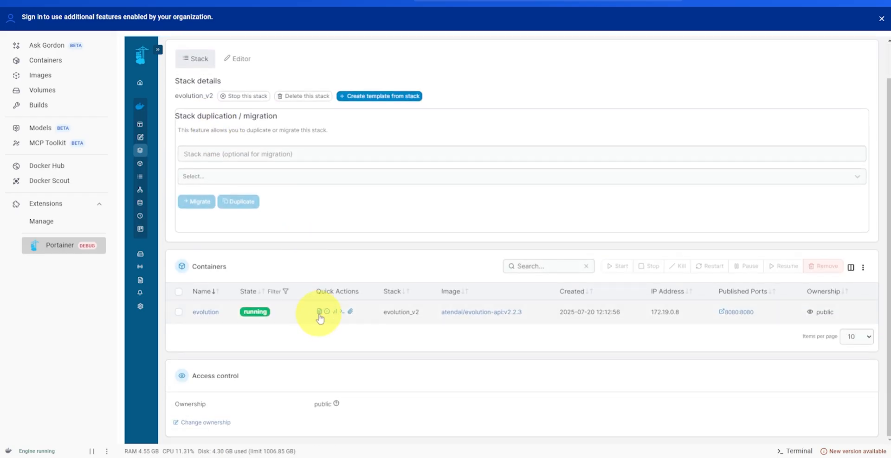
click(319, 313)
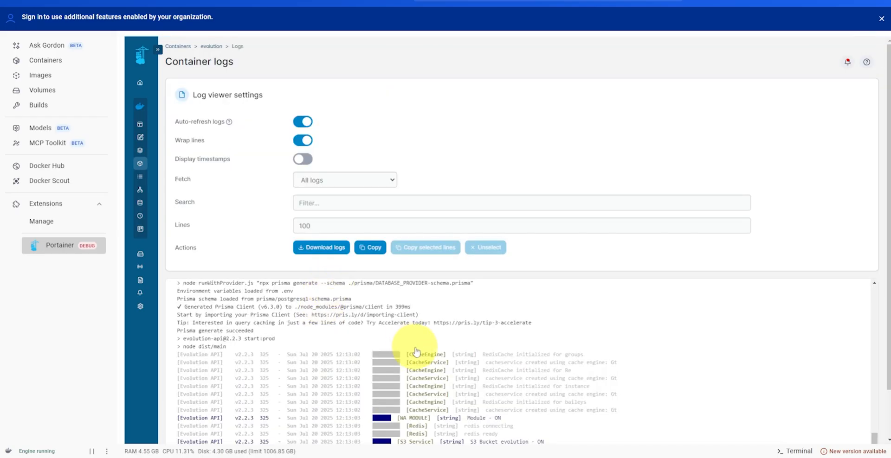
scroll(486, 364, up, 2)
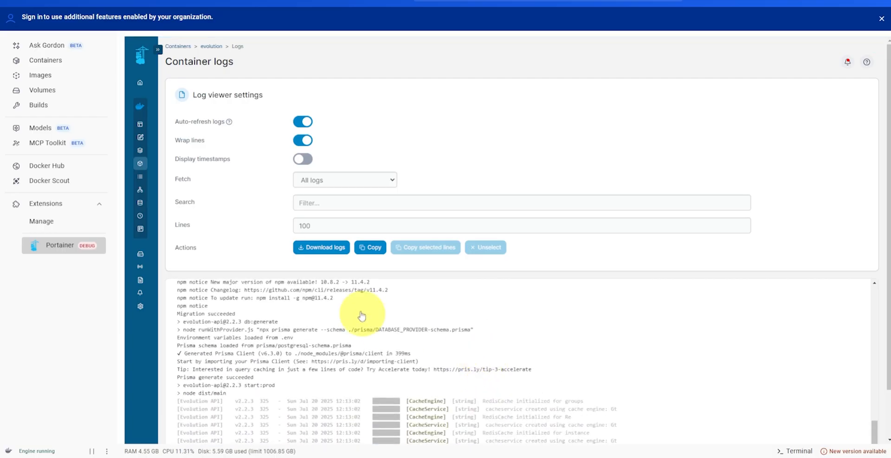
click(302, 121)
scroll(724, 244, down, 1)
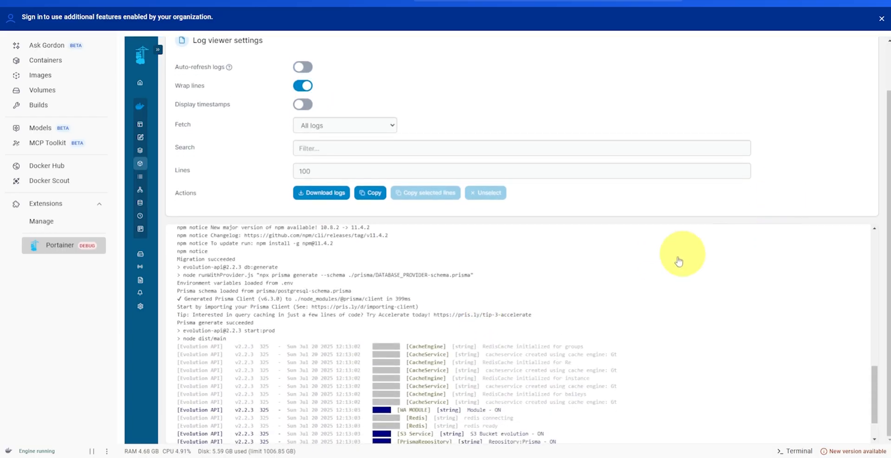
scroll(422, 357, down, 2)
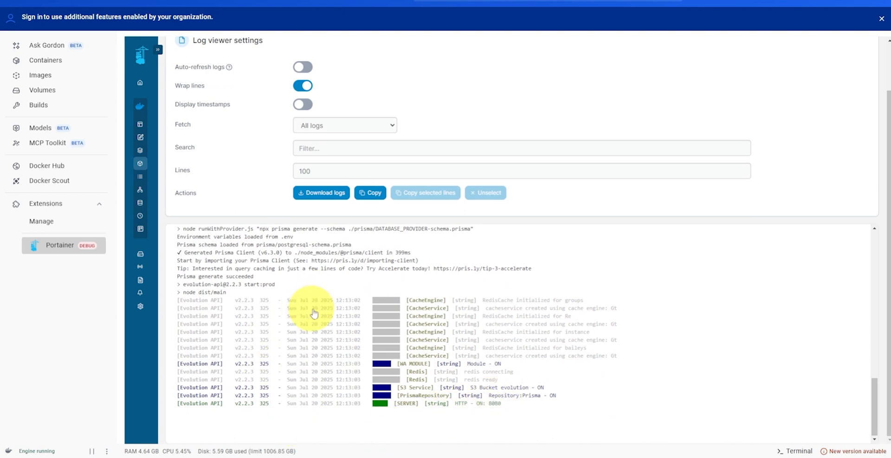
scroll(365, 309, up, 10)
scroll(366, 314, up, 10)
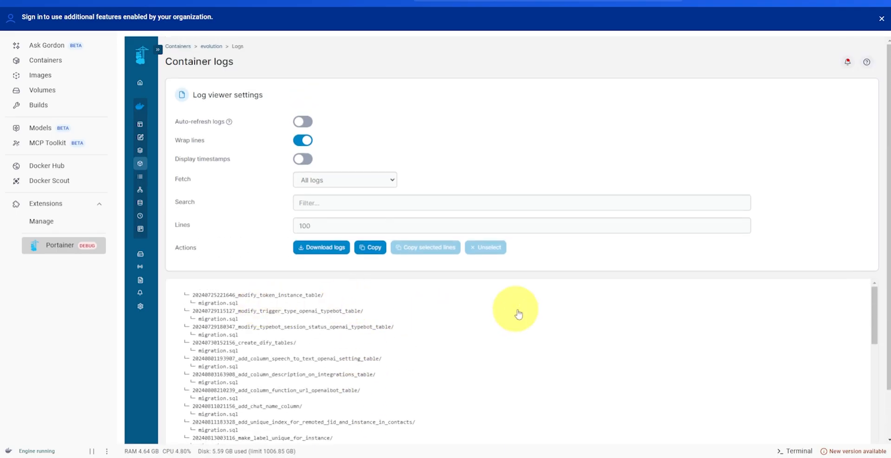
scroll(557, 315, down, 3)
Step: Raise the log Lines setting from 100 to 1000 and reload the logs by toggling Auto-refresh
click(336, 228)
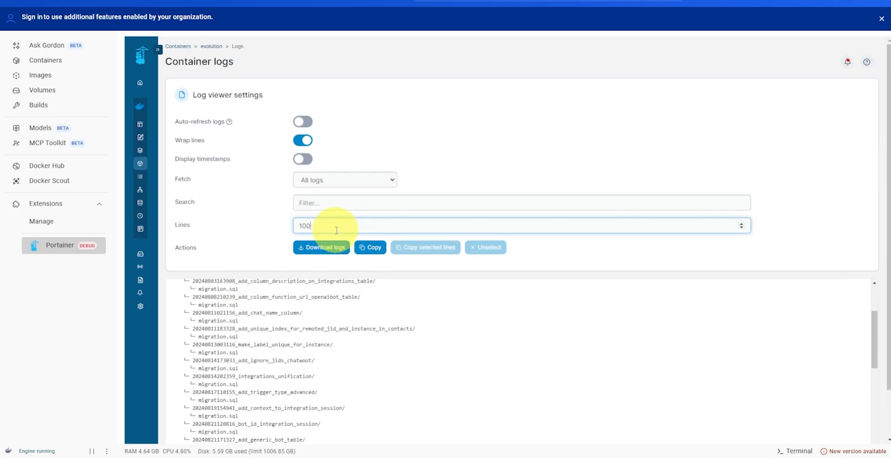
text(0)
click(303, 121)
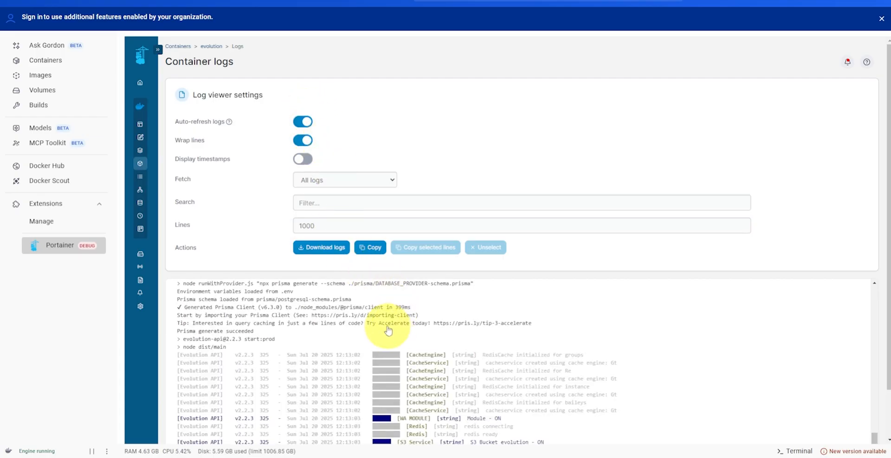
scroll(376, 310, up, 10)
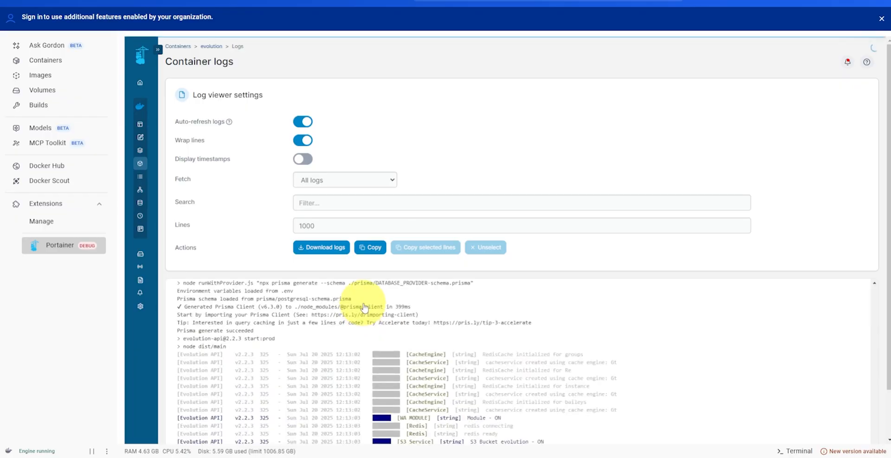
scroll(357, 325, up, 10)
scroll(345, 336, up, 7)
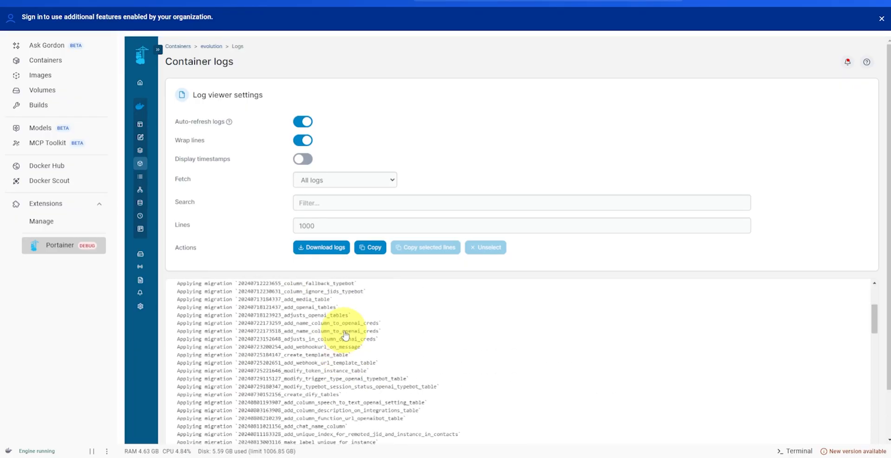
click(302, 124)
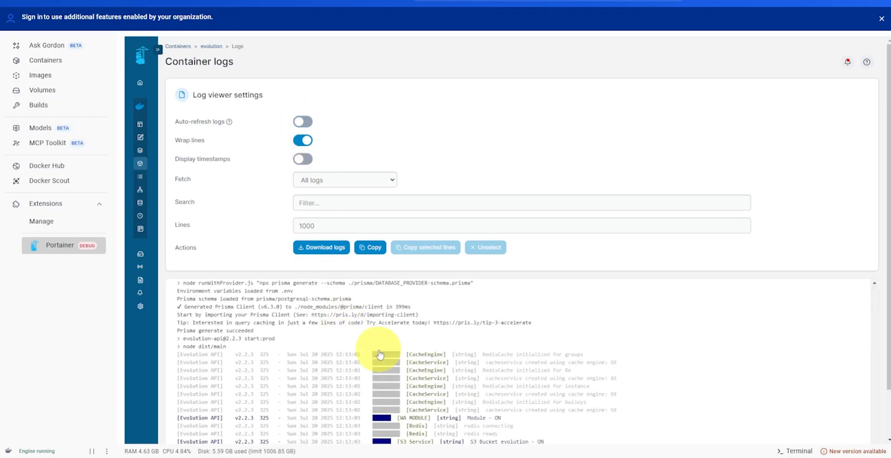
Step: Scroll through the logs from the migrations down to Evolution API v2.2.3 starting on 8080
scroll(793, 357, up, 5)
scroll(884, 320, down, 1)
scroll(445, 338, down, 1)
scroll(268, 288, up, 10)
scroll(269, 288, up, 3)
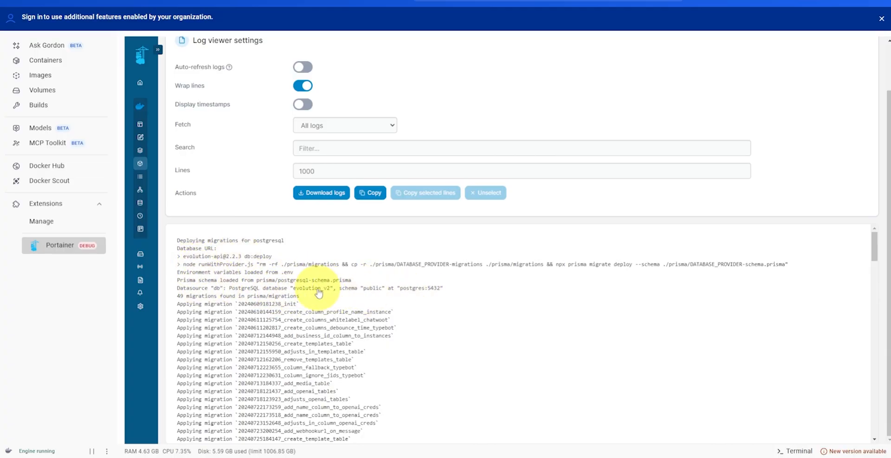
scroll(318, 293, down, 10)
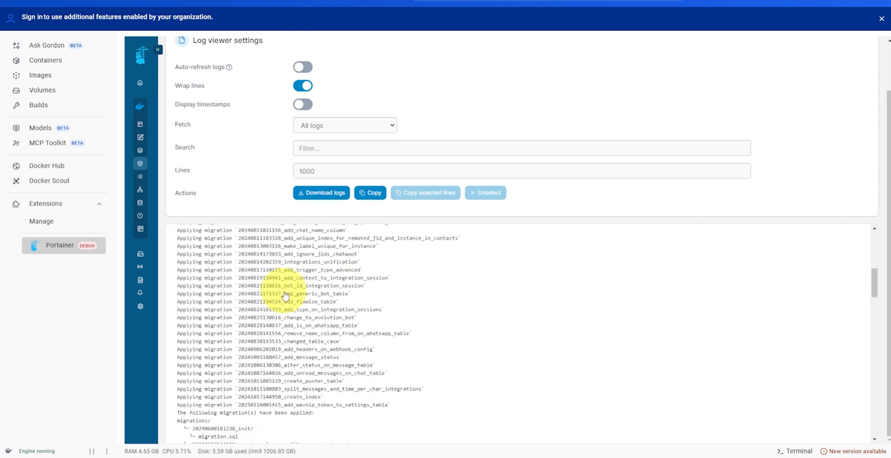
scroll(288, 294, down, 5)
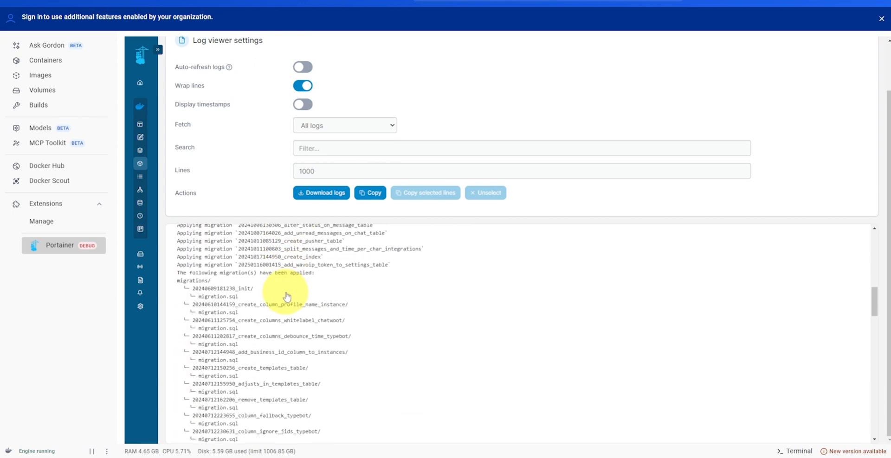
scroll(287, 298, down, 2)
scroll(288, 297, down, 8)
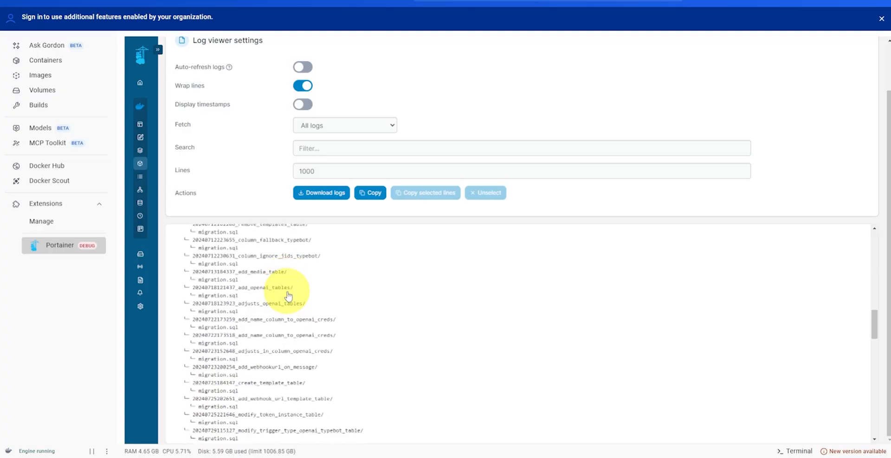
scroll(288, 297, down, 10)
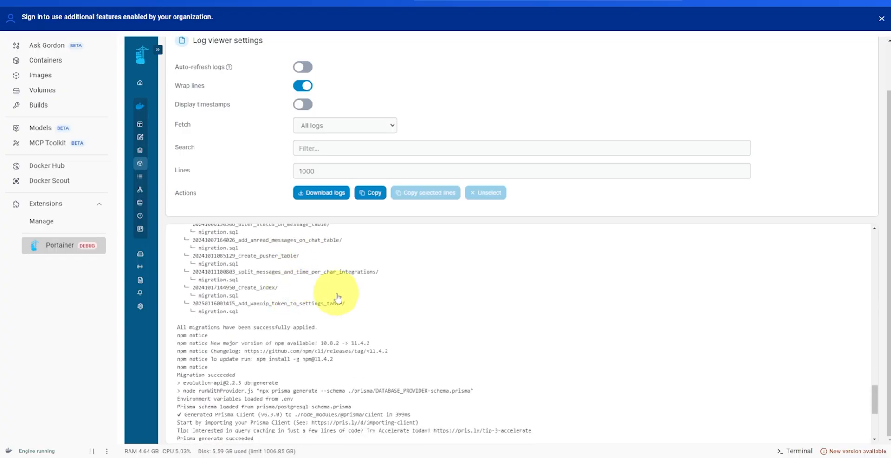
scroll(338, 299, down, 4)
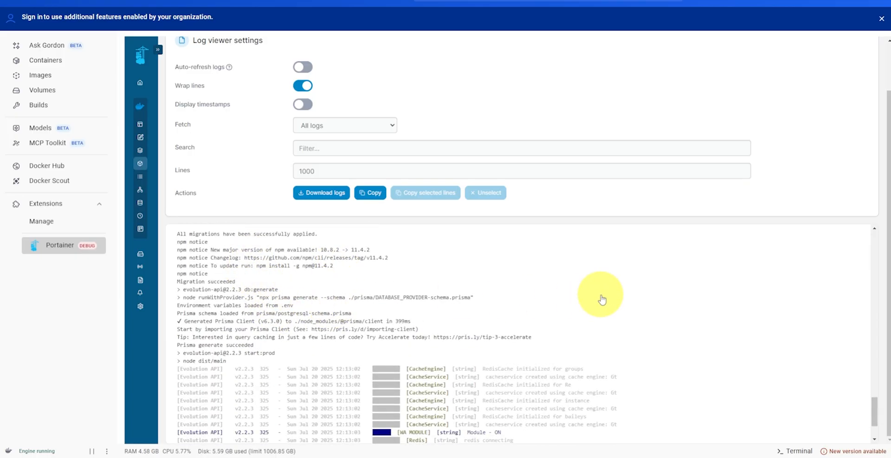
scroll(602, 300, down, 3)
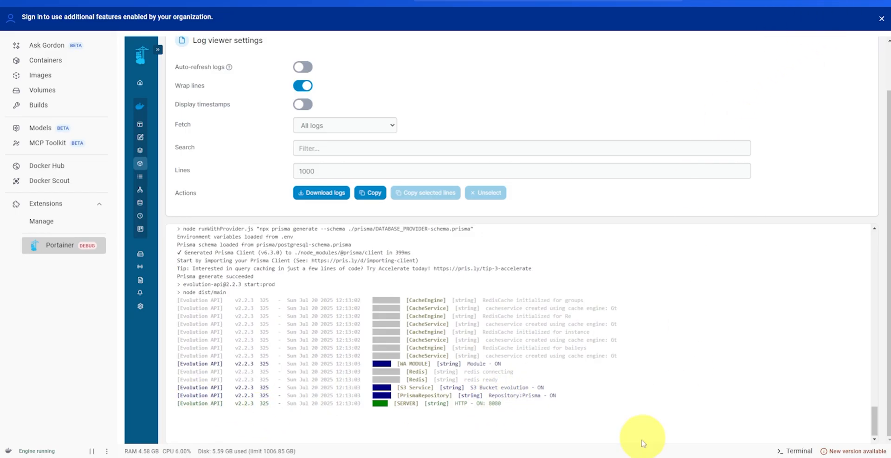
click(595, 457)
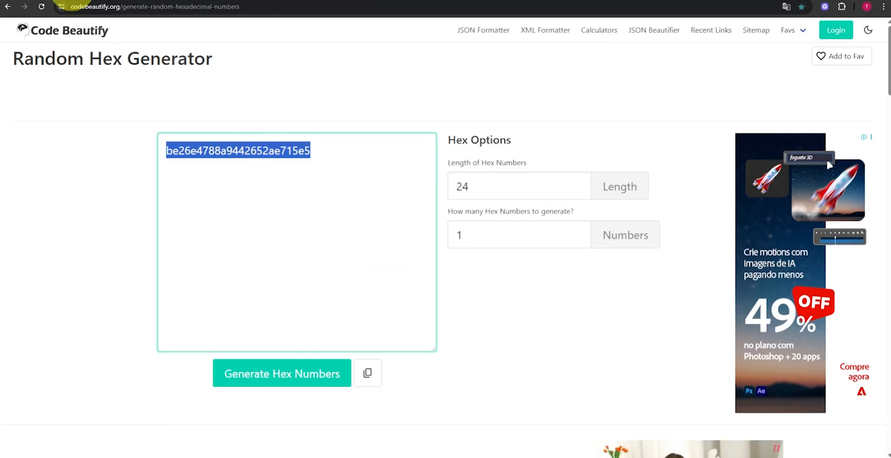
click(545, 456)
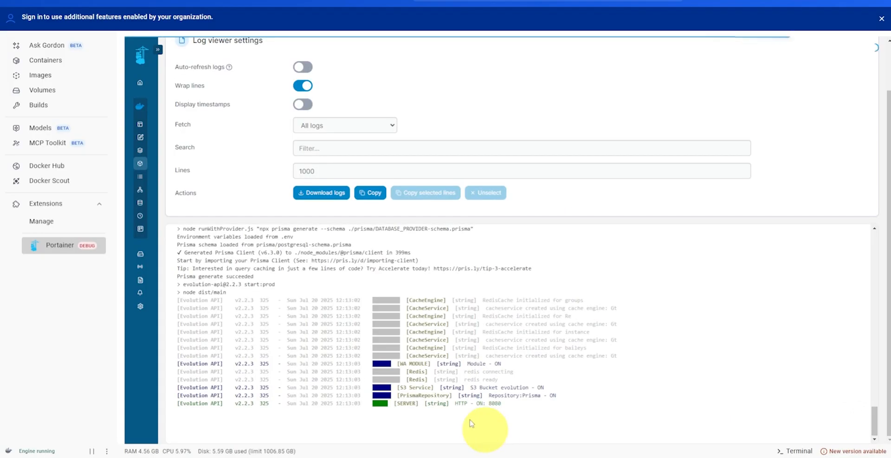
click(140, 148)
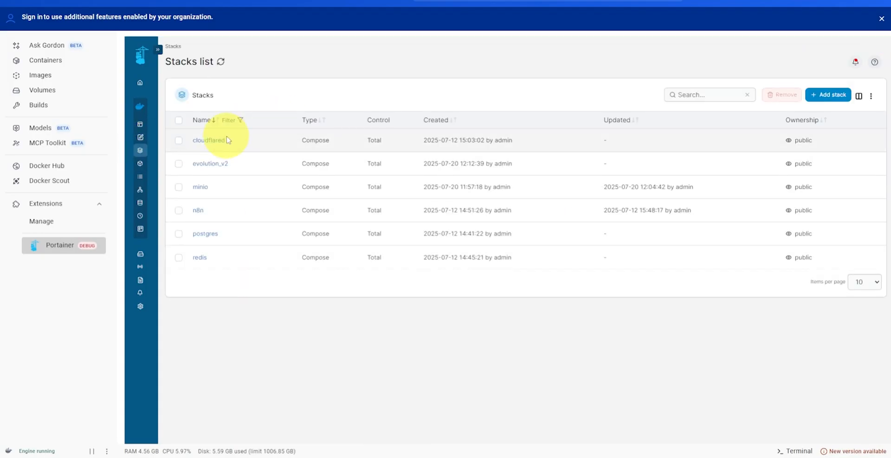
click(209, 163)
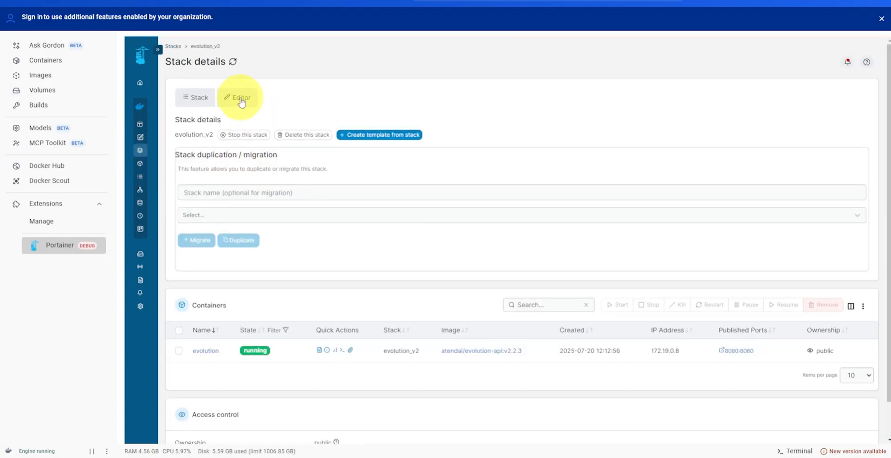
click(241, 100)
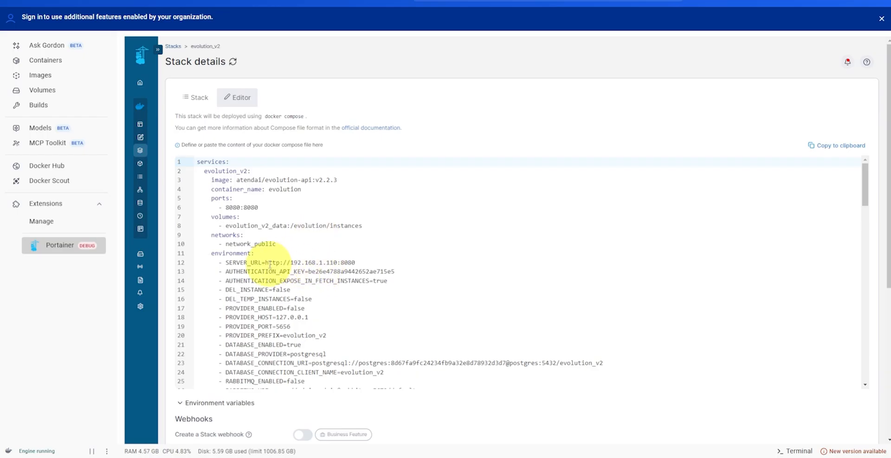
drag(267, 263, 383, 264)
key(ctrl+c)
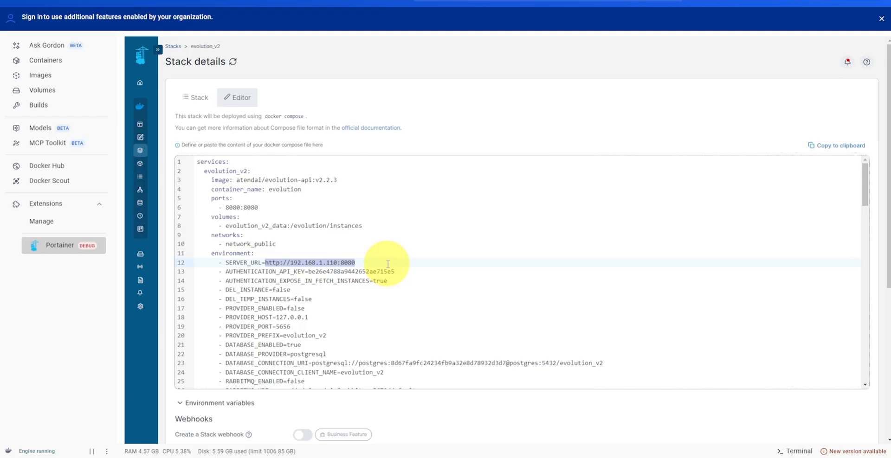
click(593, 457)
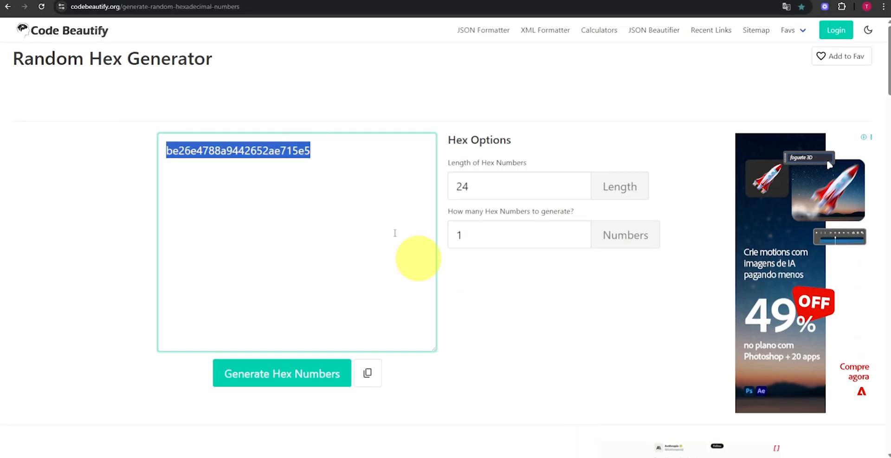
key(ctrl+t)
click(279, 9)
key(ctrl+v)
key(Return)
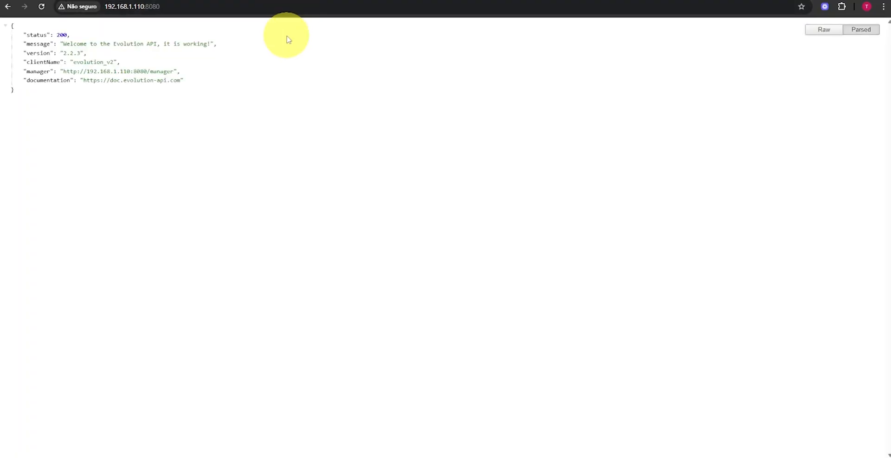
click(187, 8)
click(229, 9)
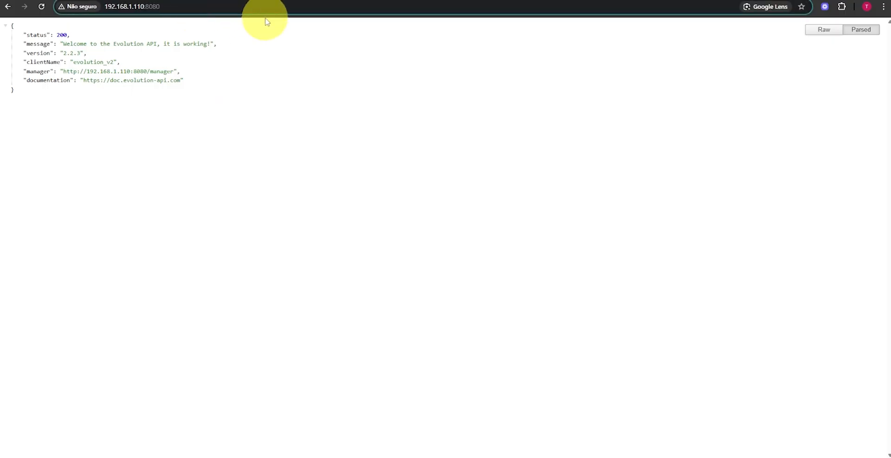
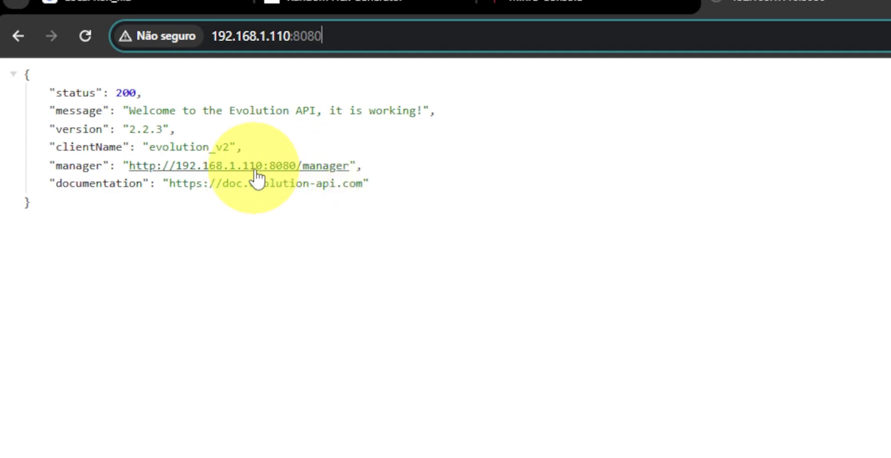
Step: Follow the manager link to the 192.168.1.110:8080 login page and dismiss the translate prompt
click(288, 171)
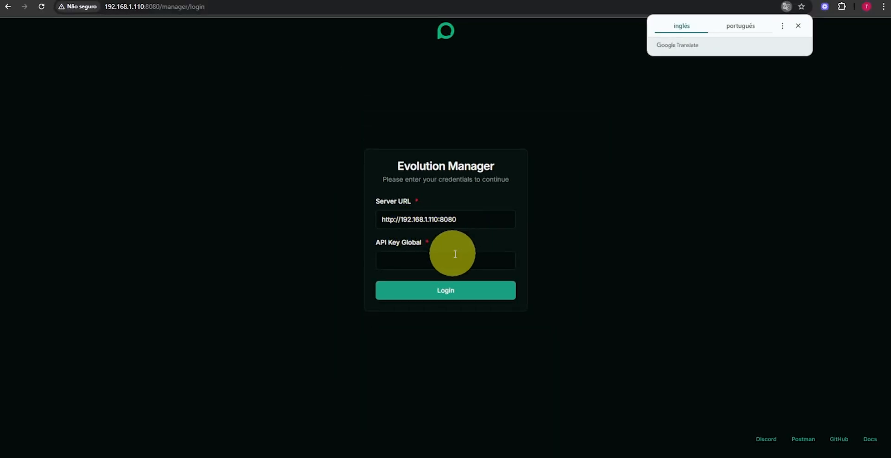
click(798, 27)
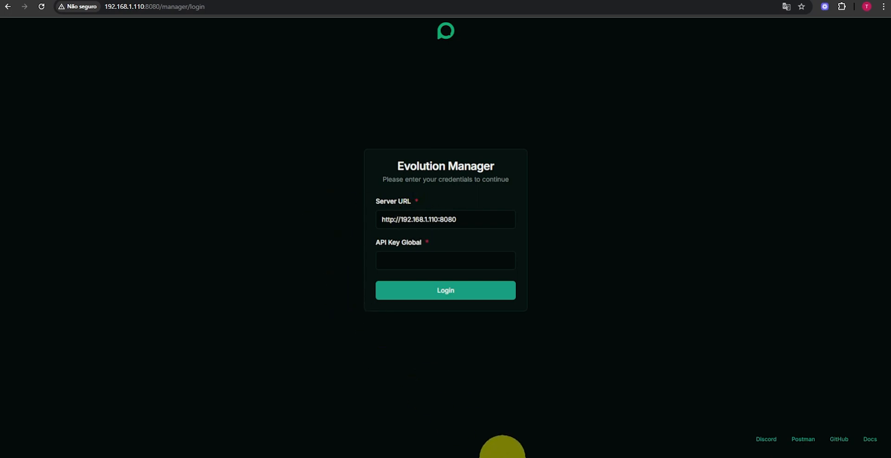
Step: On the ToolsChat tunnel, add a public hostname with subdomain evoapi on toolschat.top
click(505, 457)
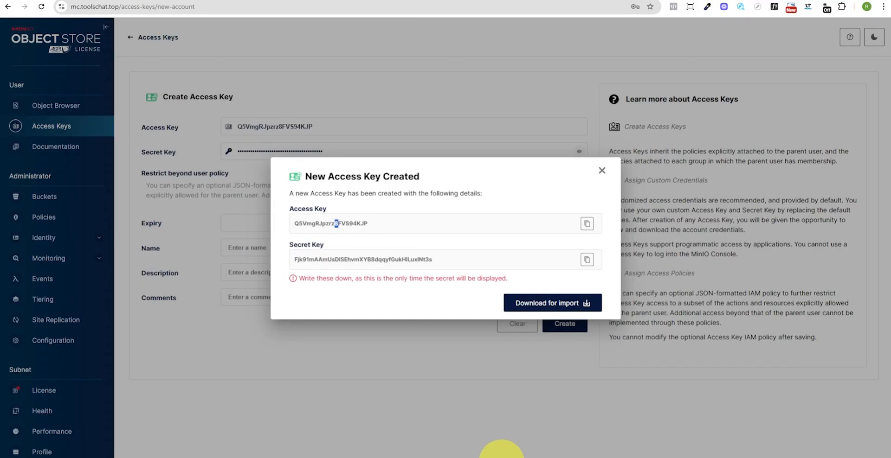
key(alt+Tab)
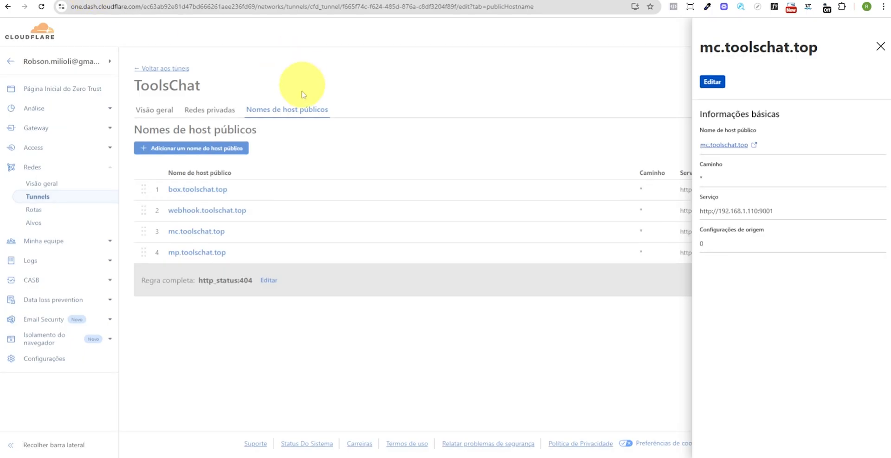
click(397, 391)
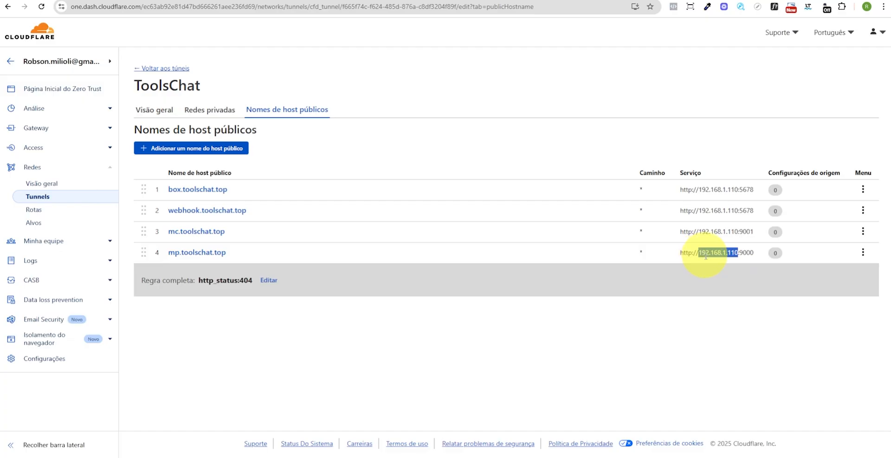
click(171, 148)
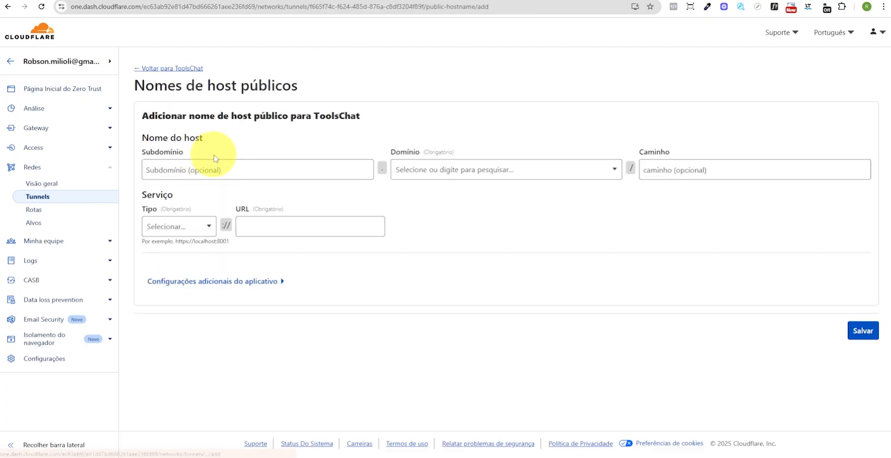
click(204, 172)
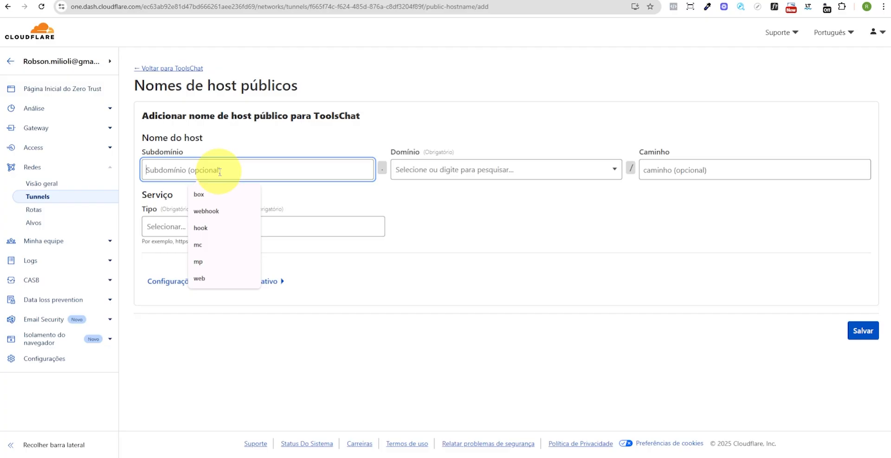
text(evoapi)
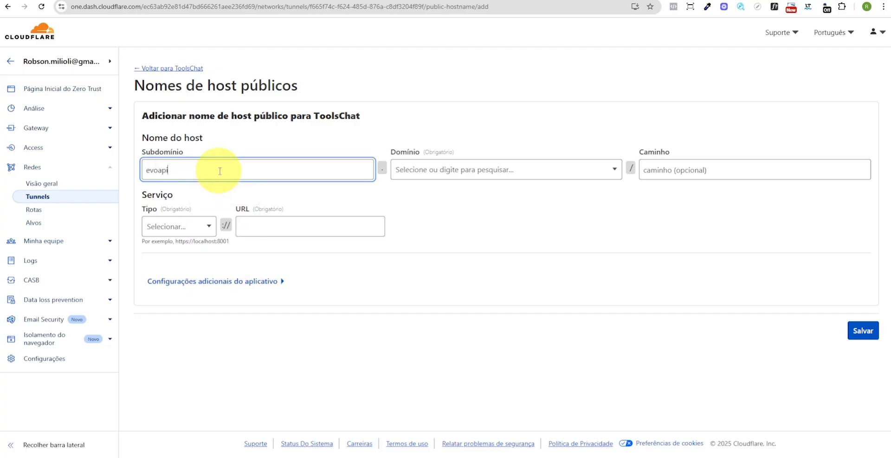
click(427, 169)
click(441, 260)
Step: Point the hostname to HTTP service 192.168.1.110:8080, save it, and open evoapi.toolschat.top to test it
click(183, 258)
click(175, 283)
click(253, 259)
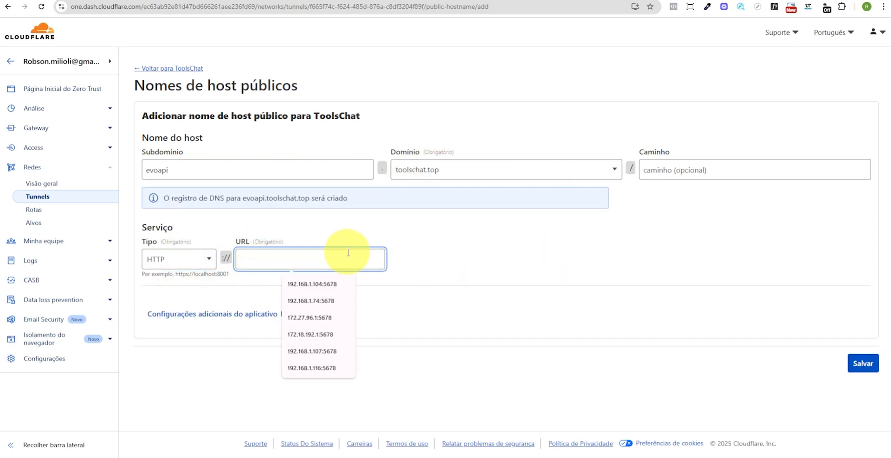
text(192.168.1.110)
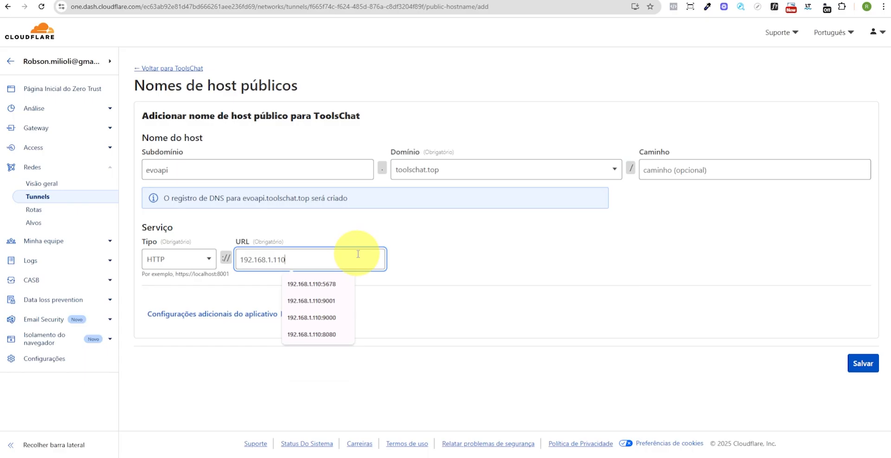
text(:8080)
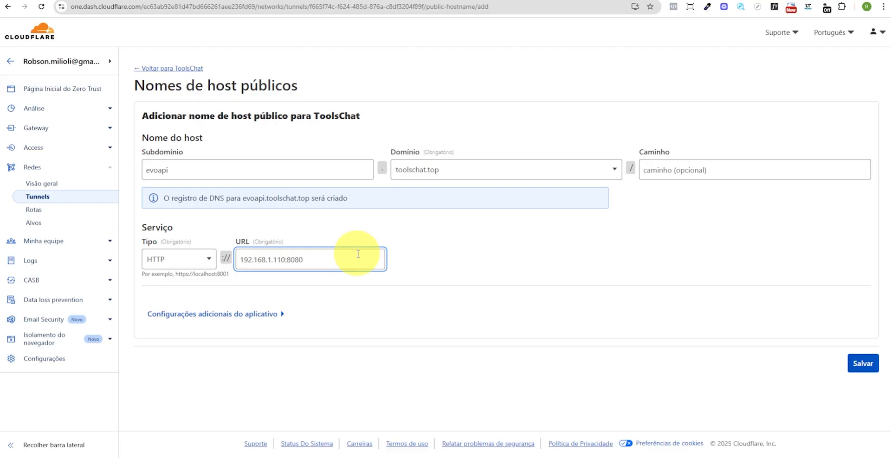
click(438, 240)
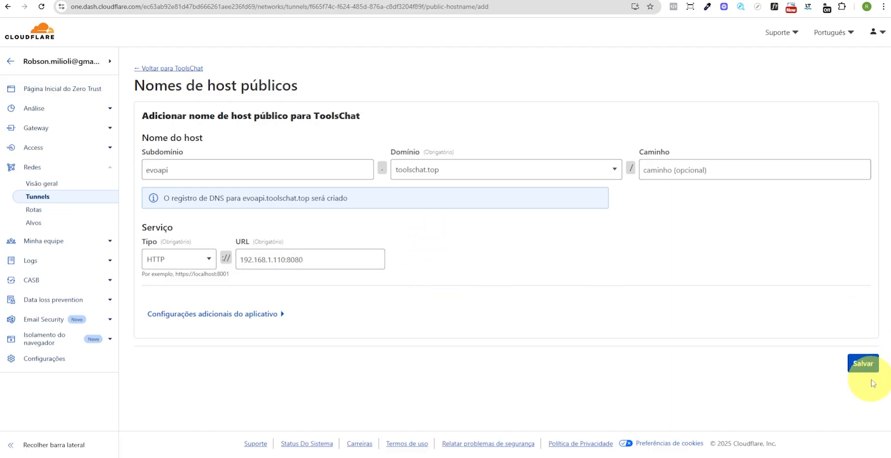
click(863, 364)
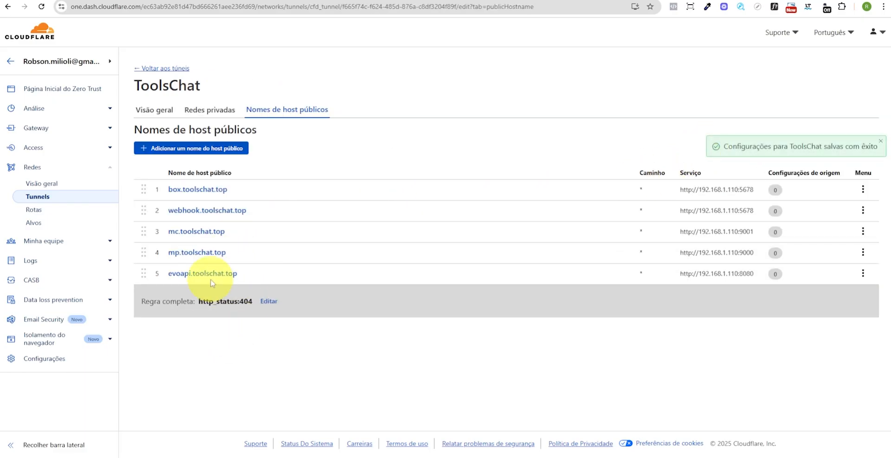
click(193, 275)
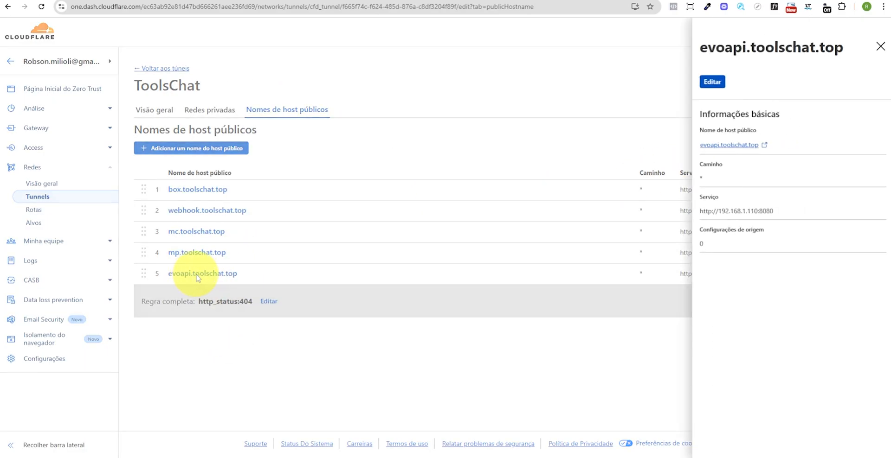
click(726, 147)
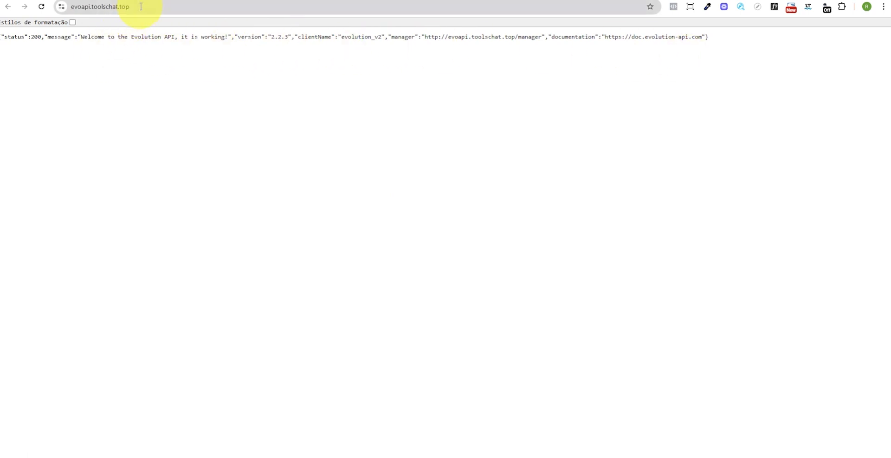
click(167, 6)
click(179, 7)
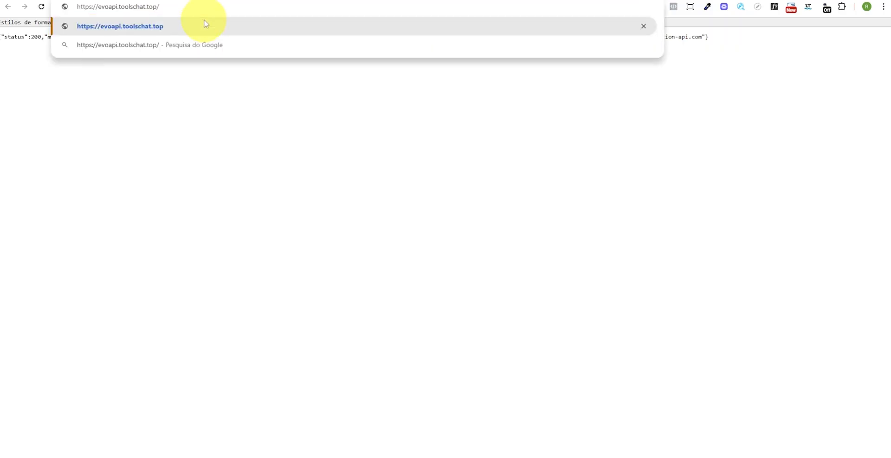
text(manager)
key(Return)
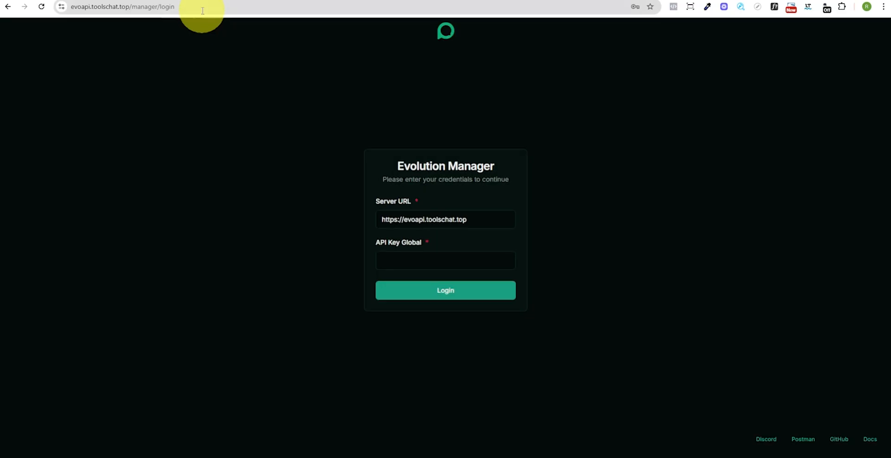
click(433, 220)
click(600, 194)
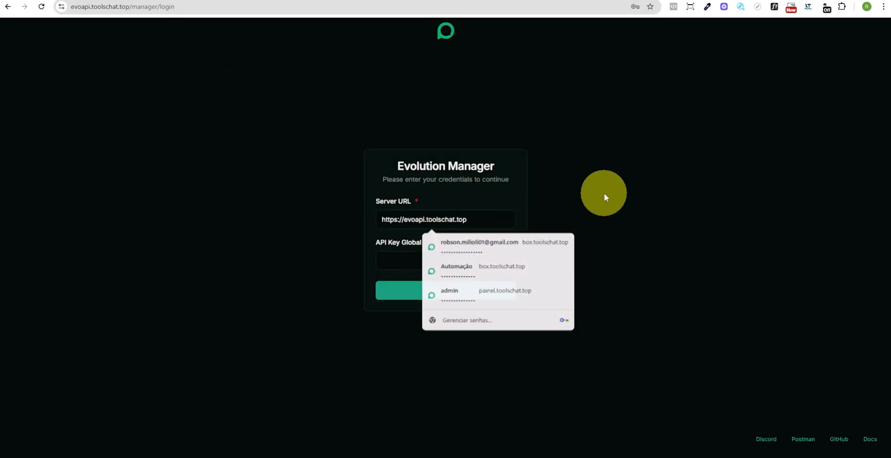
click(425, 218)
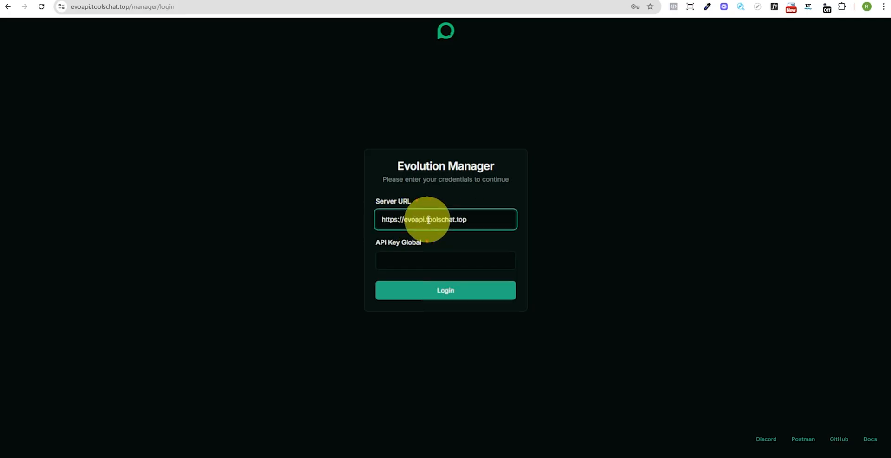
drag(467, 222, 379, 227)
key(ctrl+c)
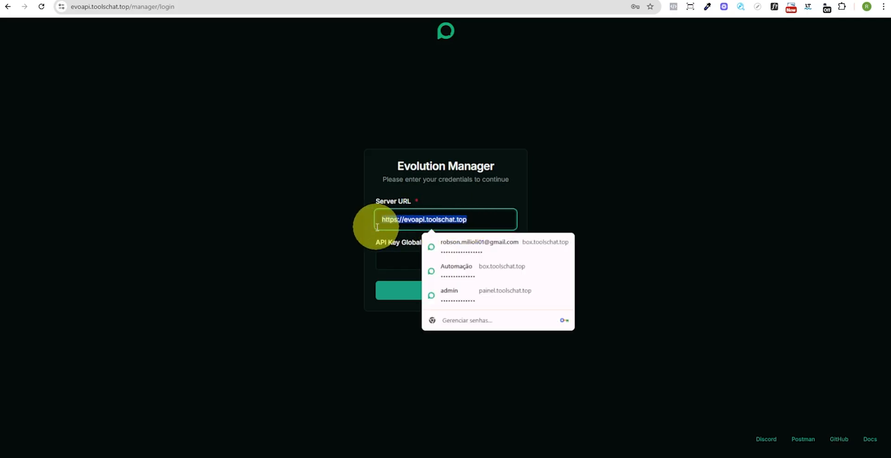
click(339, 214)
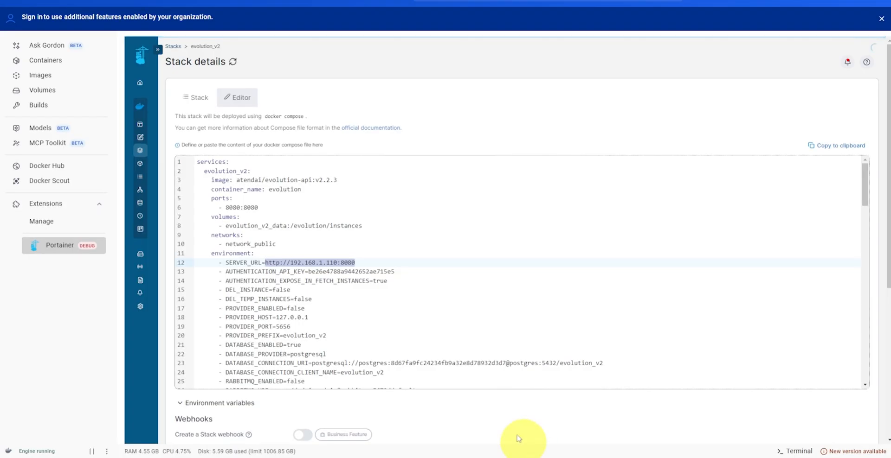
click(361, 265)
drag(359, 263, 266, 262)
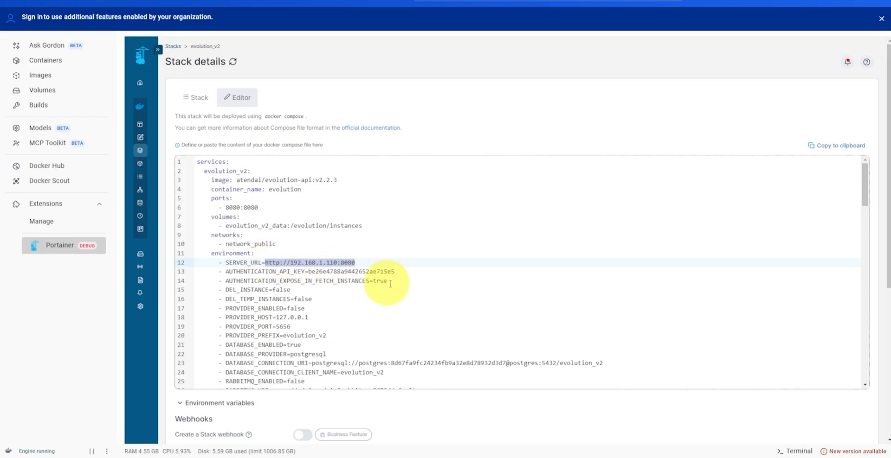
key(ctrl+v)
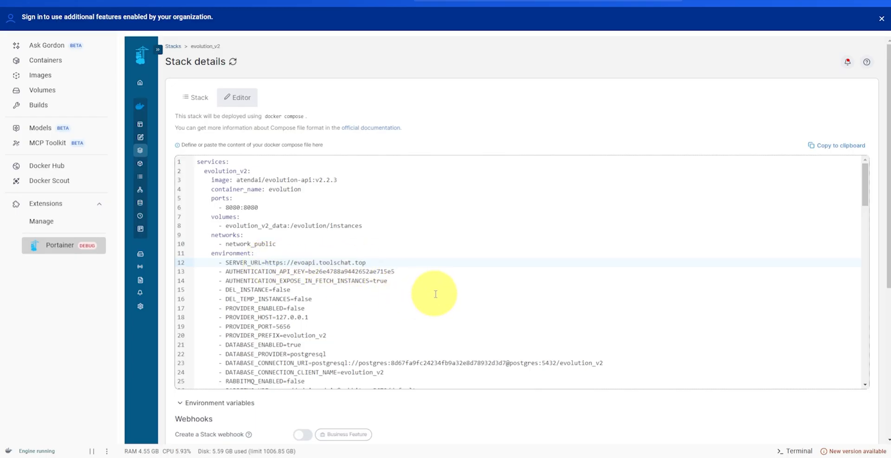
scroll(206, 330, down, 10)
scroll(206, 337, down, 12)
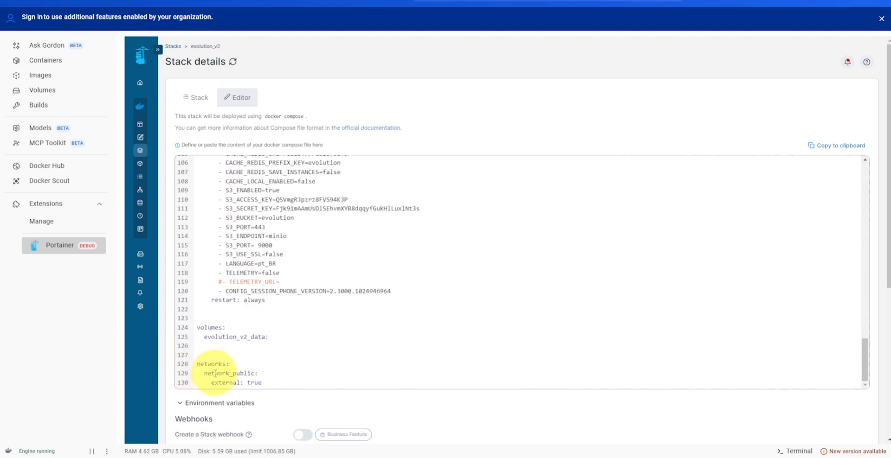
scroll(381, 304, up, 7)
scroll(381, 297, up, 14)
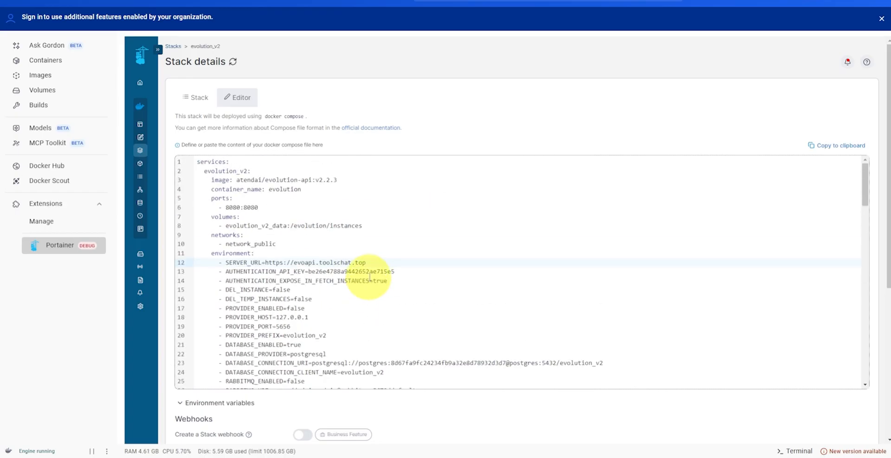
click(354, 308)
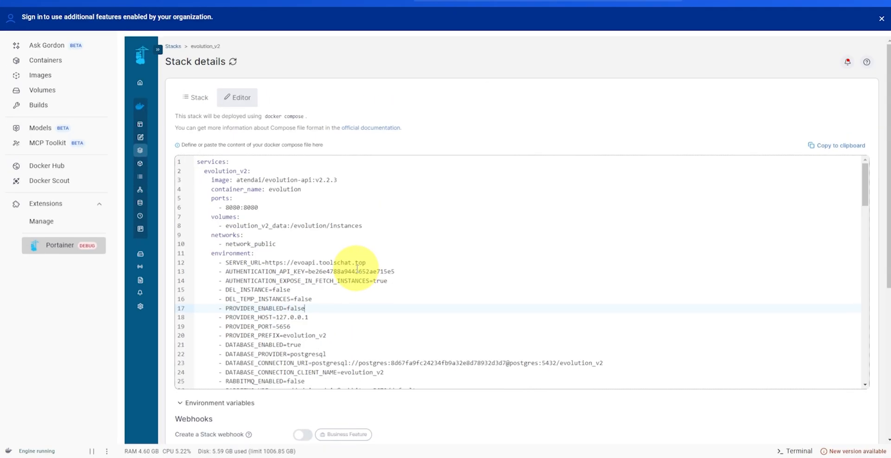
double_click(352, 272)
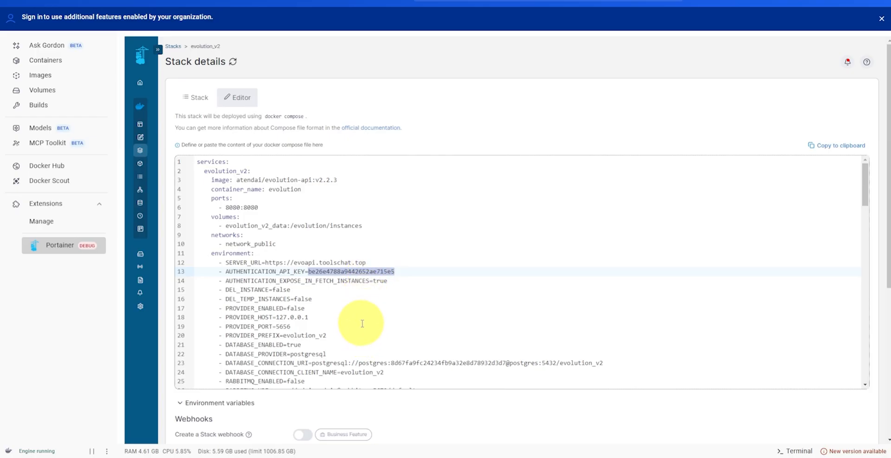
scroll(258, 411, down, 3)
Step: Update the evolution_v2 stack and check the evolution container logs for the server on port 8080
click(219, 327)
click(580, 279)
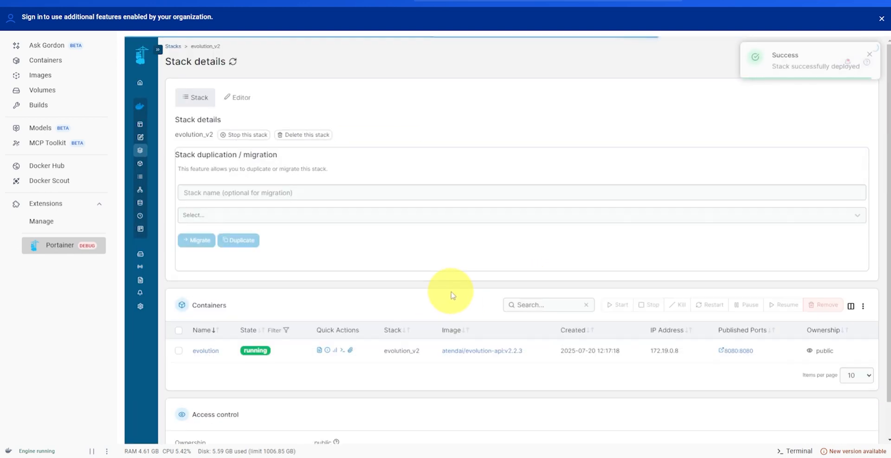
scroll(332, 331, down, 1)
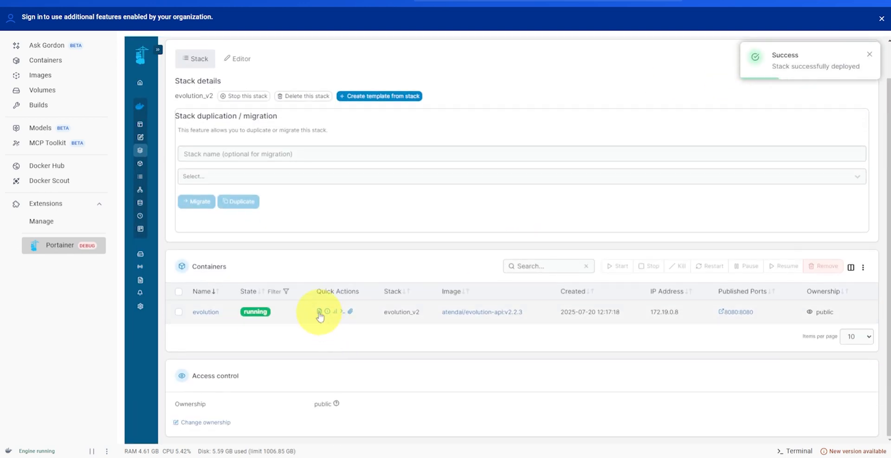
click(319, 311)
scroll(322, 320, down, 2)
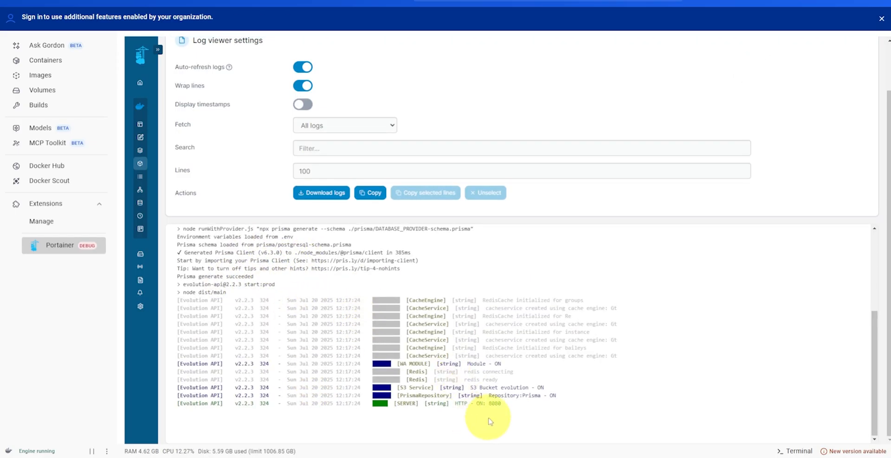
click(827, 2)
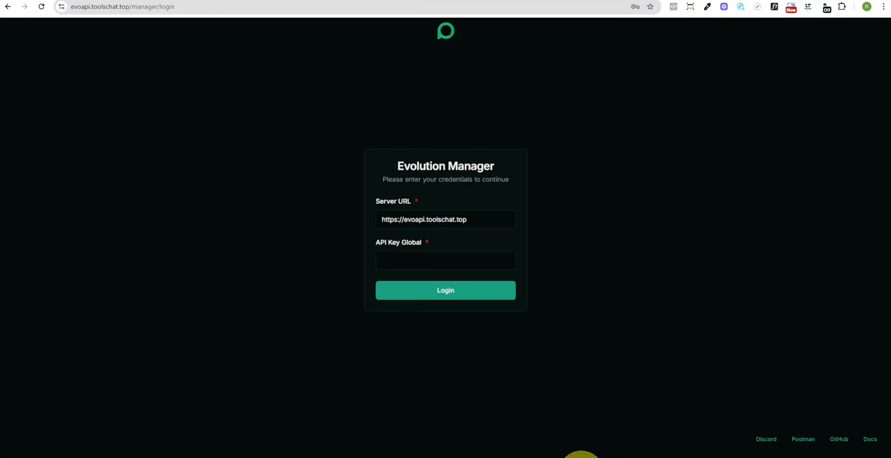
Step: Open evoapi.toolschat.top in a new tab and confirm it answers status 200
click(580, 457)
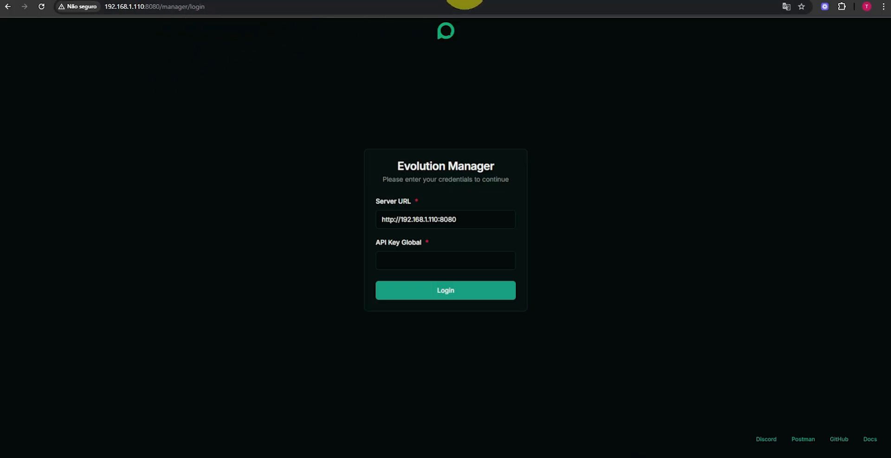
key(ctrl+t)
click(375, 9)
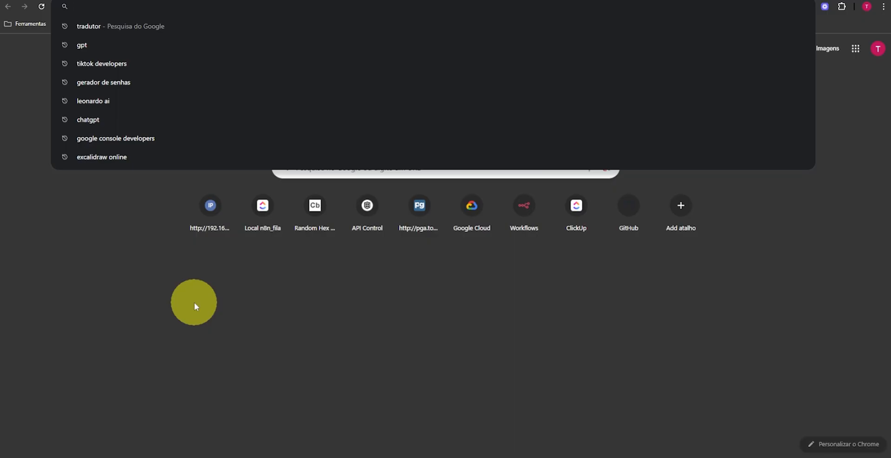
text(evoapi.toolschat)
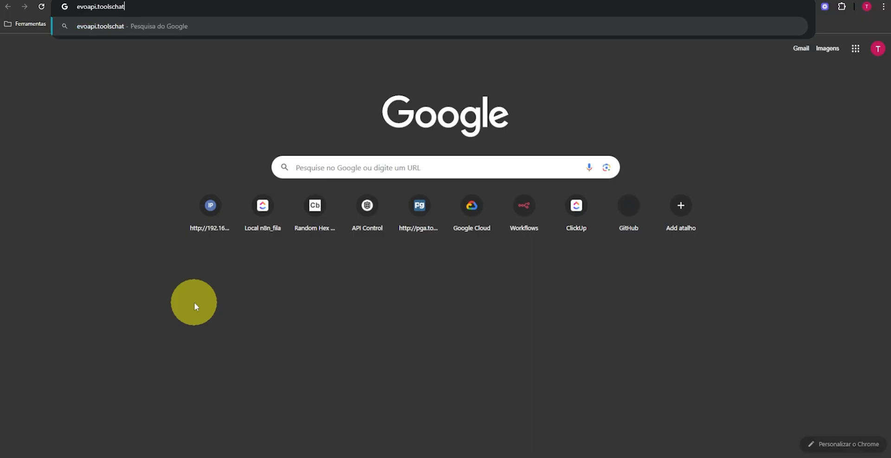
text(.top)
key(Return)
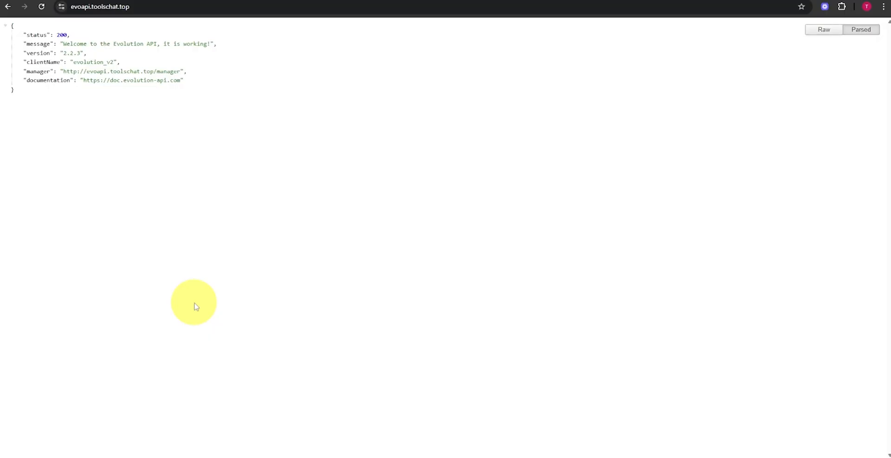
click(155, 7)
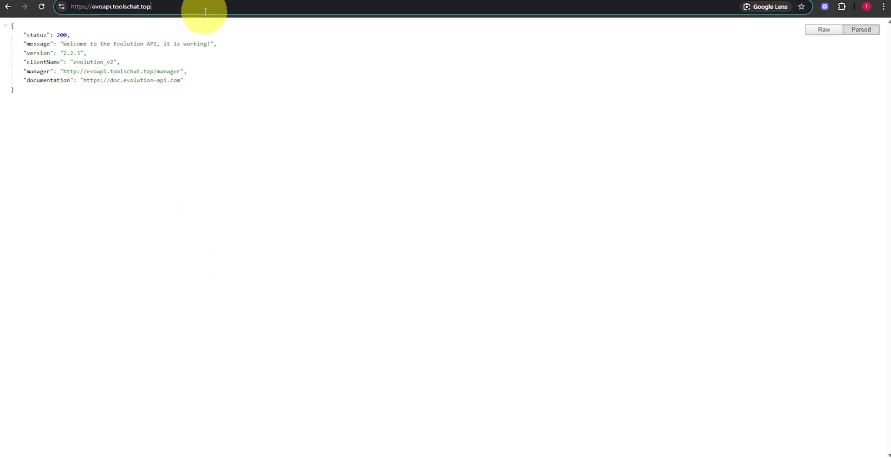
Step: Load evoapi.toolschat.top/manager and log in with the saved global API key
text(/)
text(manager)
key(Return)
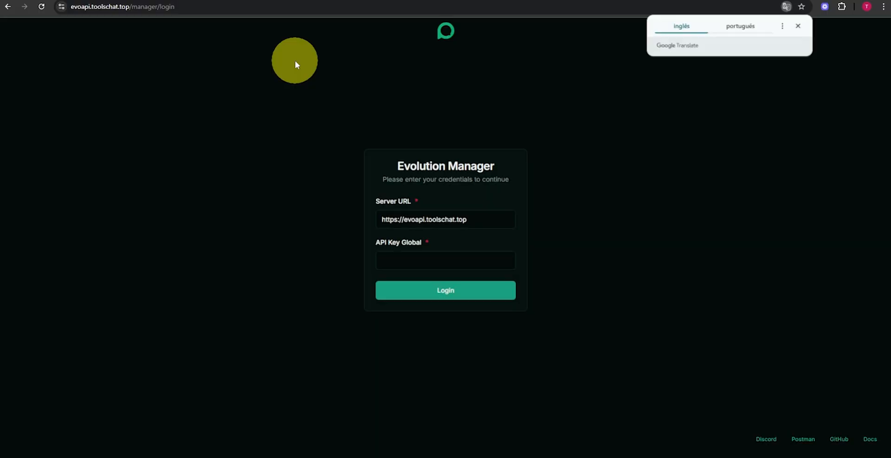
click(430, 254)
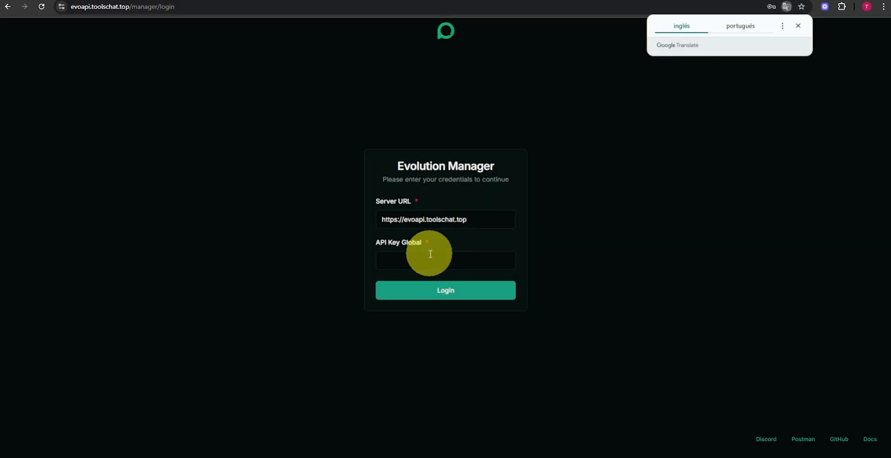
click(429, 258)
key(ctrl+v)
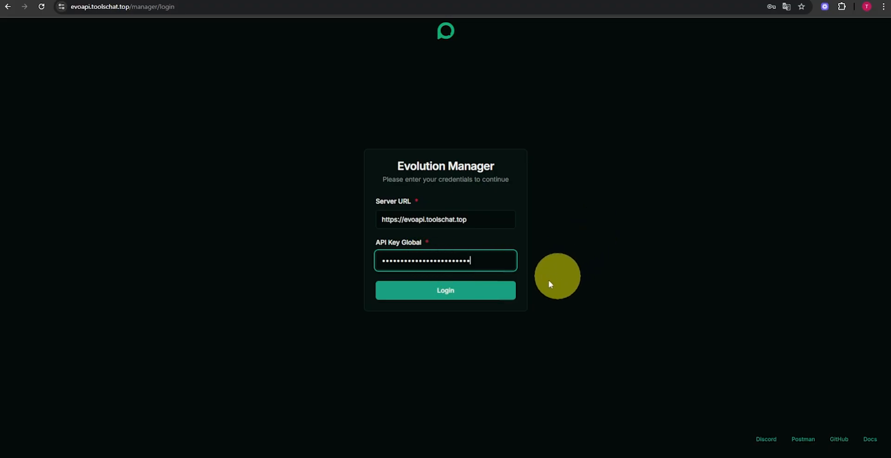
click(460, 292)
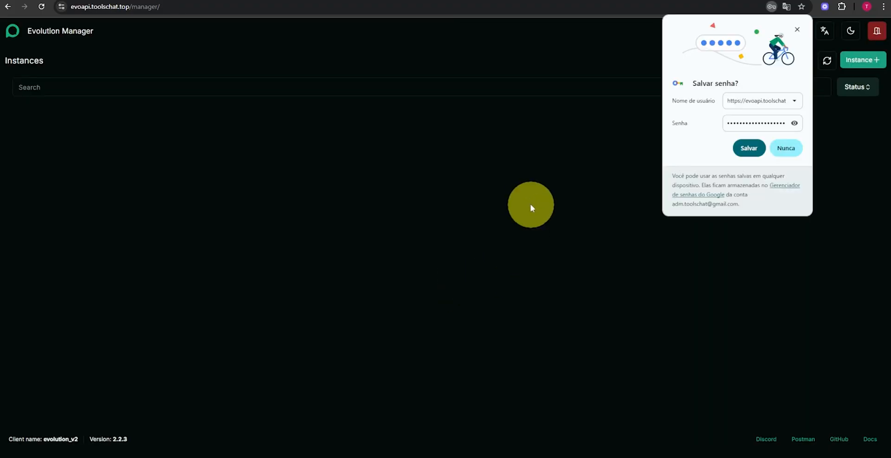
click(795, 30)
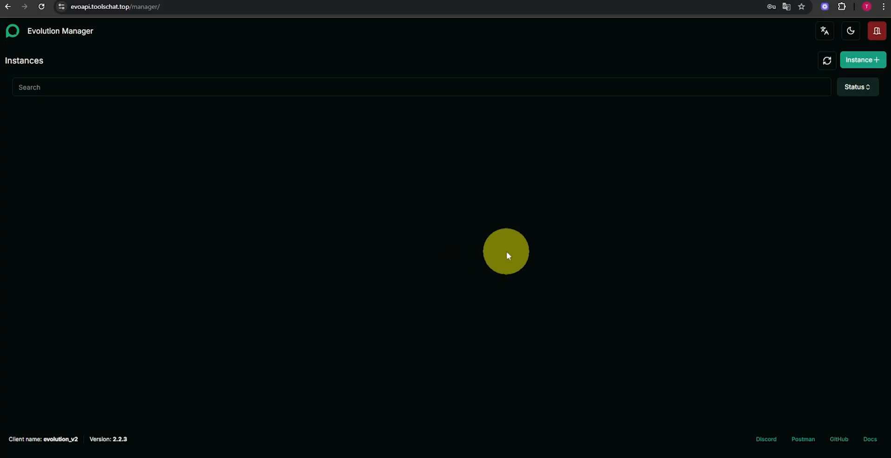
Step: Add a Baileys instance named videoYt and open its dashboard
click(855, 62)
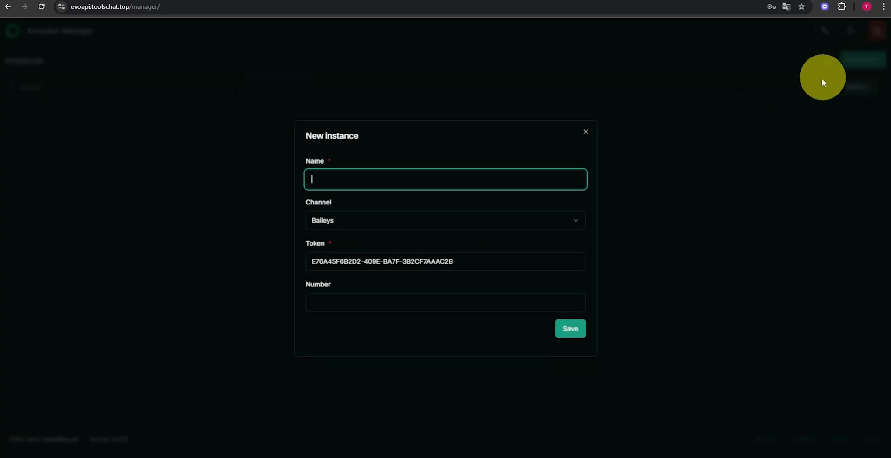
click(364, 179)
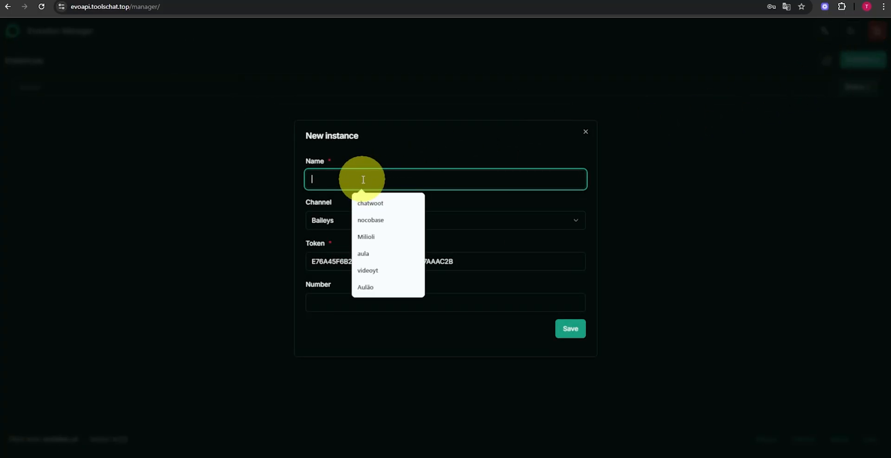
text(vi)
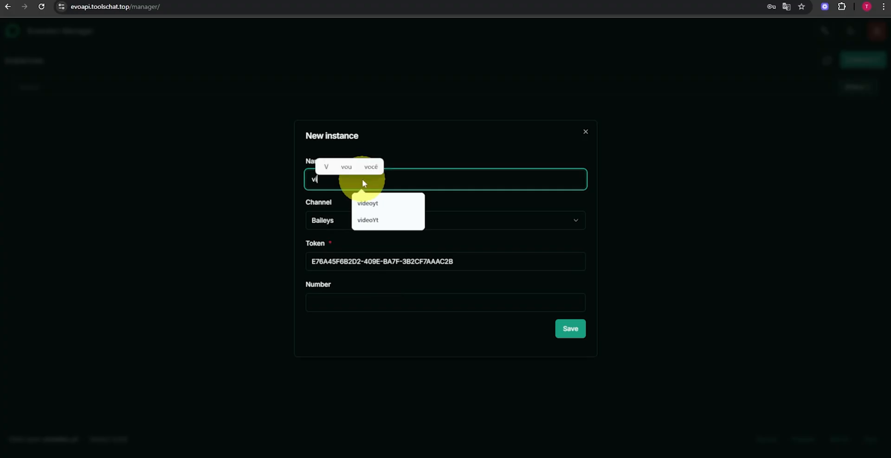
text(deoYt)
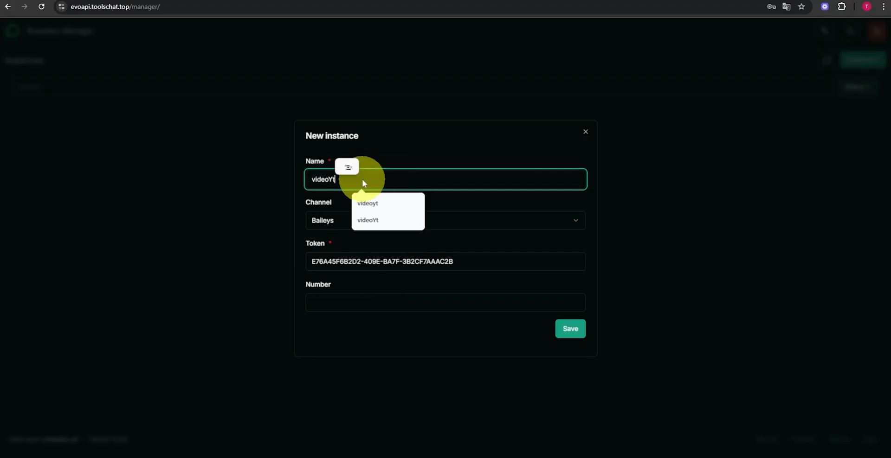
click(580, 335)
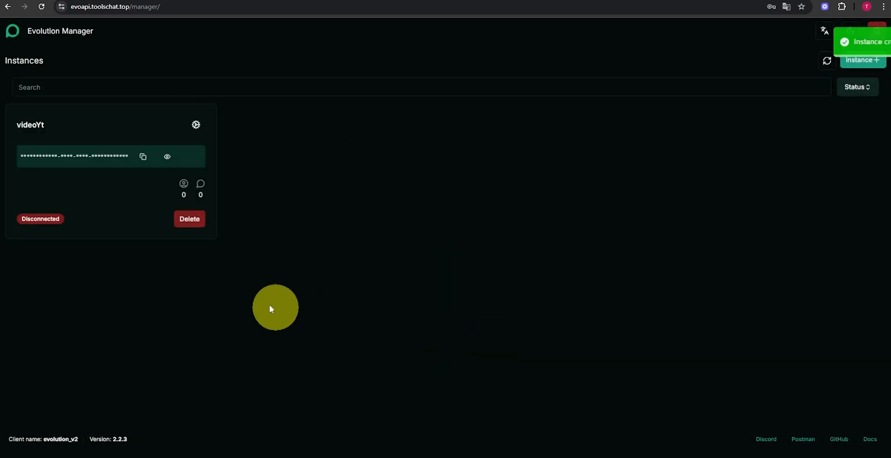
click(196, 125)
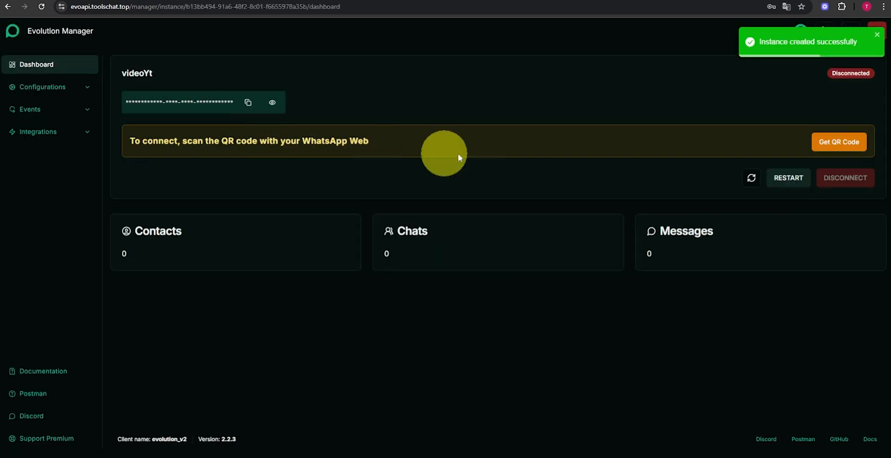
Step: Connect videoYt to WhatsApp via its QR code, loading 2,088 contacts and 375 chats
click(824, 146)
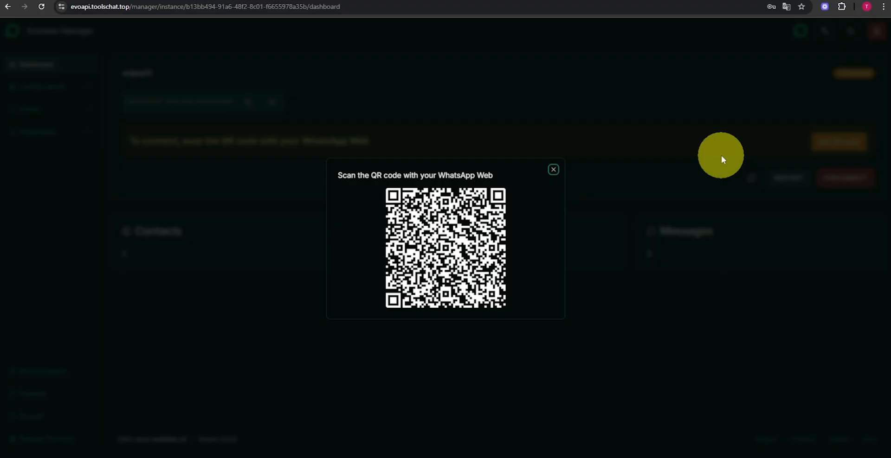
click(553, 170)
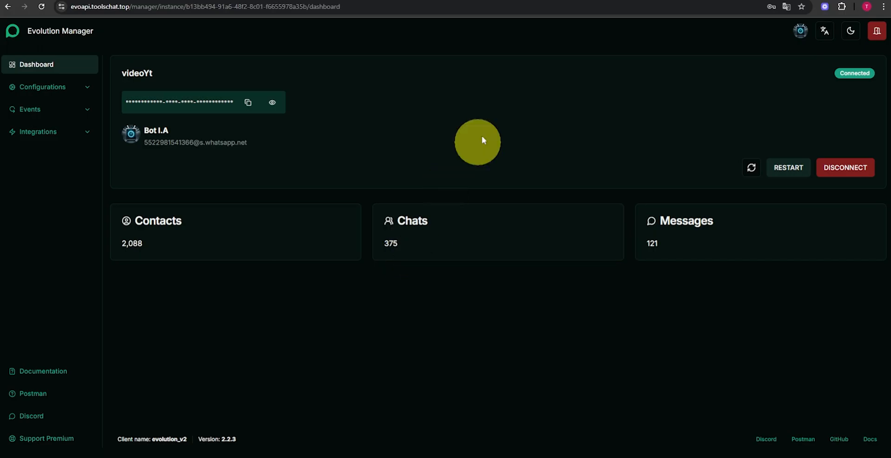
key(ctrl+t)
Step: Go to box.toolschat.top and submit the account e-mail and a password on n8n's sign-in page
click(525, 5)
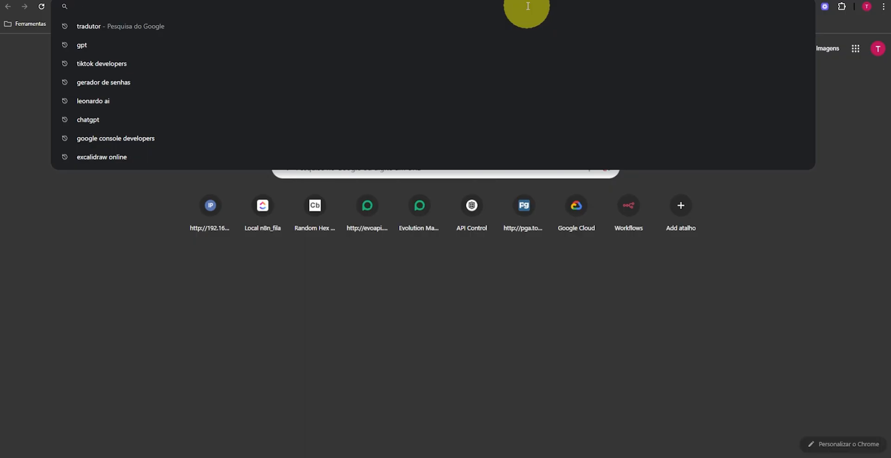
text(box.toolschat.top)
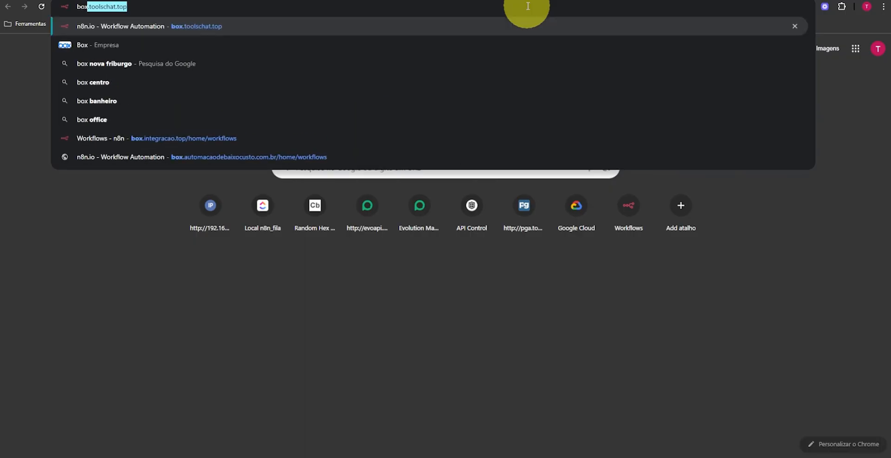
key(Return)
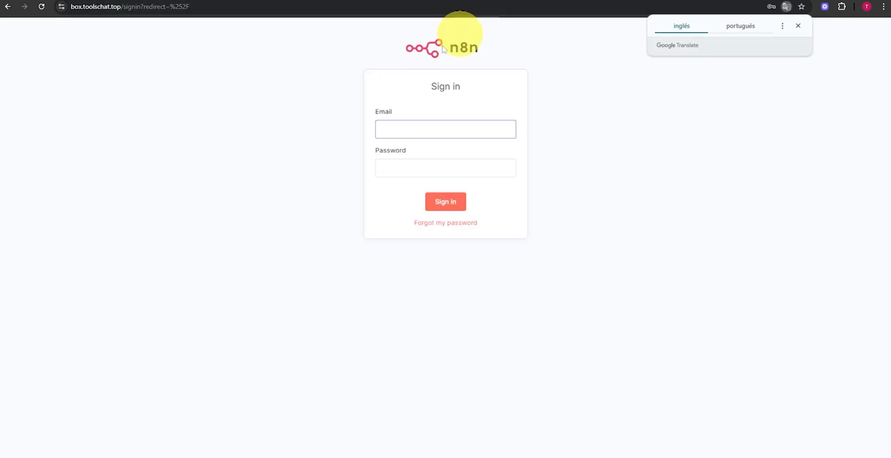
click(406, 129)
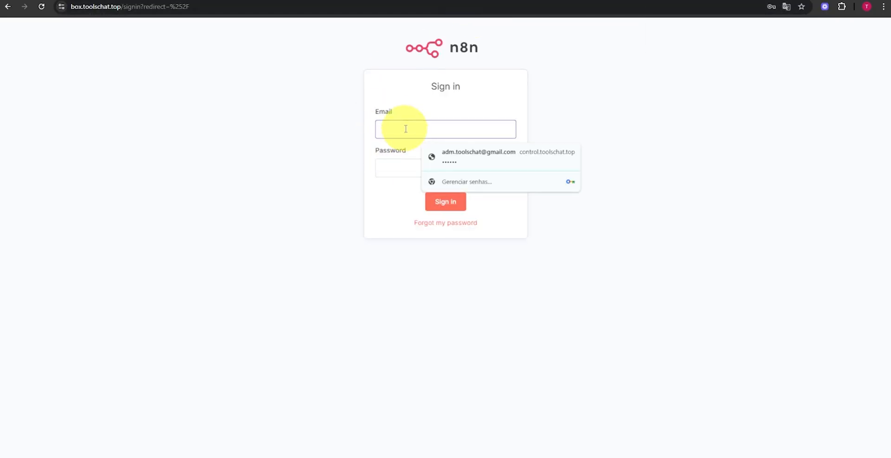
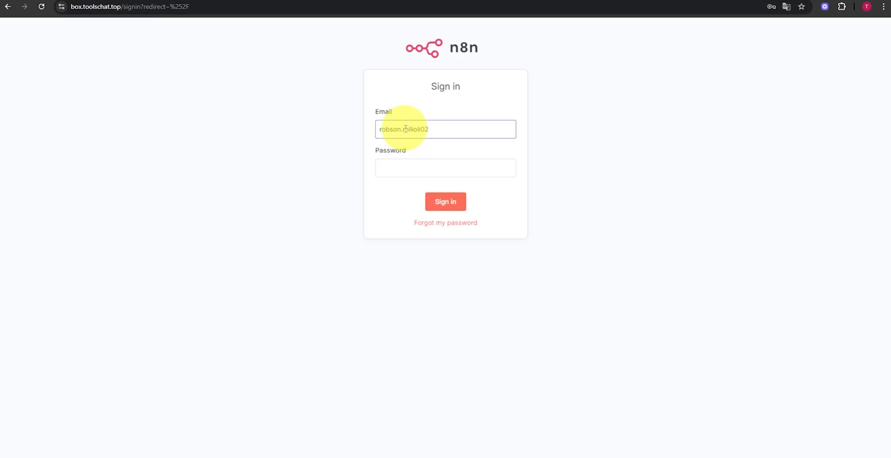
click(418, 170)
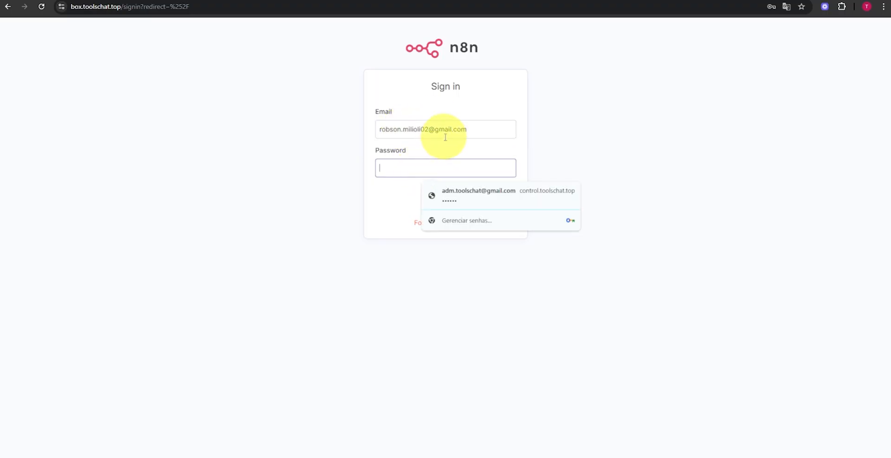
text(a)
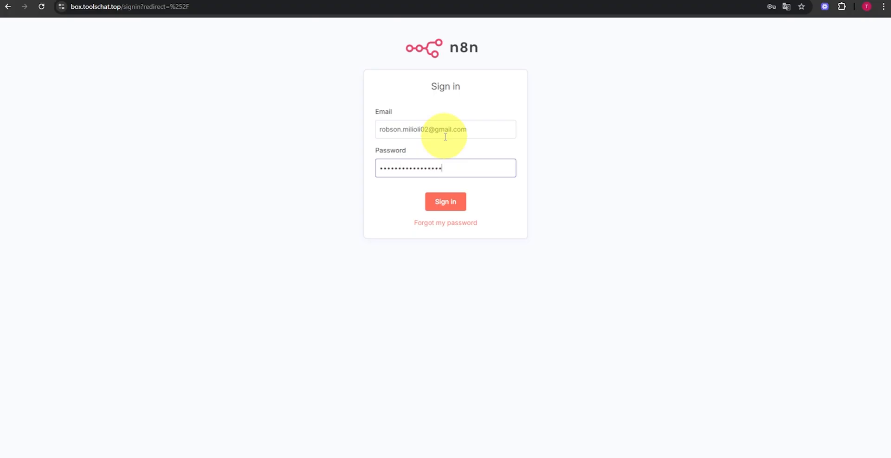
click(434, 200)
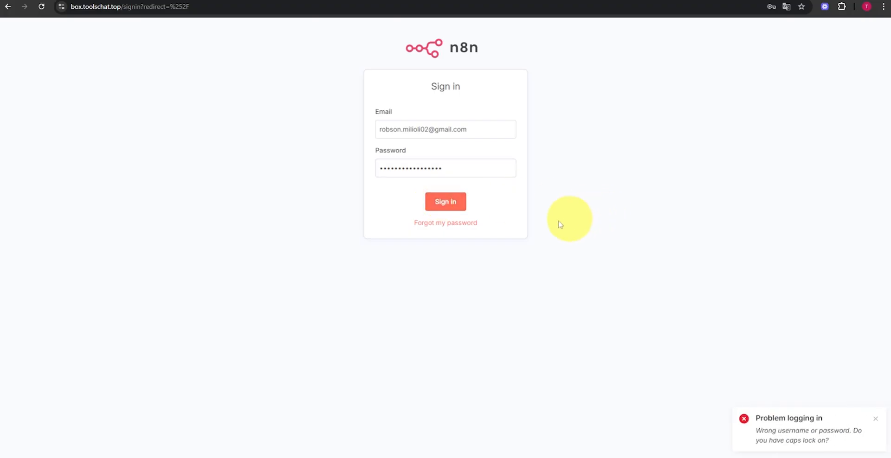
Step: Fix the mistyped e-mail digit and sign in with the saved password
double_click(462, 170)
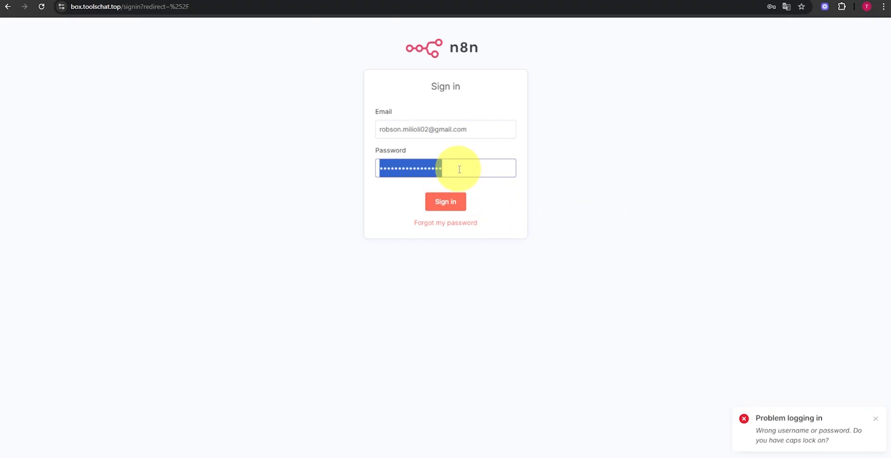
key(BackSpace)
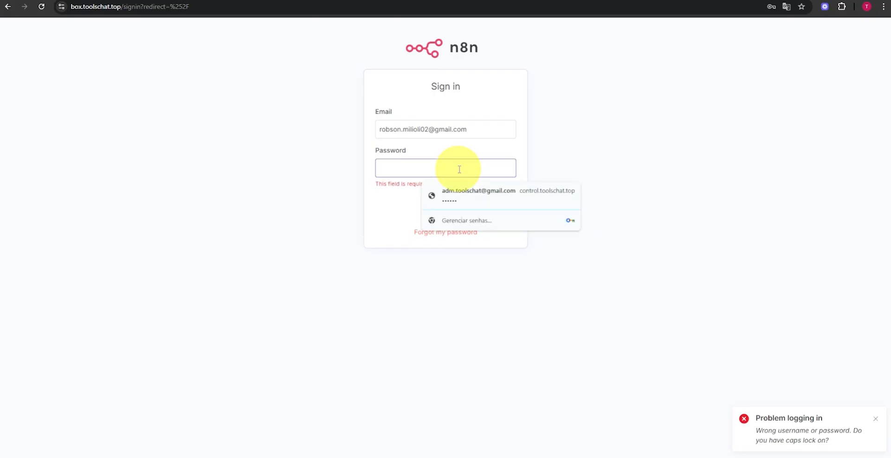
text(•)
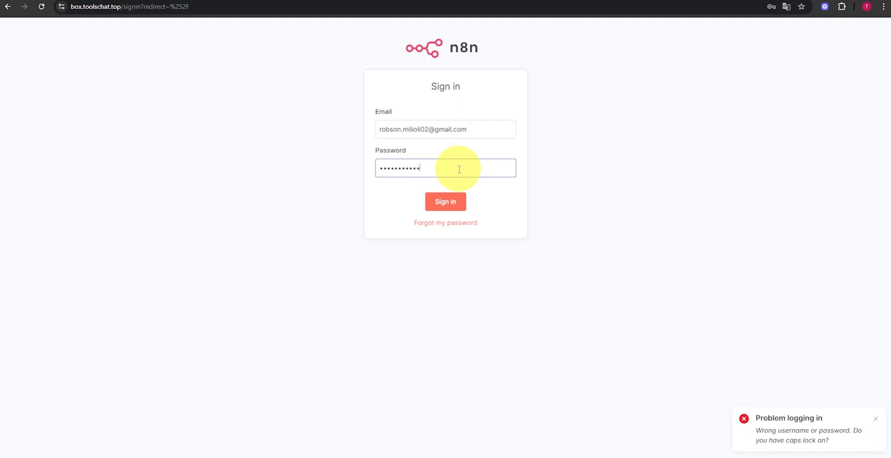
key(Return)
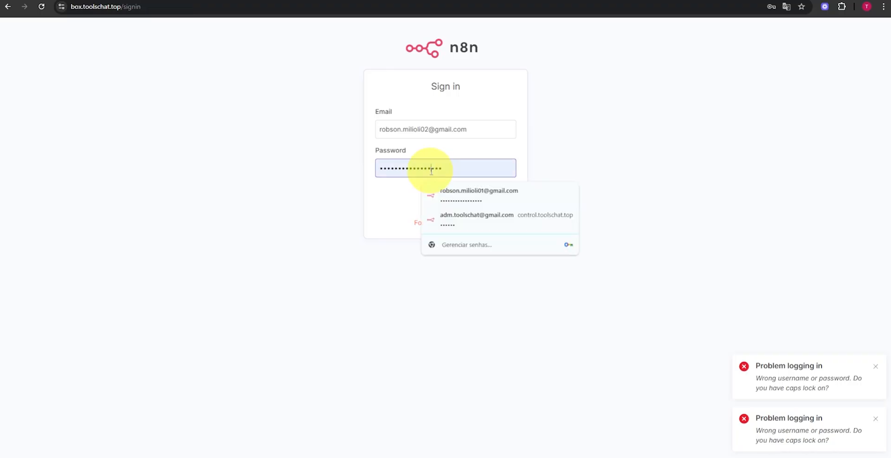
double_click(432, 169)
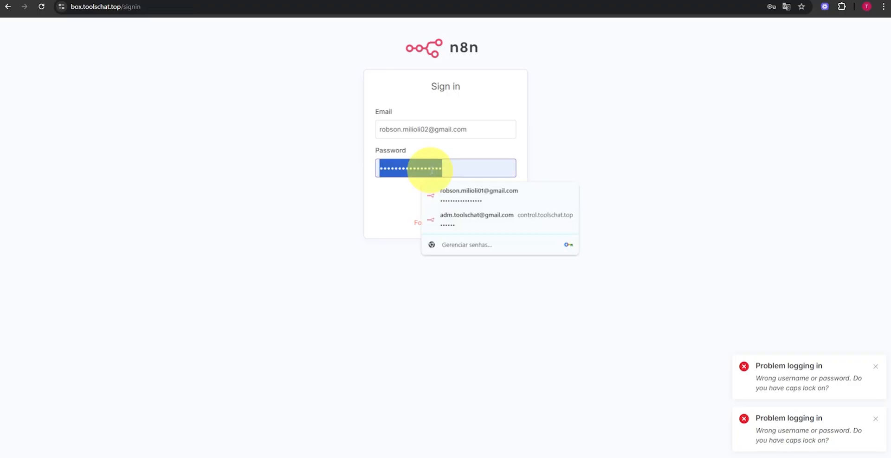
click(428, 130)
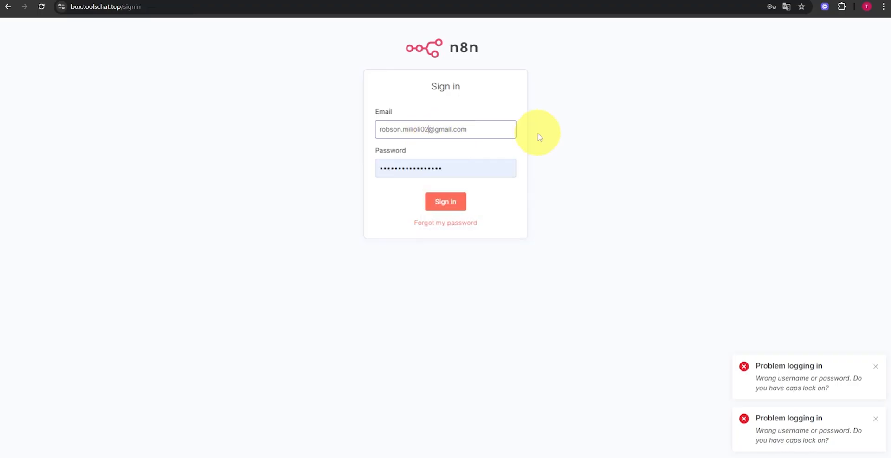
key(BackSpace)
text(1)
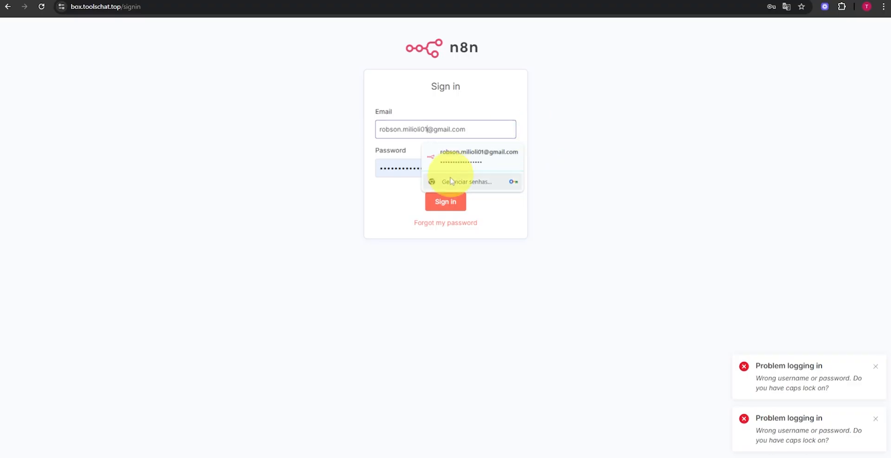
click(436, 164)
click(436, 204)
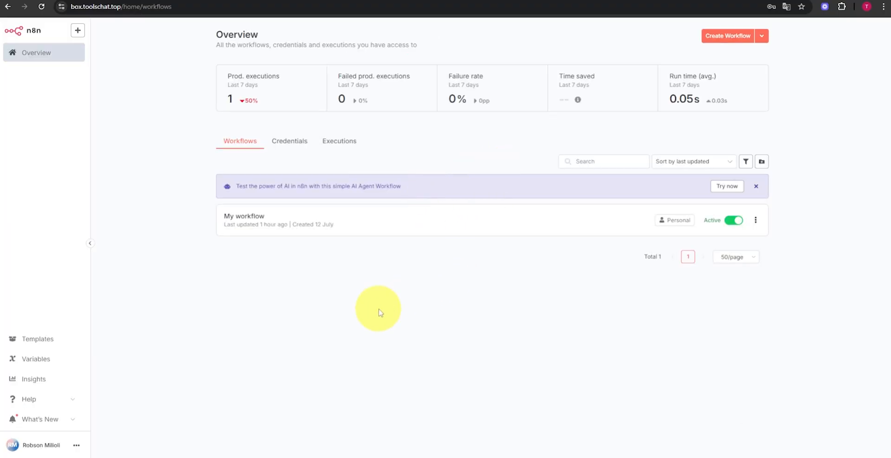
Step: Create a new workflow with a Webhook trigger using POST on path evolution
click(722, 40)
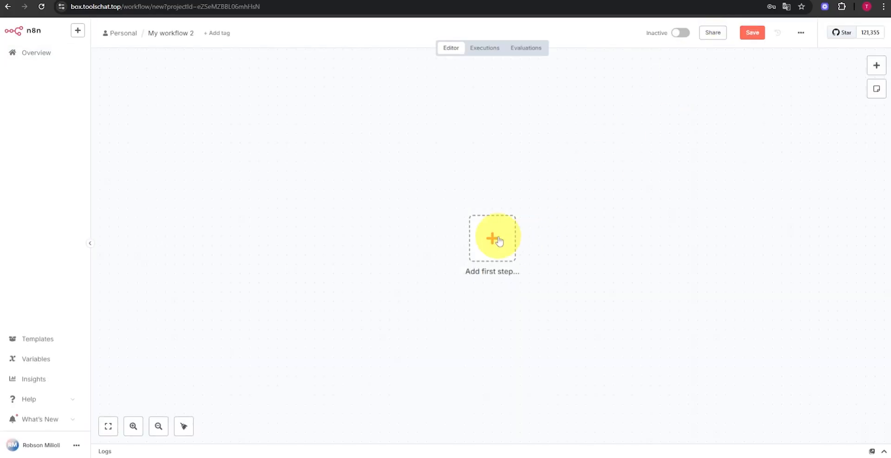
click(493, 239)
click(785, 157)
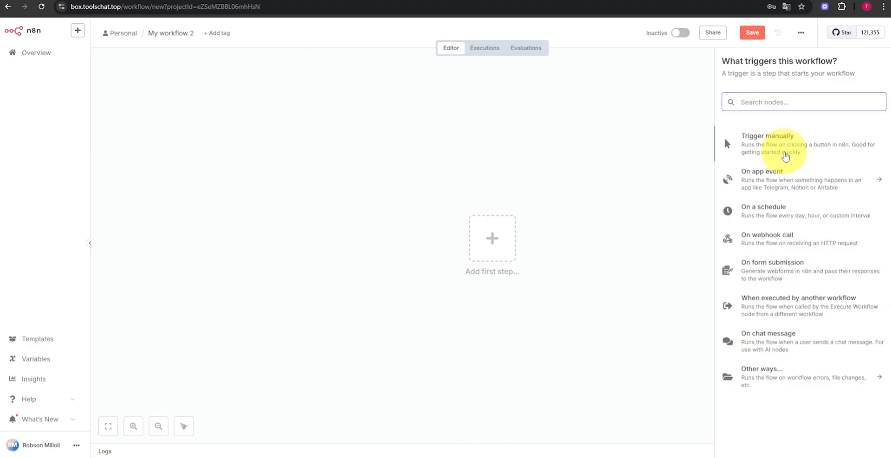
text(web)
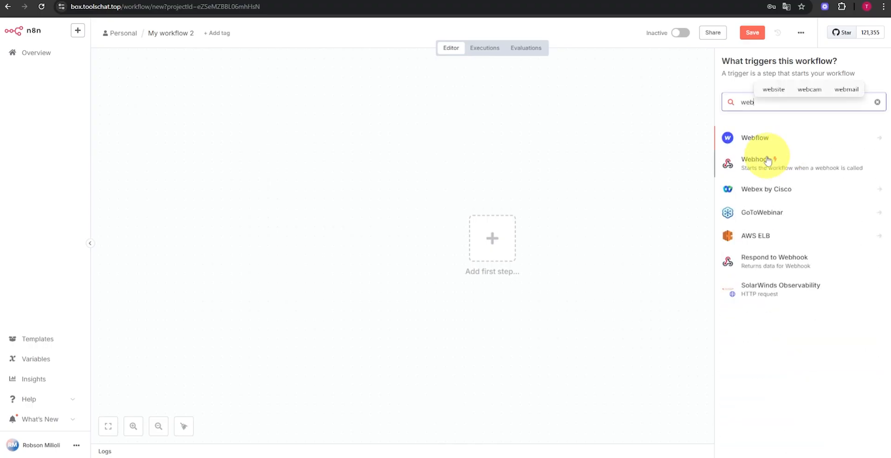
click(785, 157)
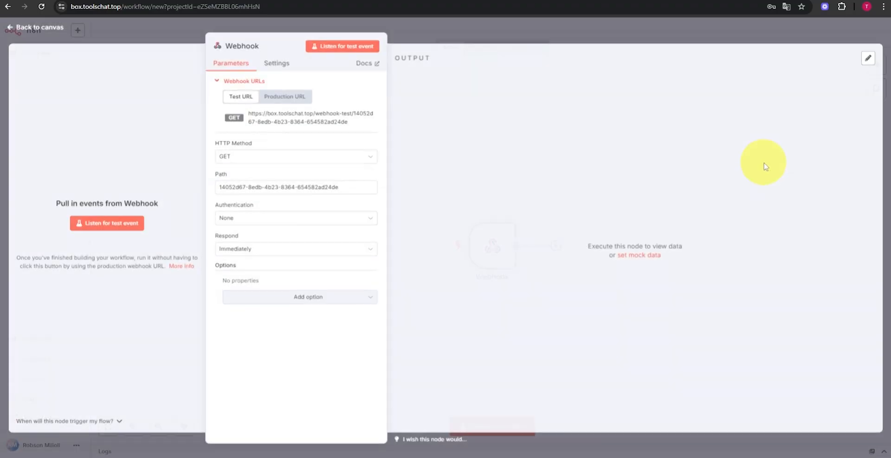
click(245, 158)
click(257, 243)
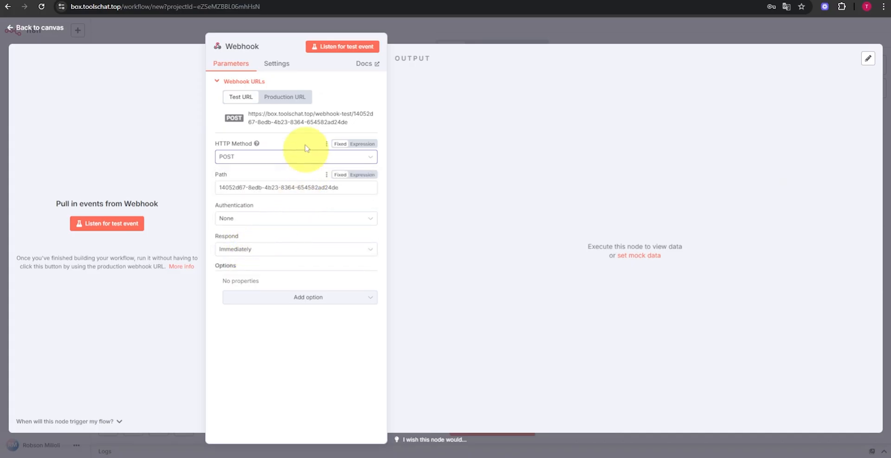
triple_click(297, 187)
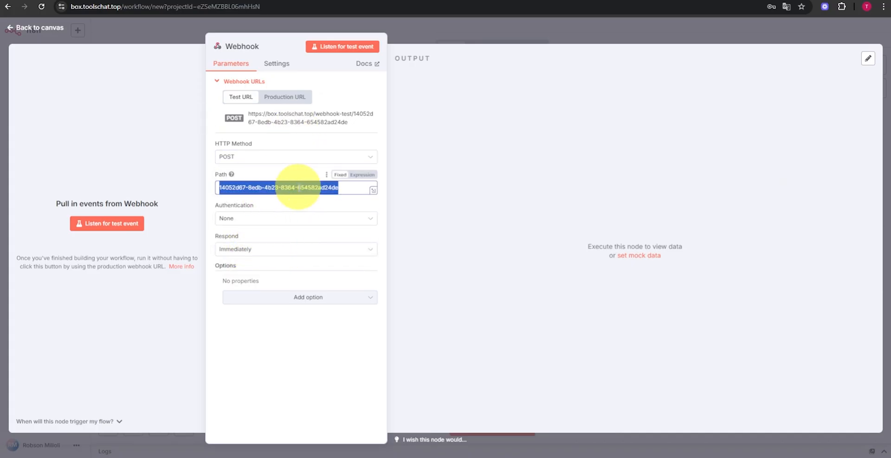
text(evolution)
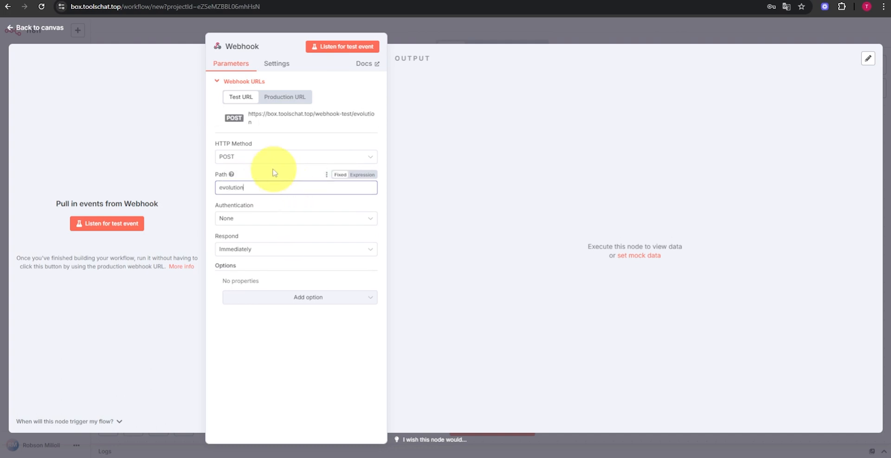
Step: Copy the webhook's production URL, then save and activate the workflow
click(290, 97)
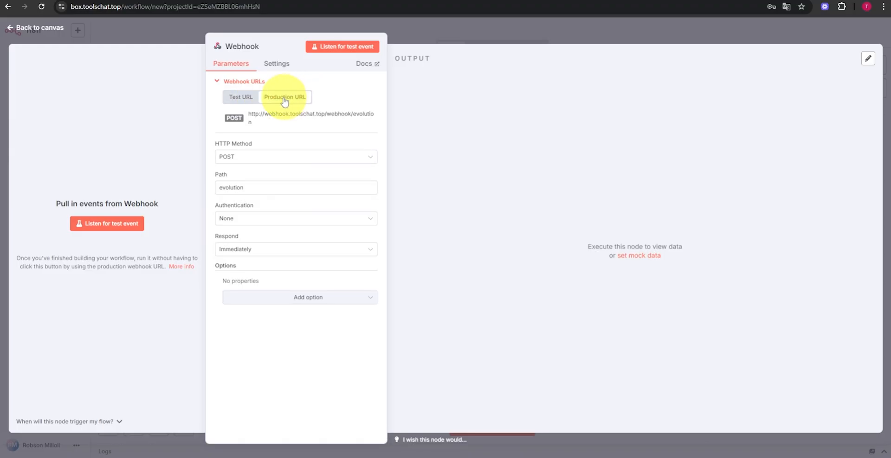
click(287, 120)
click(287, 120)
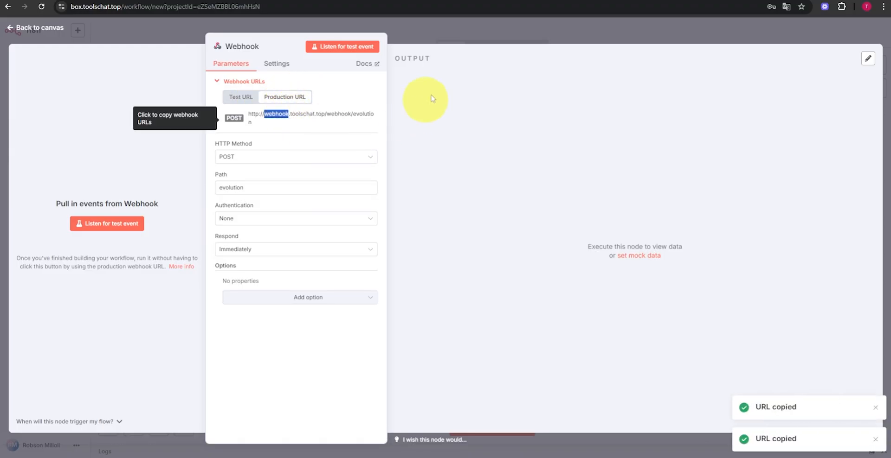
click(418, 33)
click(752, 34)
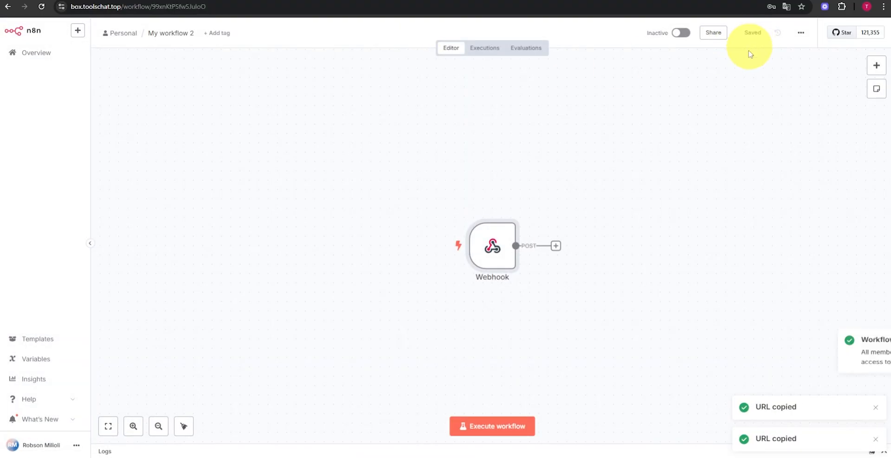
click(680, 32)
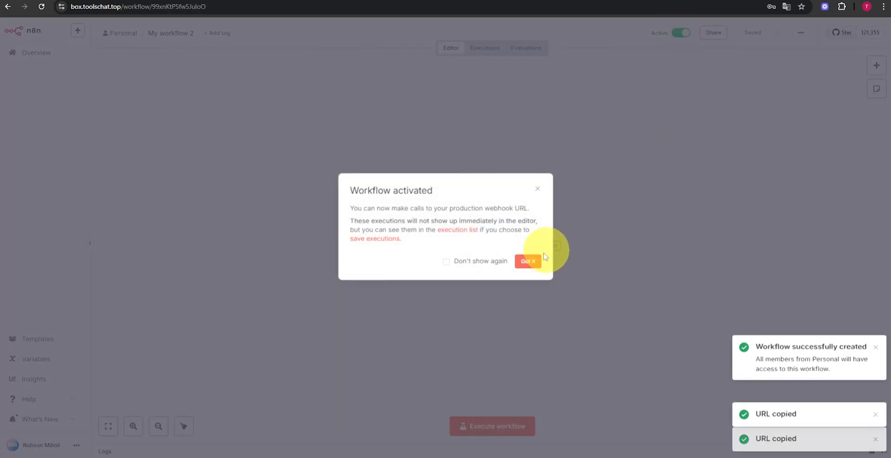
click(532, 260)
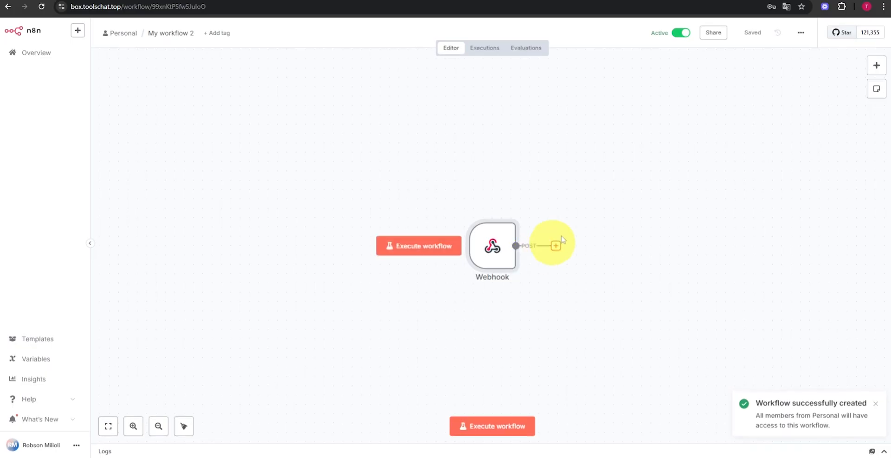
double_click(501, 252)
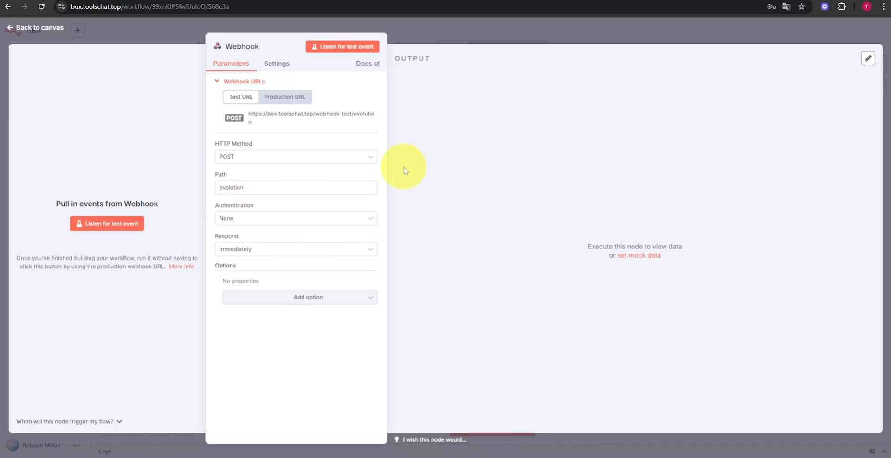
click(443, 26)
click(493, 0)
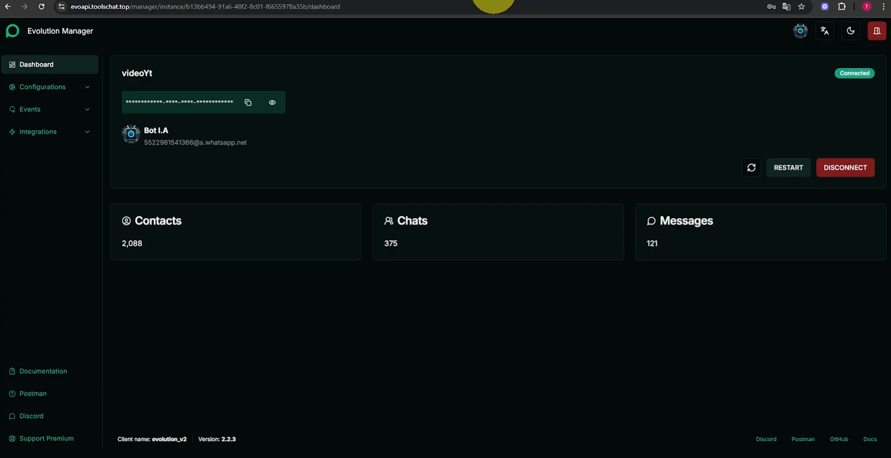
click(433, 3)
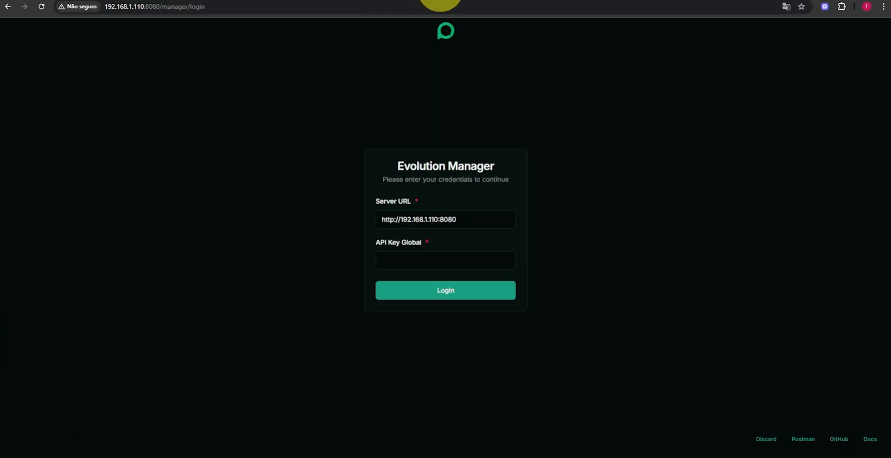
click(457, 1)
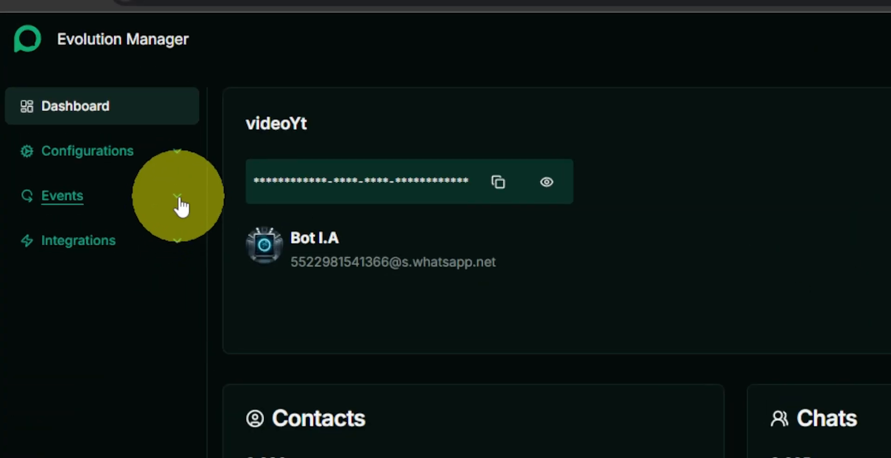
click(179, 200)
click(73, 246)
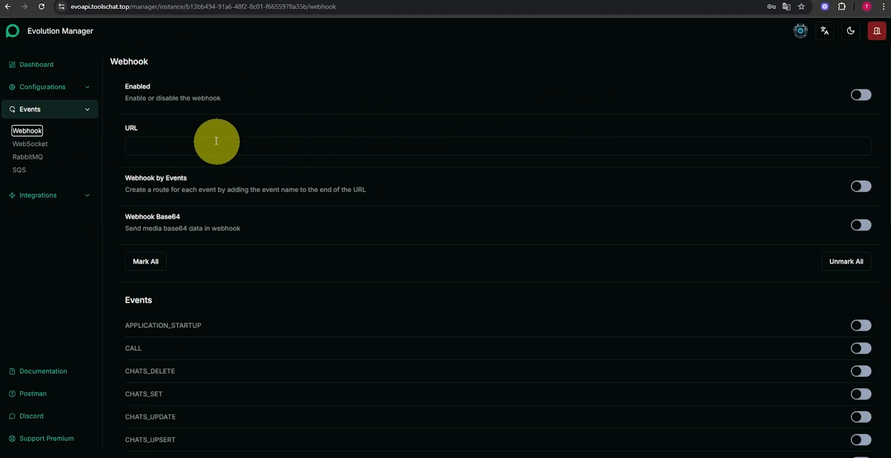
click(216, 145)
key(ctrl+v)
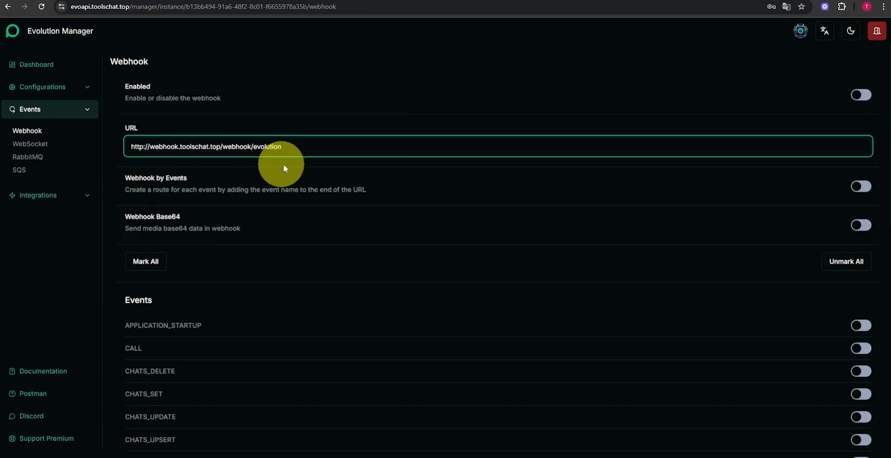
Step: Enable the webhook with Webhook Base64 and the MESSAGES_UPSERT event, then save it
click(865, 99)
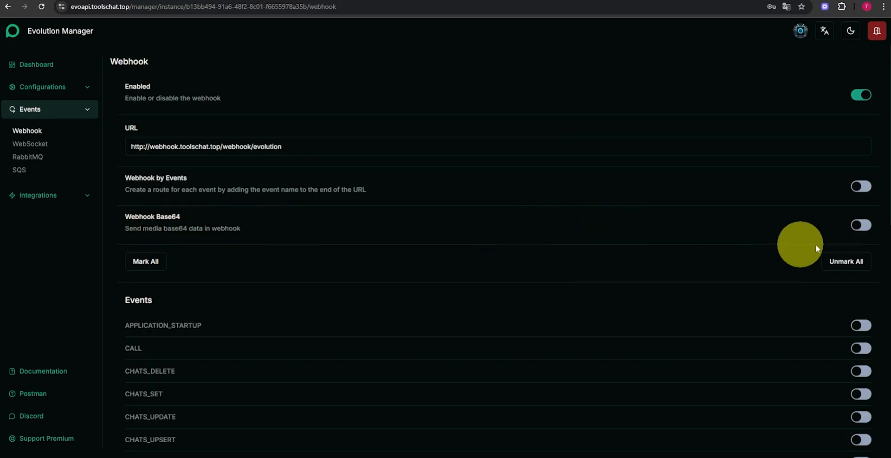
click(861, 228)
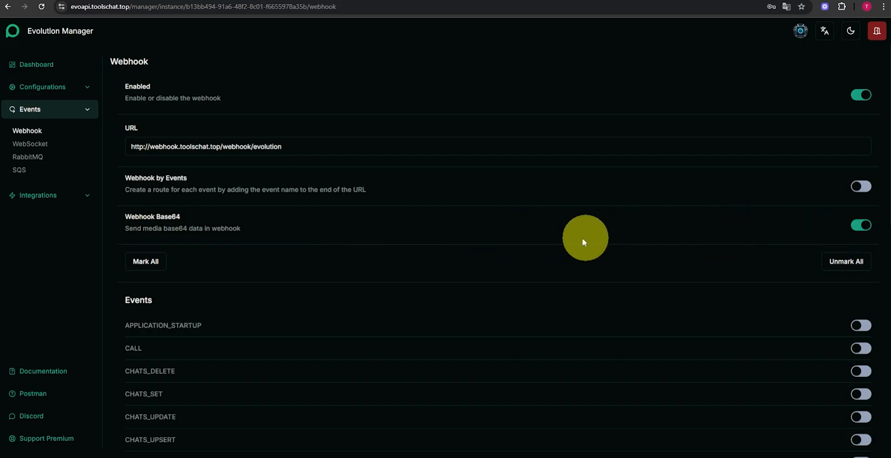
scroll(335, 259, down, 5)
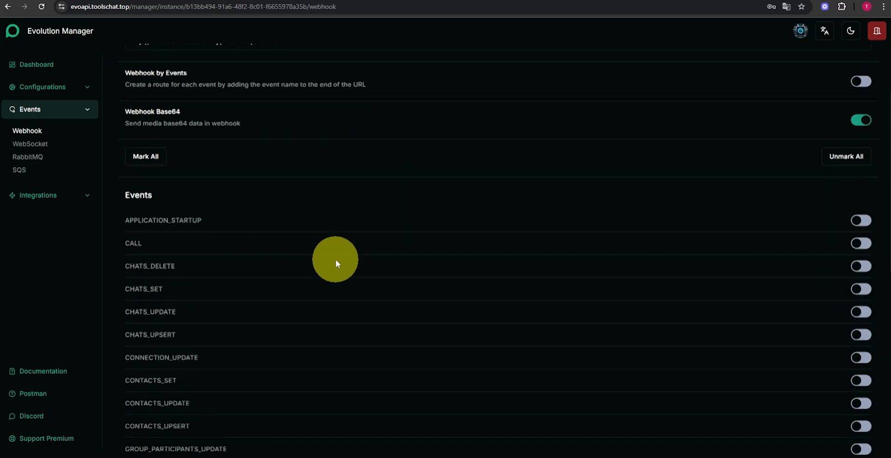
scroll(335, 264, down, 6)
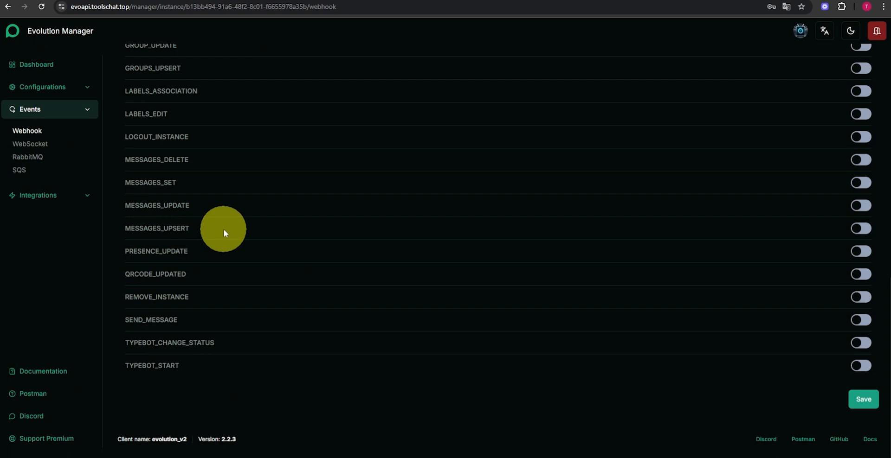
click(860, 228)
click(863, 400)
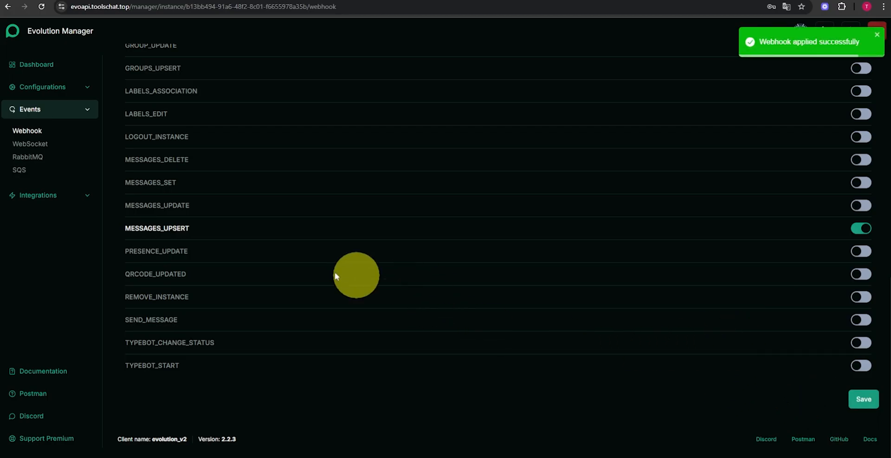
scroll(278, 256, up, 10)
Step: Resize and reposition the WhatsApp window, then show the n8n workflow's Executions list
scroll(284, 252, up, 1)
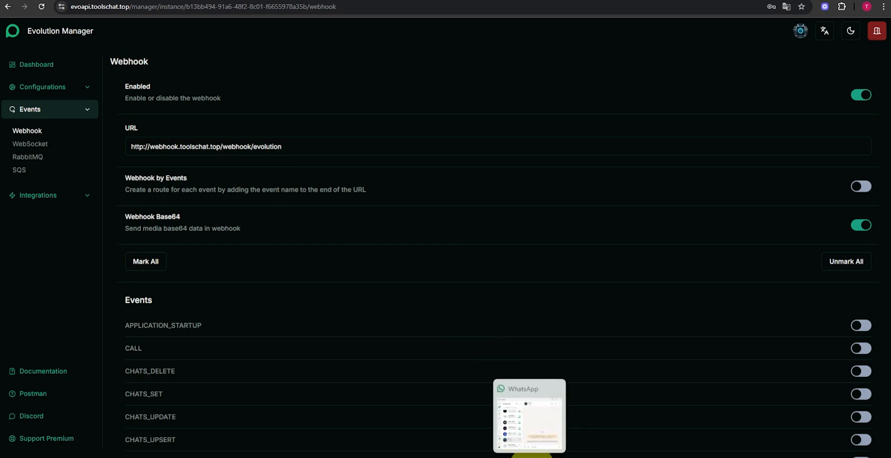
click(531, 456)
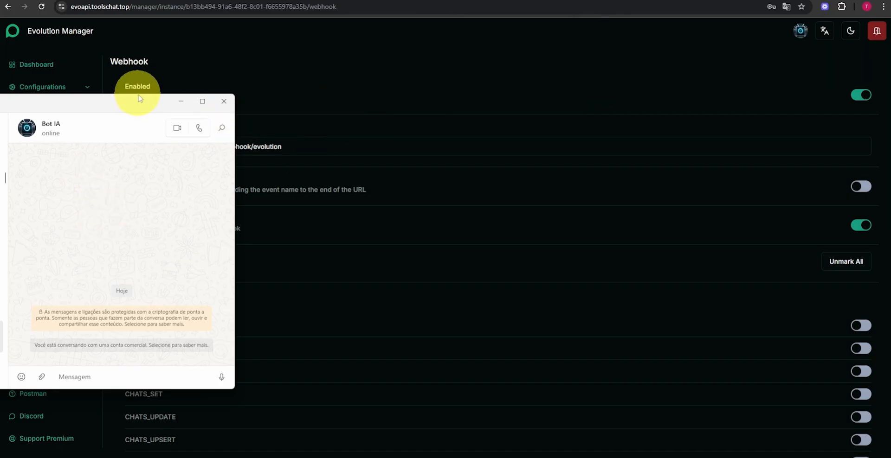
drag(139, 94, 145, 14)
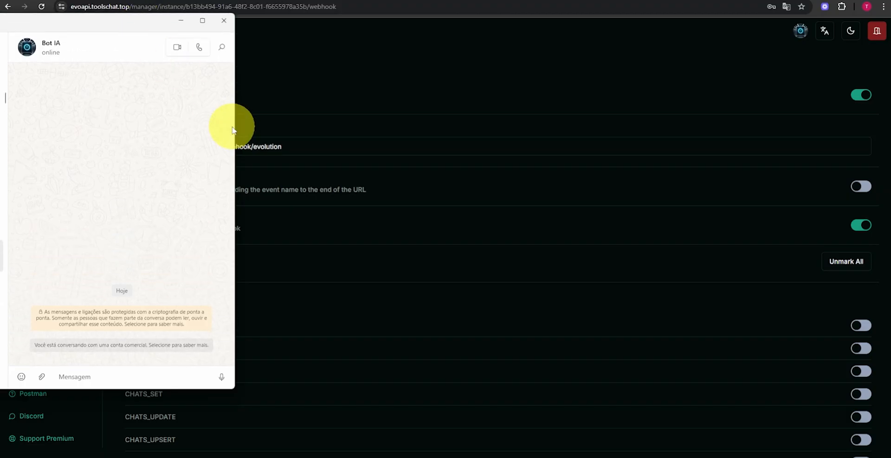
drag(236, 127, 370, 133)
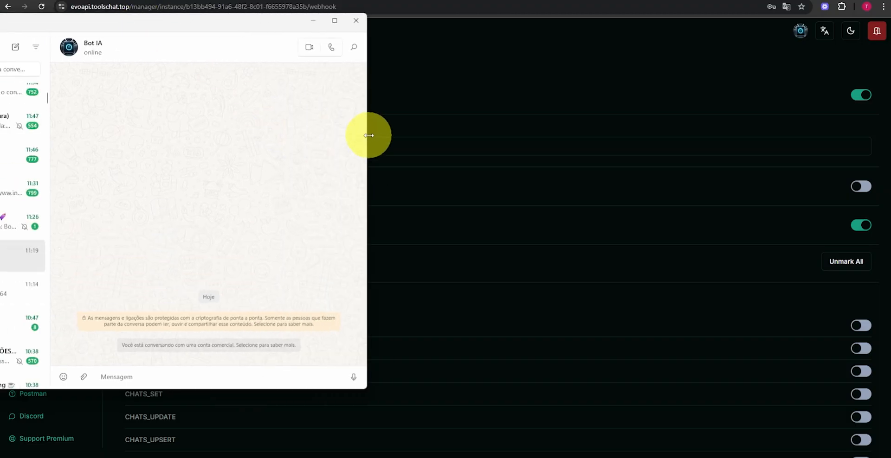
drag(201, 23, 168, 47)
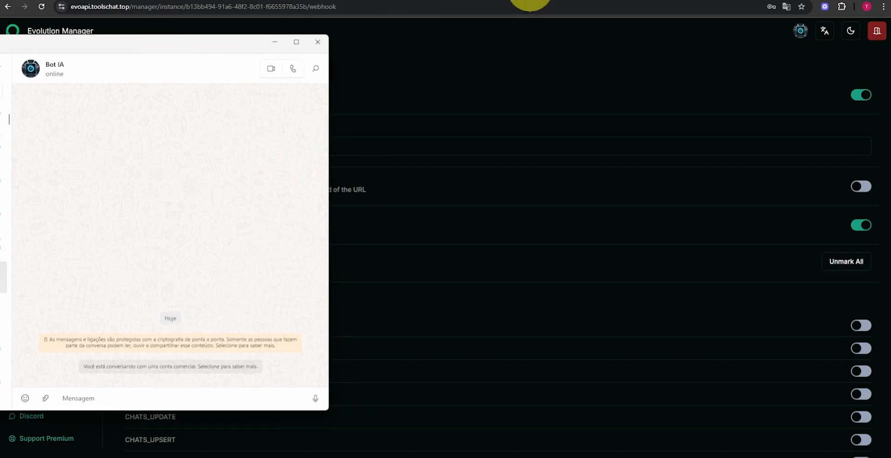
click(529, 1)
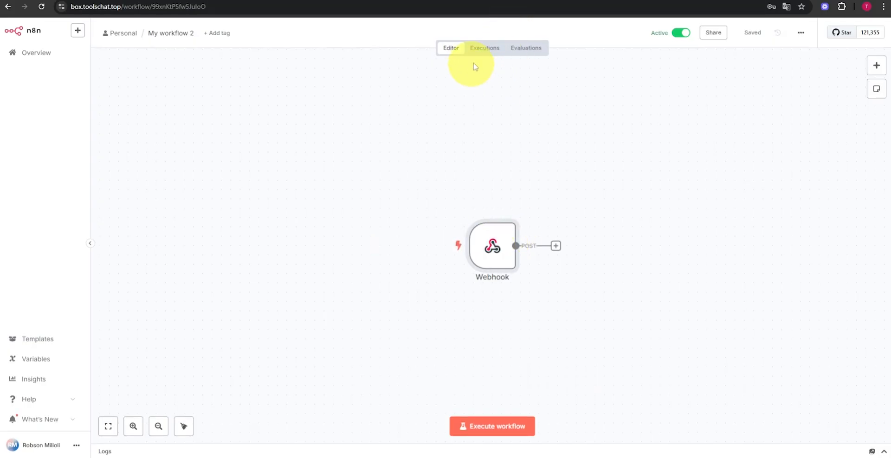
click(486, 50)
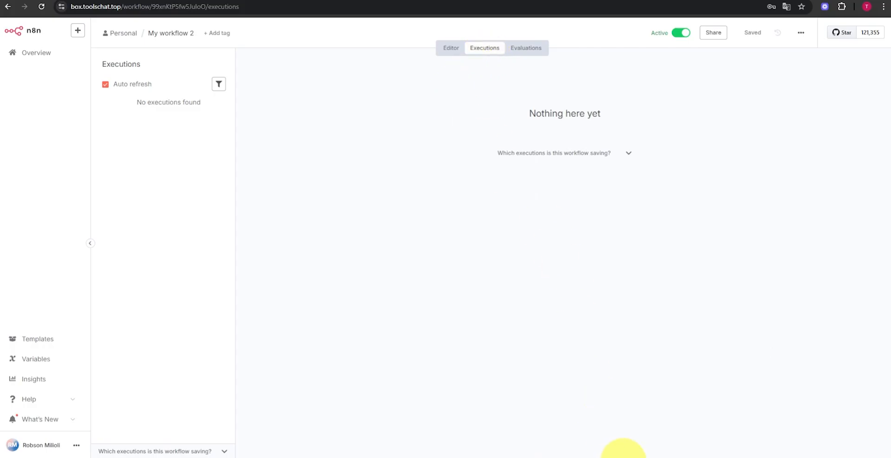
Step: Send 'Olá' to the Bot IA chat and open the resulting new n8n execution
click(531, 457)
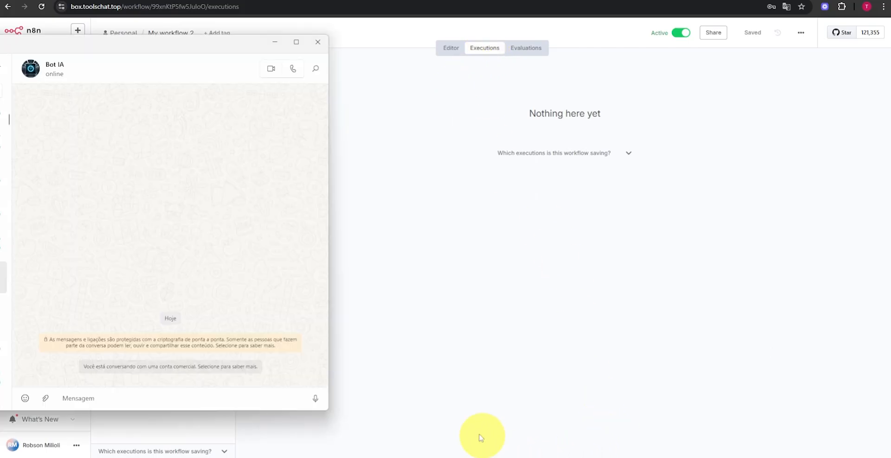
click(105, 401)
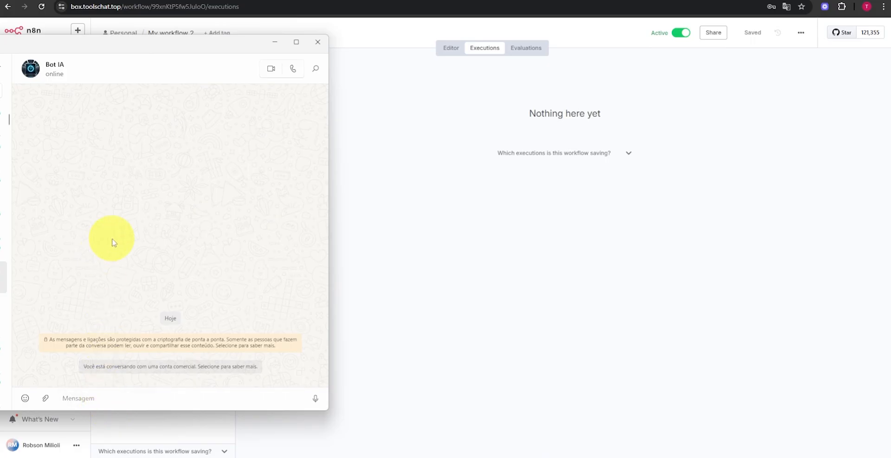
text(Olá)
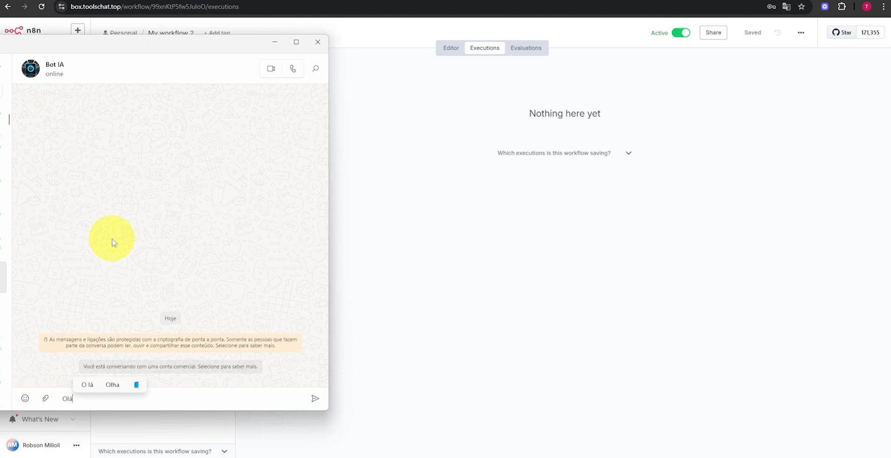
click(314, 398)
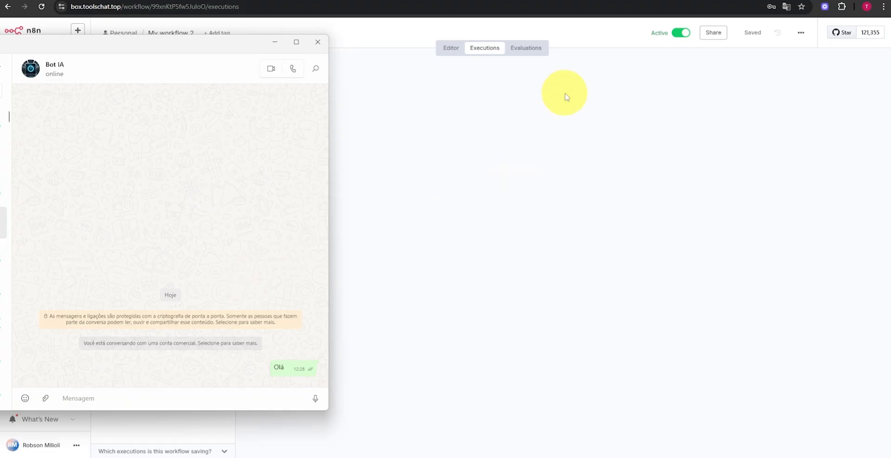
click(276, 47)
click(136, 113)
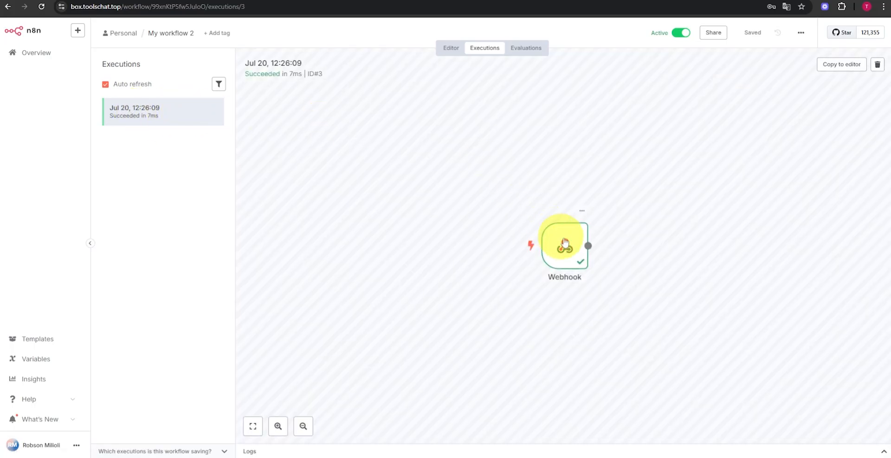
Step: Review the Webhook node output fields (remoteJid, pushName, conversation 'Olá'), then return to Evolution Manager
double_click(566, 244)
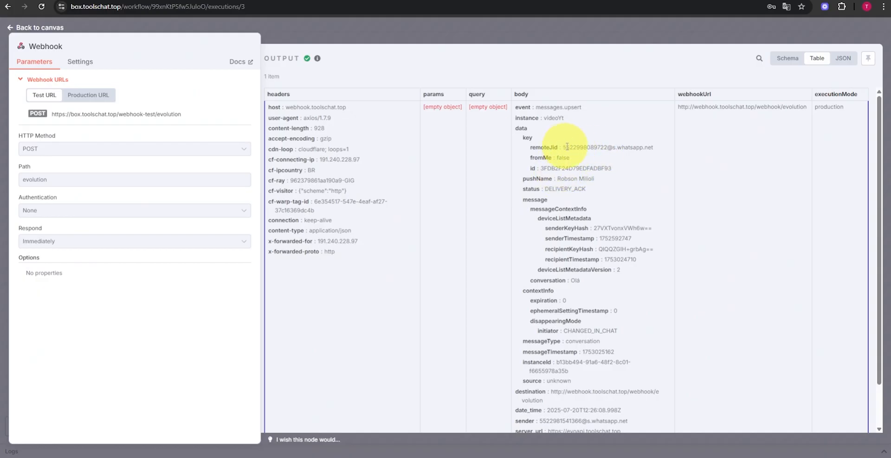
drag(566, 147, 608, 147)
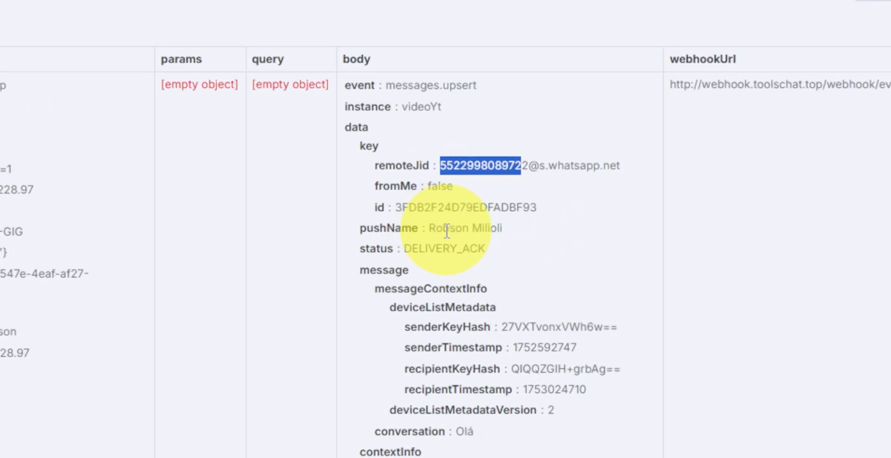
drag(557, 179, 590, 178)
drag(495, 227, 511, 233)
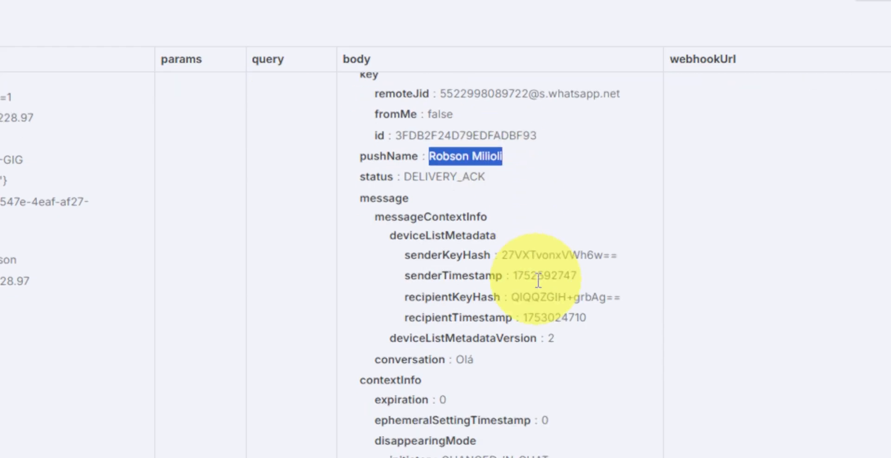
scroll(535, 277, down, 2)
double_click(463, 337)
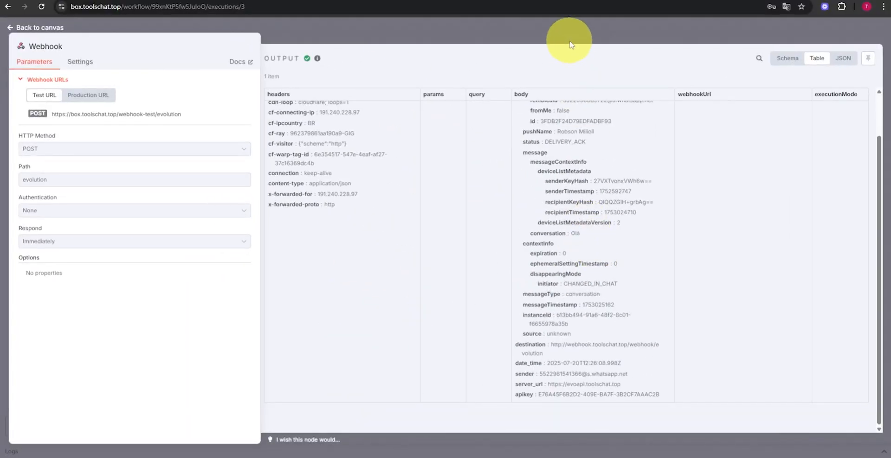
click(570, 40)
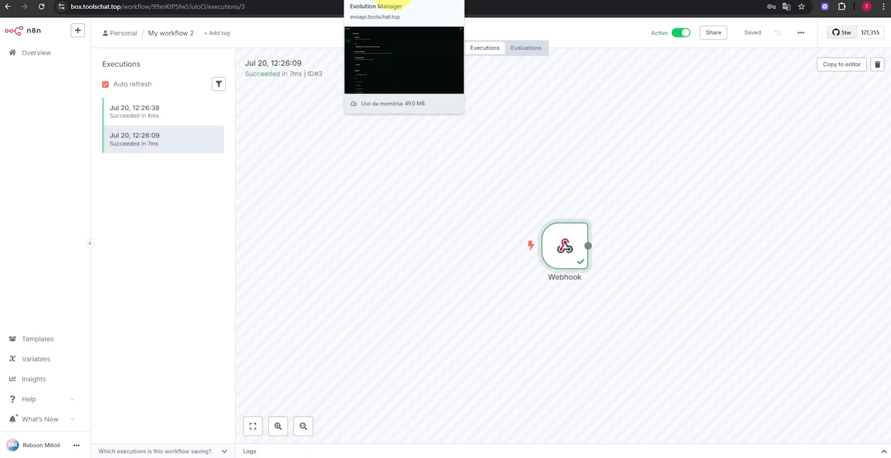
click(392, 4)
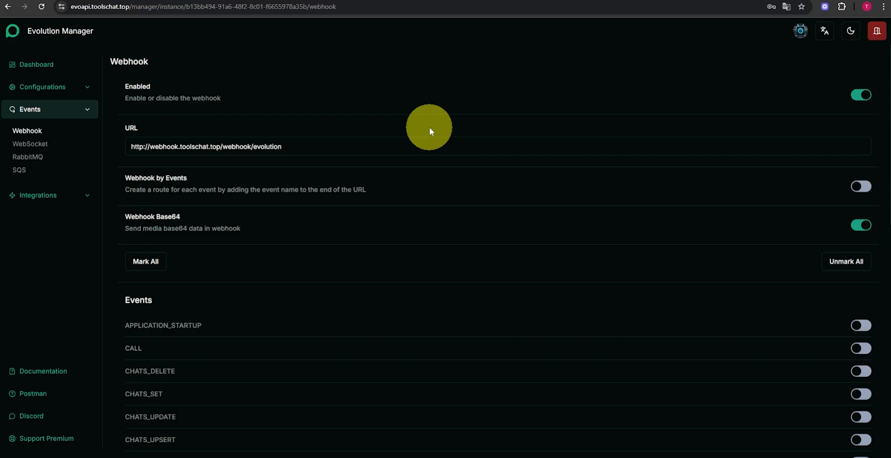